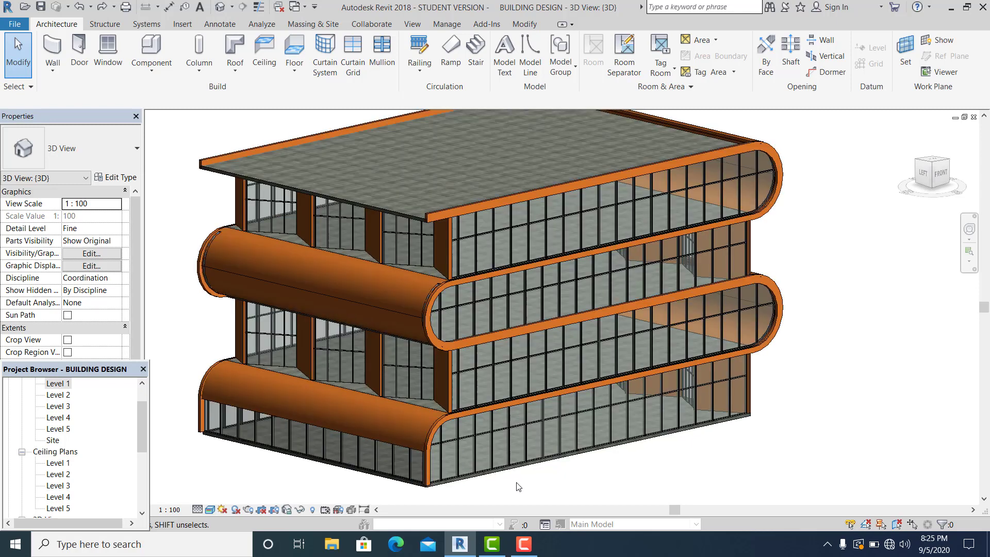
# Step: Examine the building's facade and its ground-floor front corner in the 3D view
pyautogui.scroll(-2, 454, 482)
pyautogui.scroll(1, 499, 482)
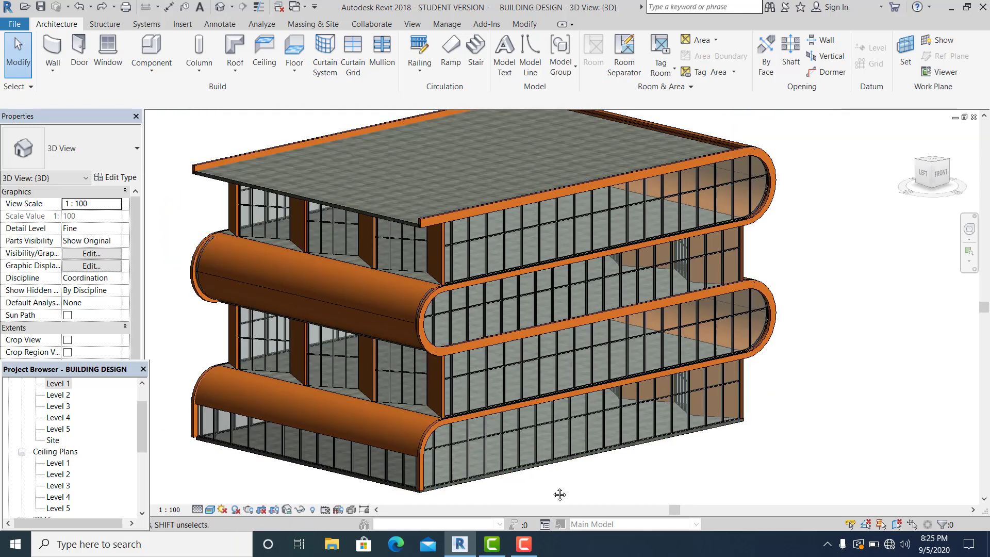
pyautogui.scroll(-1, 550, 488)
pyautogui.moveTo(556, 491); pyautogui.dragTo(549, 489, button='middle')
pyautogui.scroll(2, 543, 481)
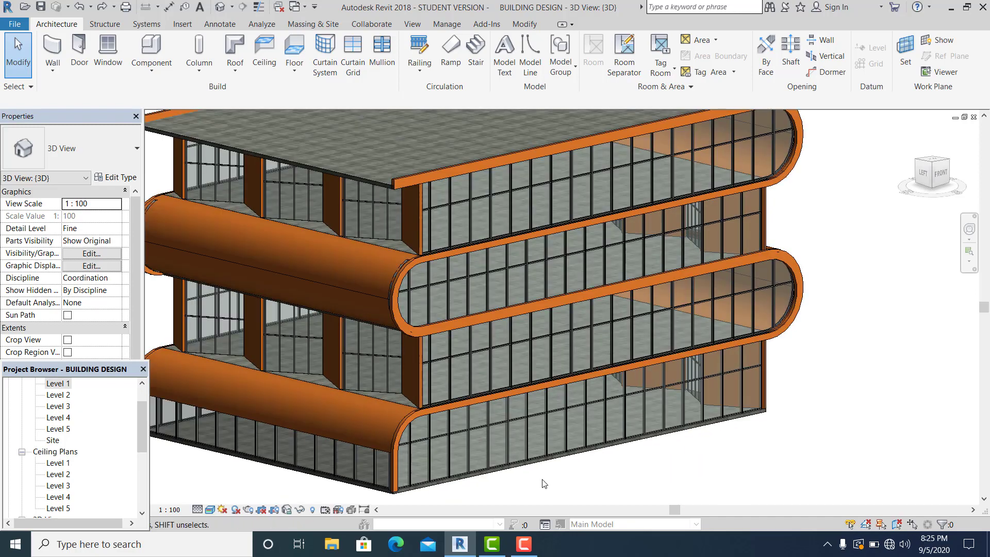
pyautogui.scroll(-1, 543, 479)
pyautogui.scroll(-1, 547, 482)
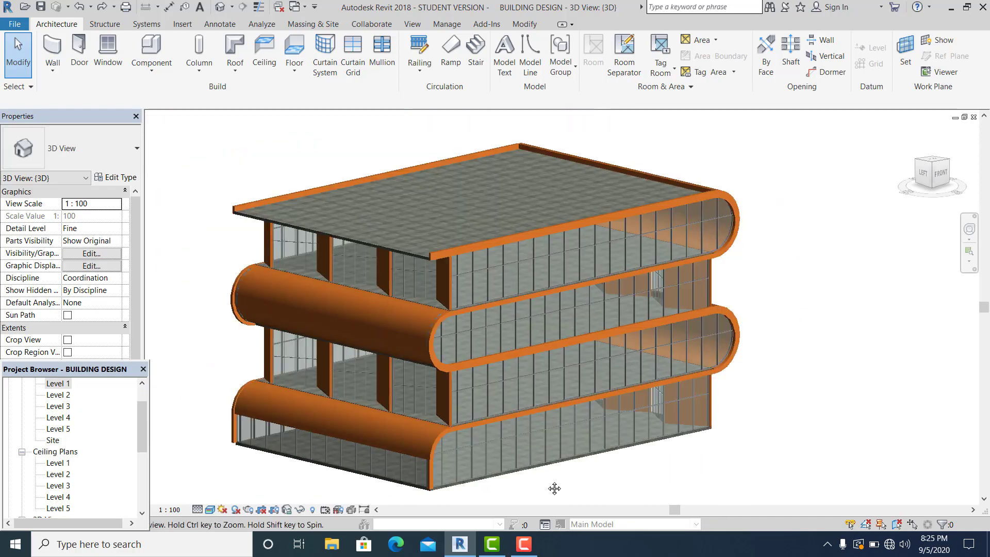
pyautogui.scroll(3, 481, 486)
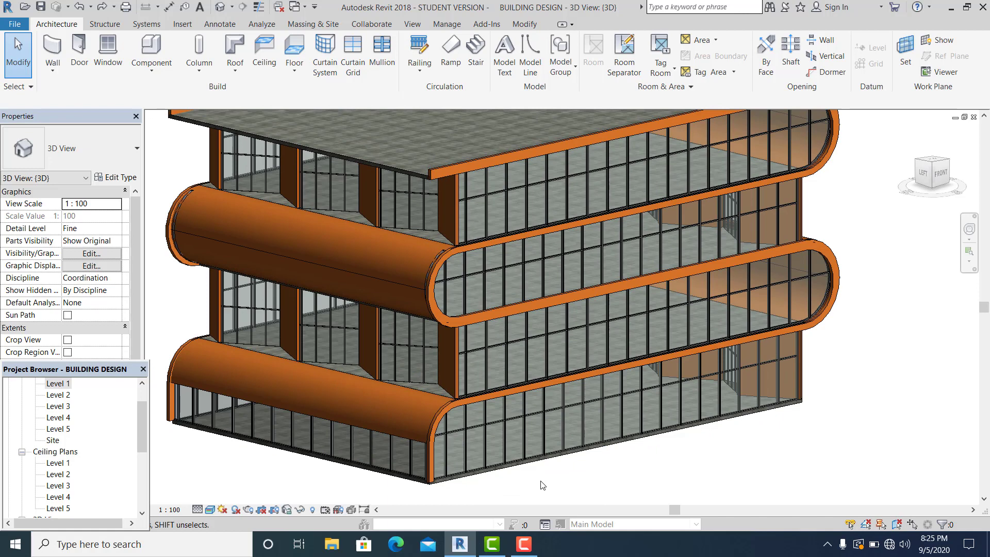
pyautogui.scroll(3, 462, 484)
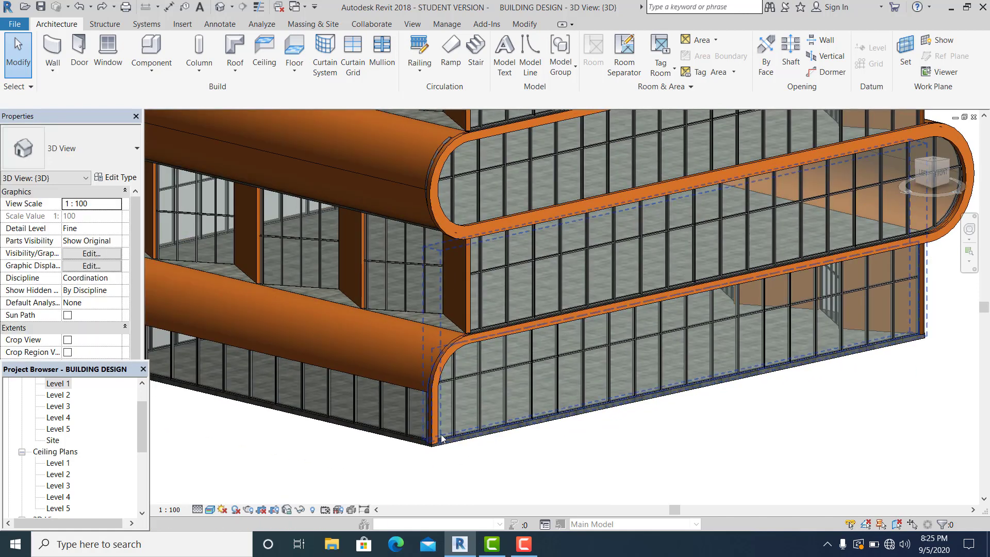
pyautogui.scroll(2, 442, 439)
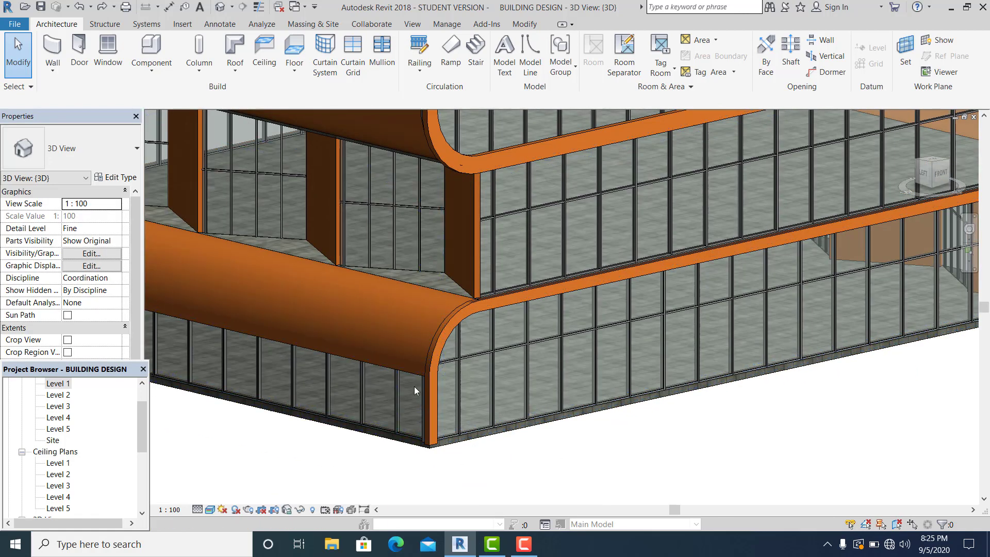
pyautogui.scroll(-2, 636, 350)
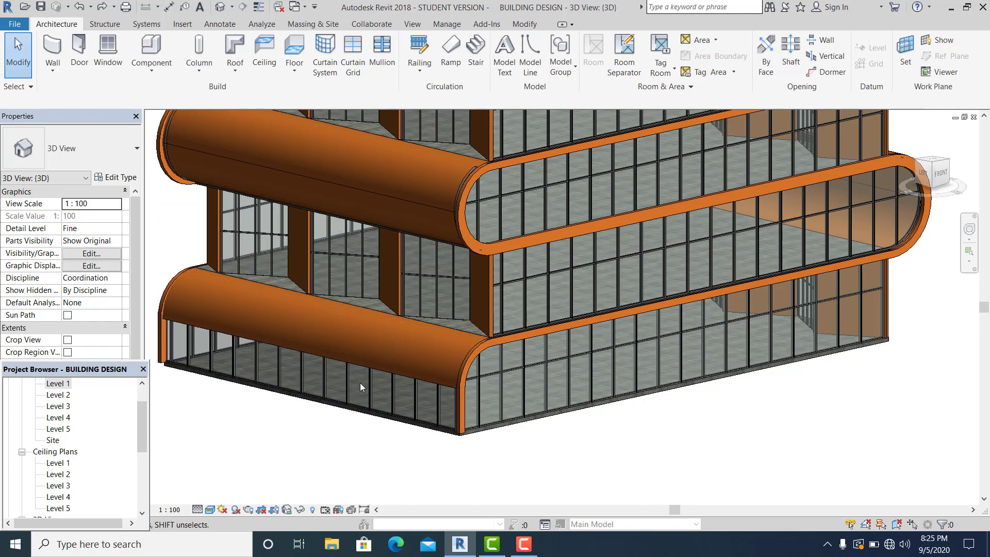
# Step: Open the orange front wall's profile for editing and delete the short line at the foot of its ground-floor corner
pyautogui.scroll(1, 360, 387)
pyautogui.scroll(1, 473, 462)
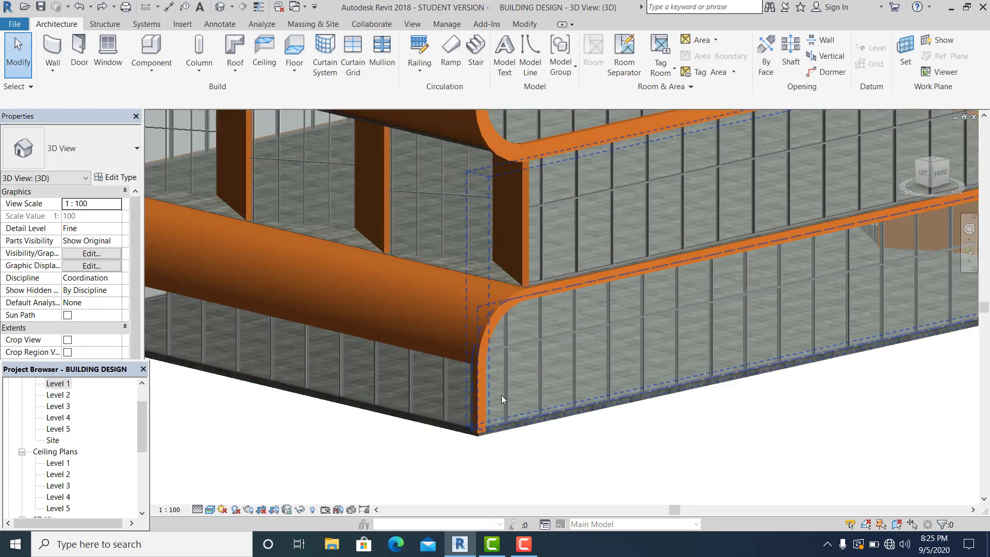
pyautogui.click(484, 397)
pyautogui.doubleClick(483, 394)
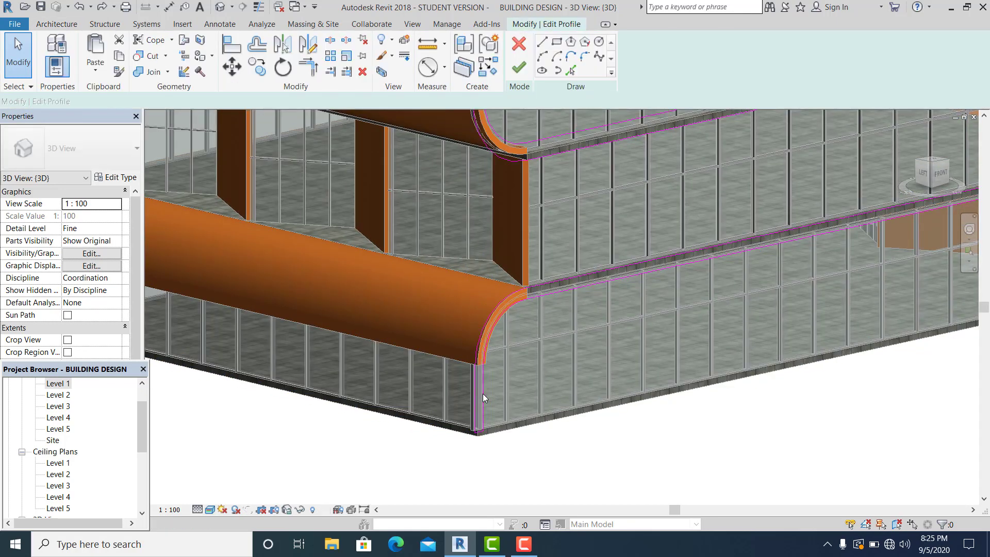
pyautogui.scroll(1, 459, 411)
pyautogui.moveTo(462, 443); pyautogui.dragTo(510, 458)
pyautogui.press('Delete')
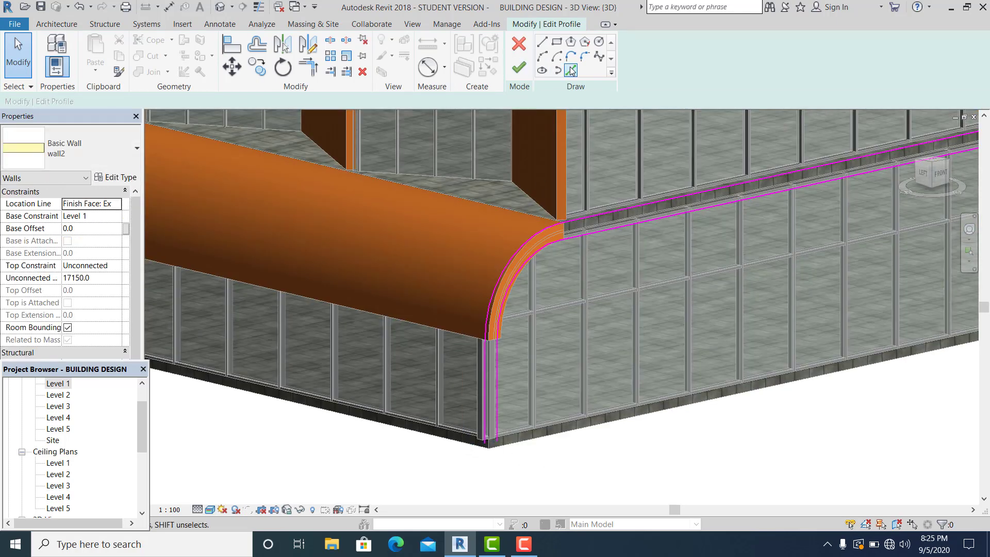
# Step: Add a profile line by picking the lower end edge of the curved orange wall at the ground-floor corner
pyautogui.click(573, 71)
pyautogui.scroll(5, 498, 341)
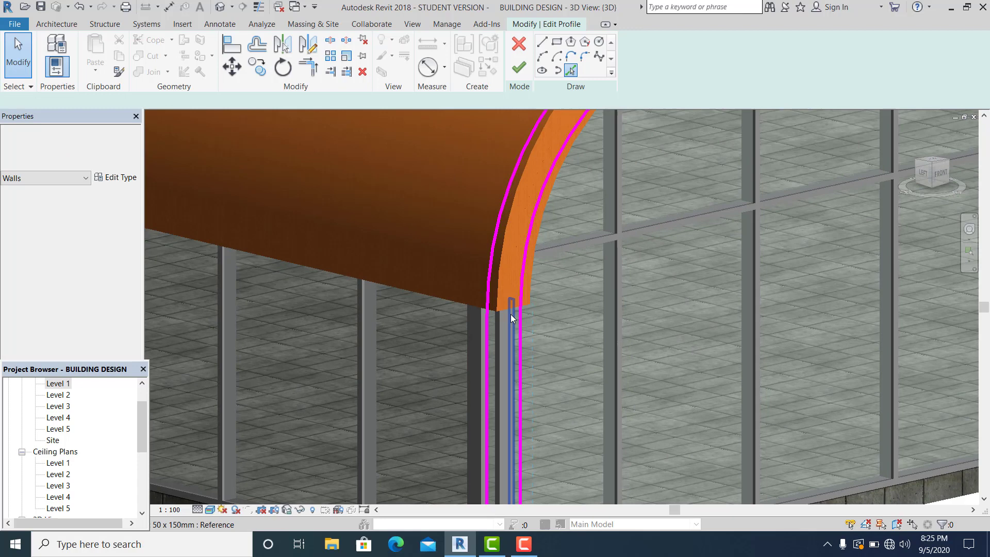
pyautogui.click(505, 311)
pyautogui.press('Escape')
pyautogui.press('Escape')
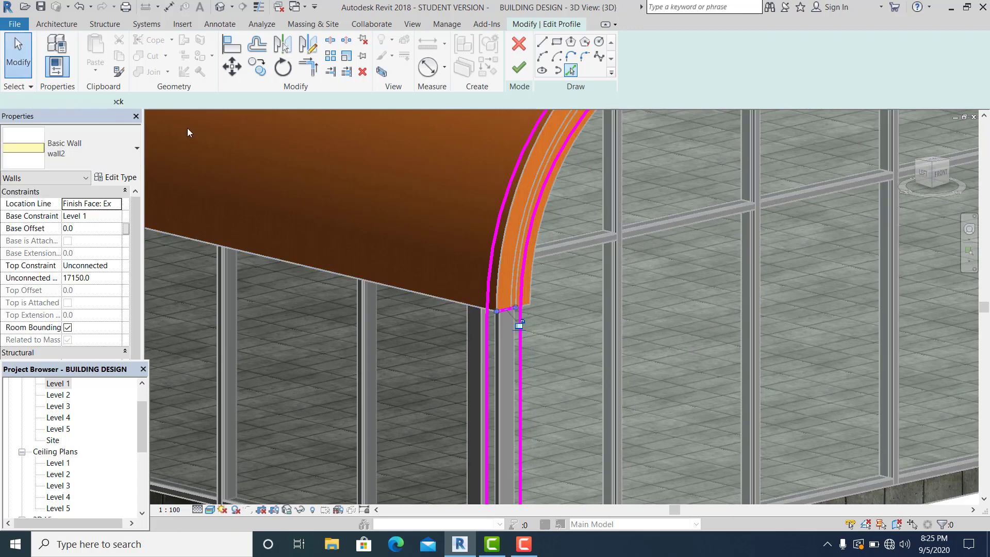
# Step: Trim the new line to the profile's curved edges so it closes the lower end of the arch
pyautogui.press('t')
pyautogui.press('r')
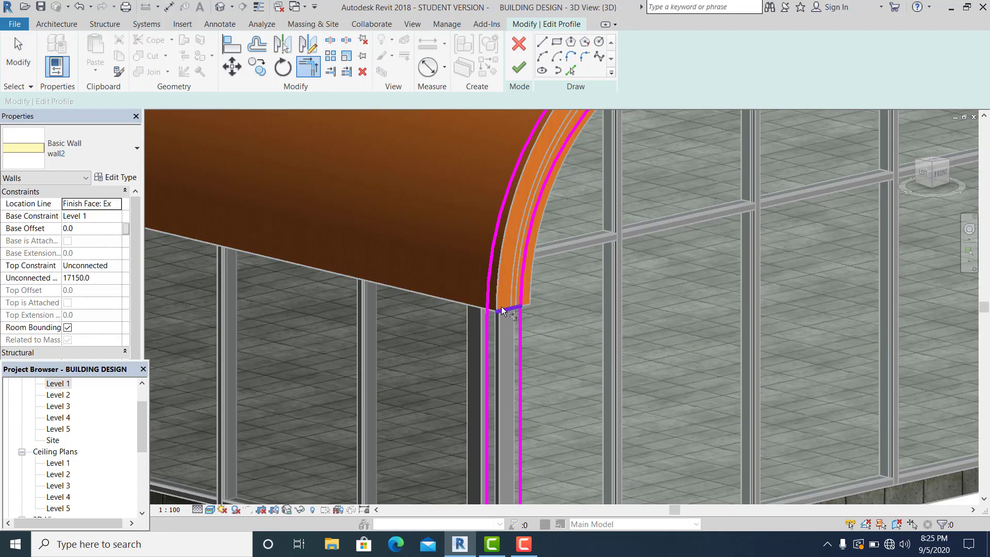
pyautogui.click(496, 308)
pyautogui.click(489, 299)
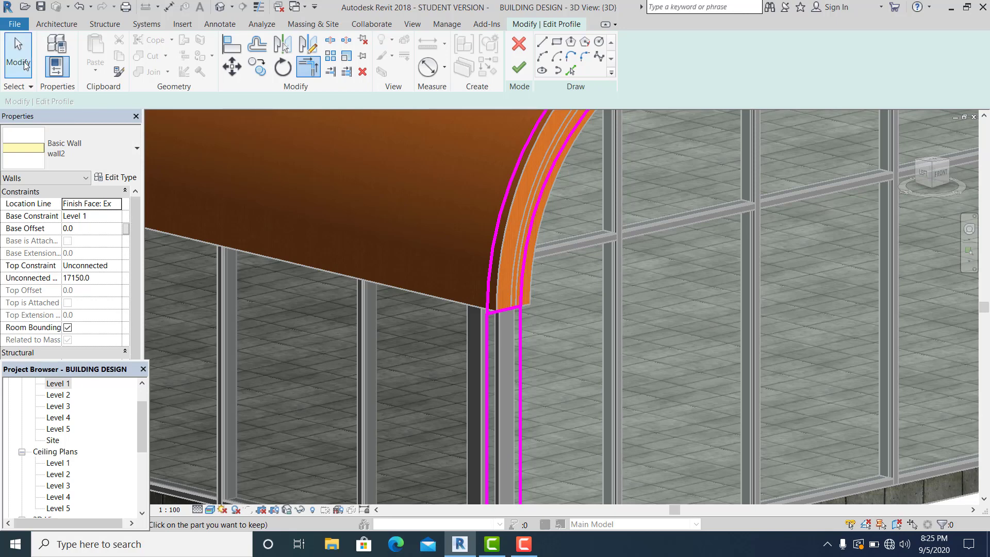
pyautogui.click(18, 52)
pyautogui.press('Escape')
# Step: Delete the two vertical profile lines below the new closing line at the corner
pyautogui.click(525, 333)
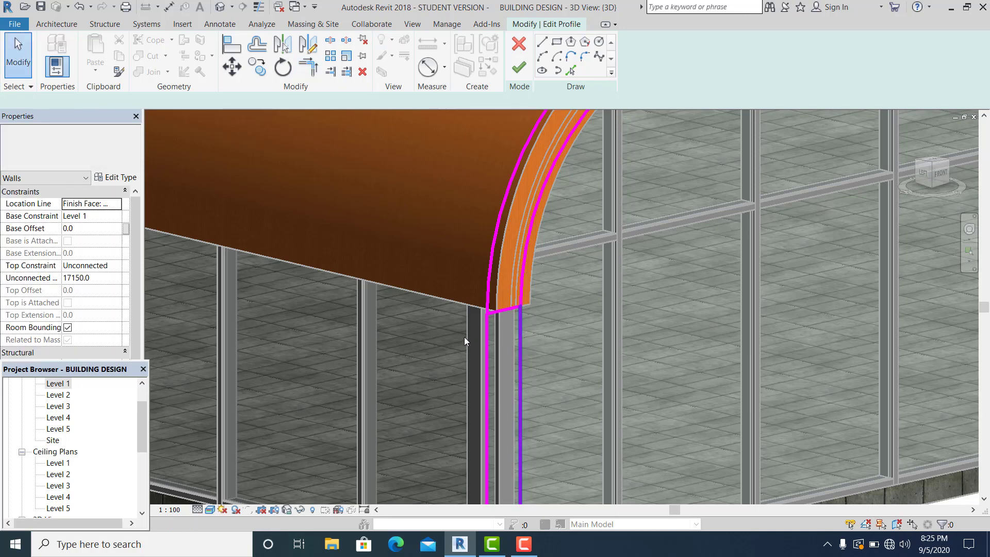
pyautogui.press('Delete')
pyautogui.click(478, 361)
pyautogui.press('Delete')
# Step: Trim the inner arc of the profile to the straight line above the ground-floor glazing
pyautogui.scroll(-3, 477, 361)
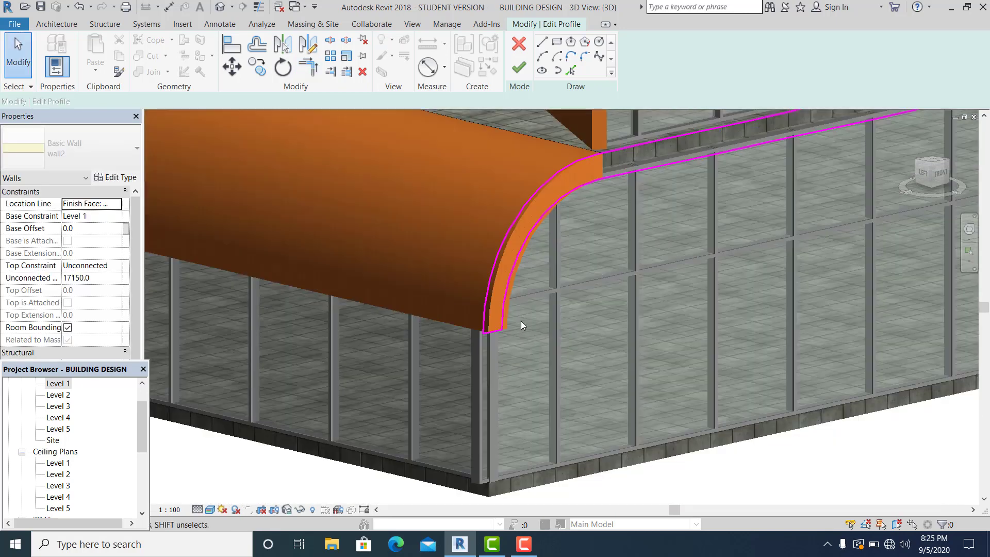
pyautogui.moveTo(566, 271); pyautogui.dragTo(525, 344, button='middle')
pyautogui.scroll(1, 527, 343)
pyautogui.press('t')
pyautogui.press('r')
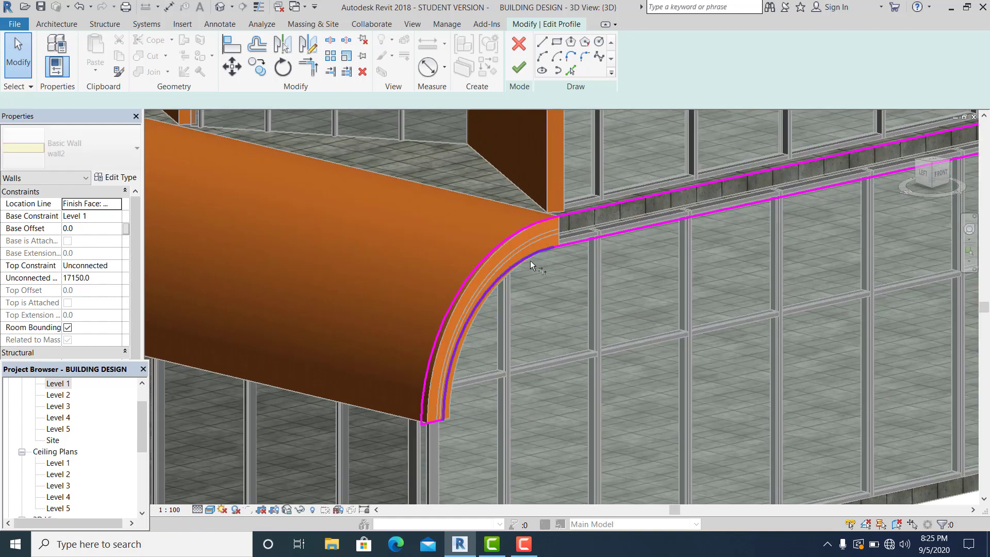
pyautogui.click(525, 260)
pyautogui.click(568, 246)
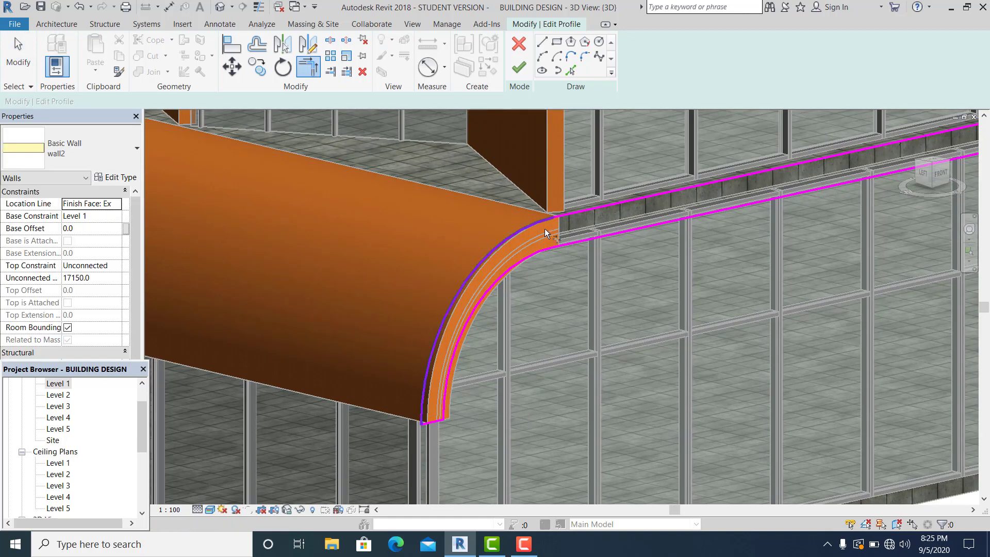
pyautogui.scroll(2, 575, 249)
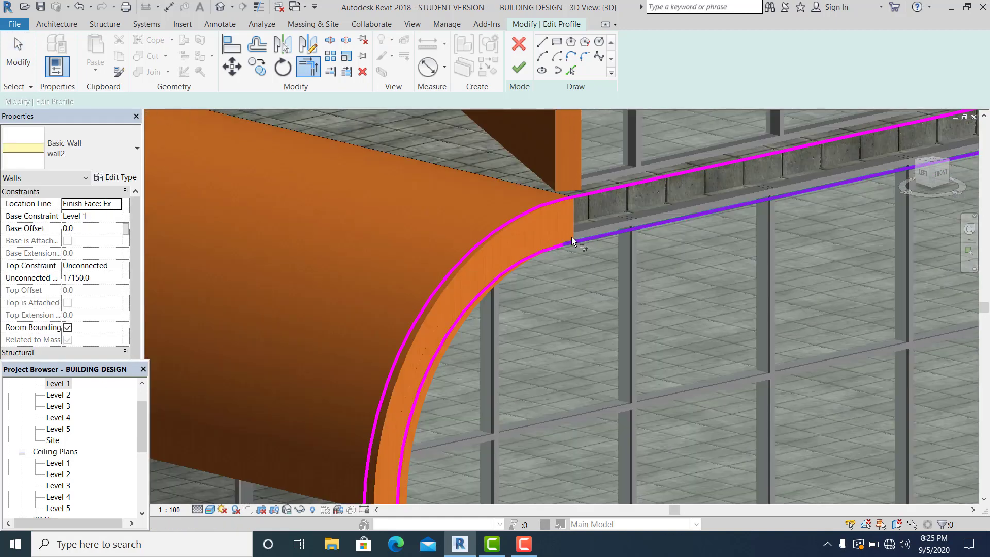
pyautogui.click(539, 253)
pyautogui.press('Escape')
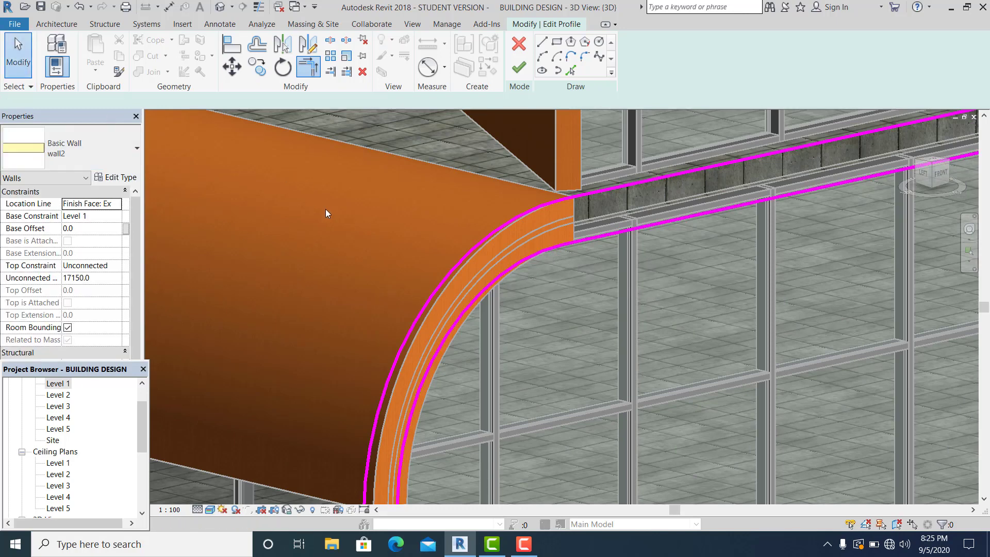
# Step: Check the edited outline around the corner and finish the orange wall's profile edit
pyautogui.scroll(-8, 392, 279)
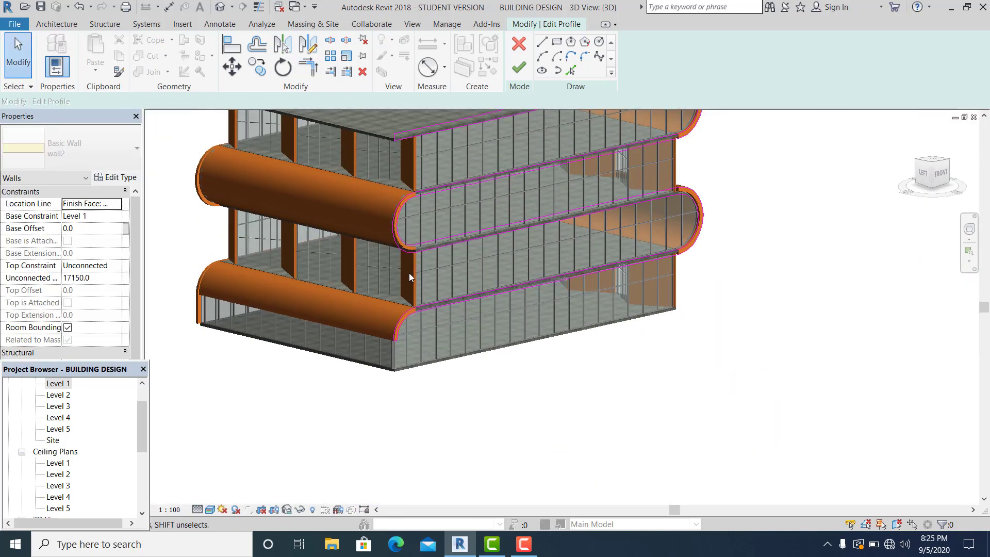
pyautogui.scroll(3, 413, 299)
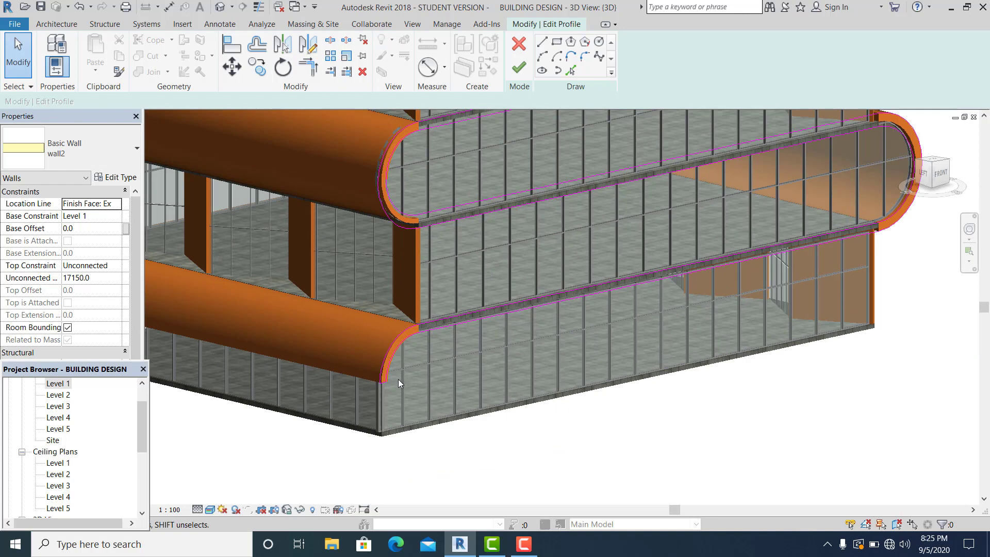
pyautogui.scroll(2, 398, 382)
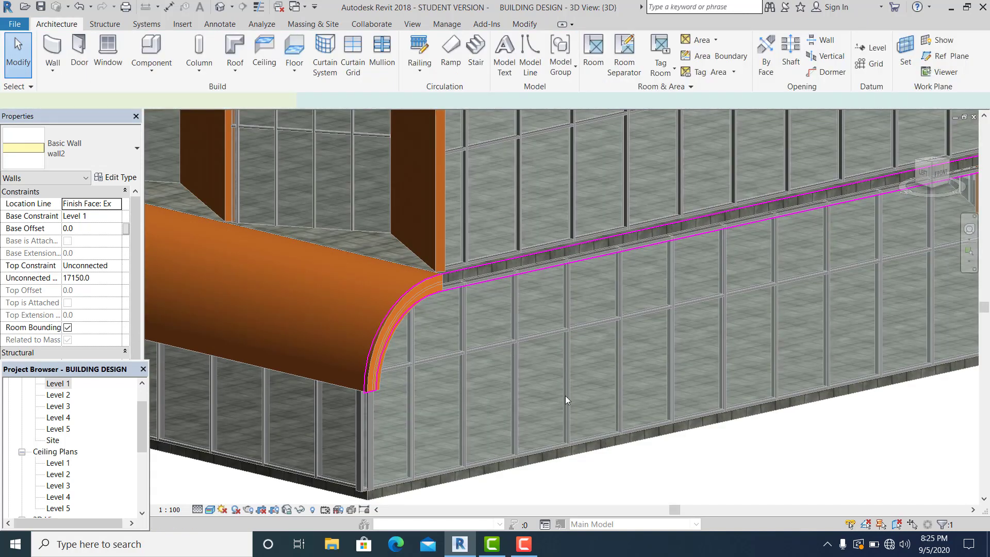
pyautogui.click(575, 471)
# Step: Open the ground-floor front curtain wall's profile and offset a copy of its vertical corner line inward by 6500
pyautogui.scroll(-1, 575, 467)
pyautogui.scroll(-1, 575, 467)
pyautogui.moveTo(576, 481); pyautogui.dragTo(586, 455, button='middle')
pyautogui.scroll(1, 583, 457)
pyautogui.scroll(1, 438, 421)
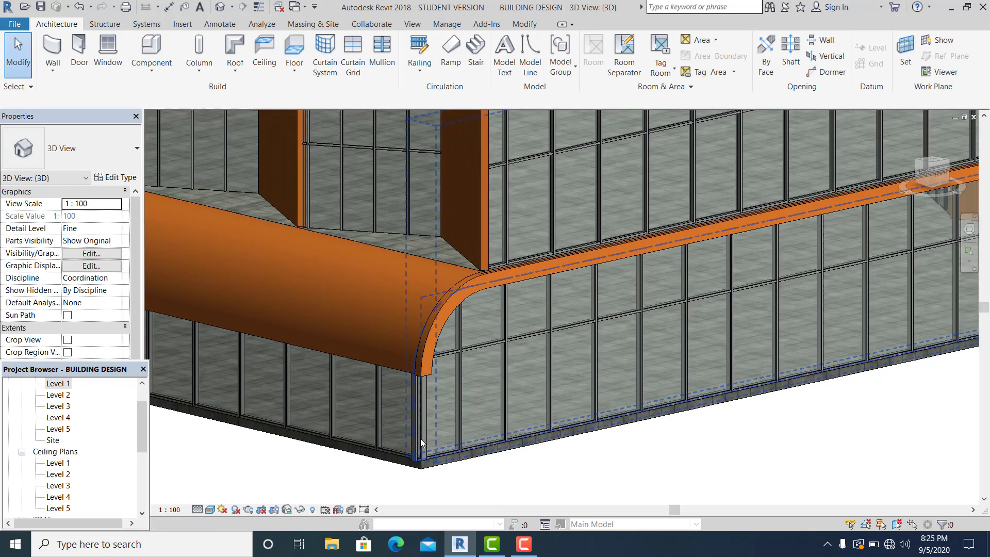
pyautogui.scroll(1, 460, 415)
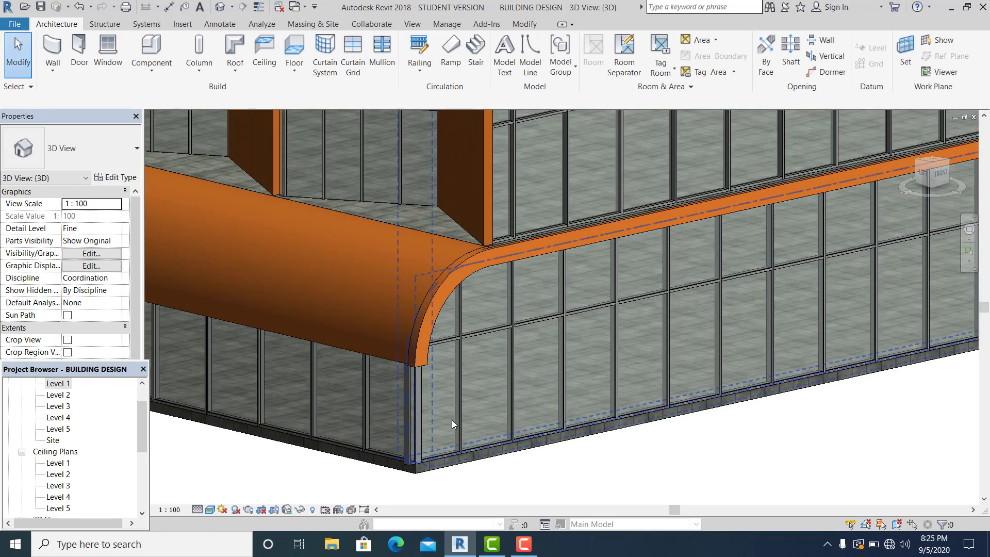
pyautogui.doubleClick(490, 453)
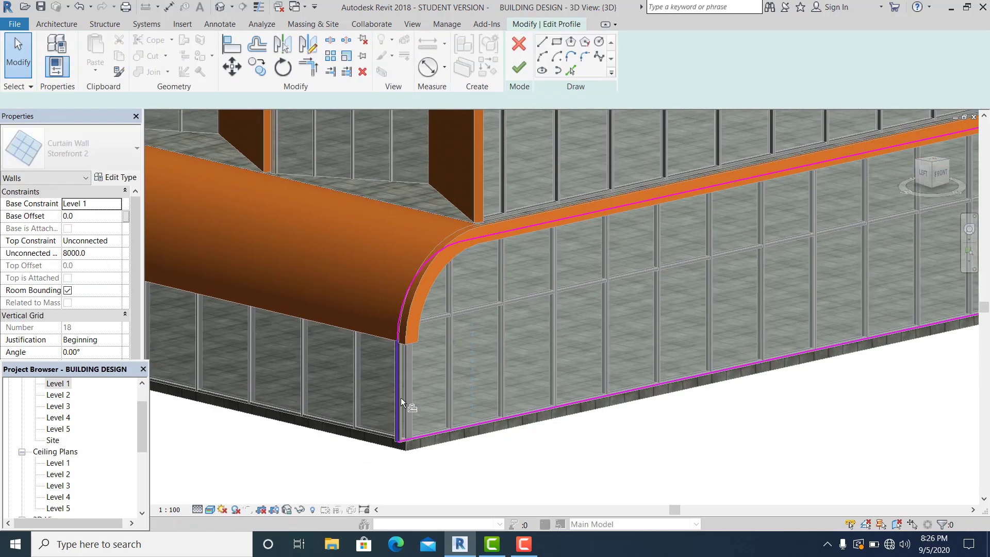
pyautogui.press('o')
pyautogui.press('f')
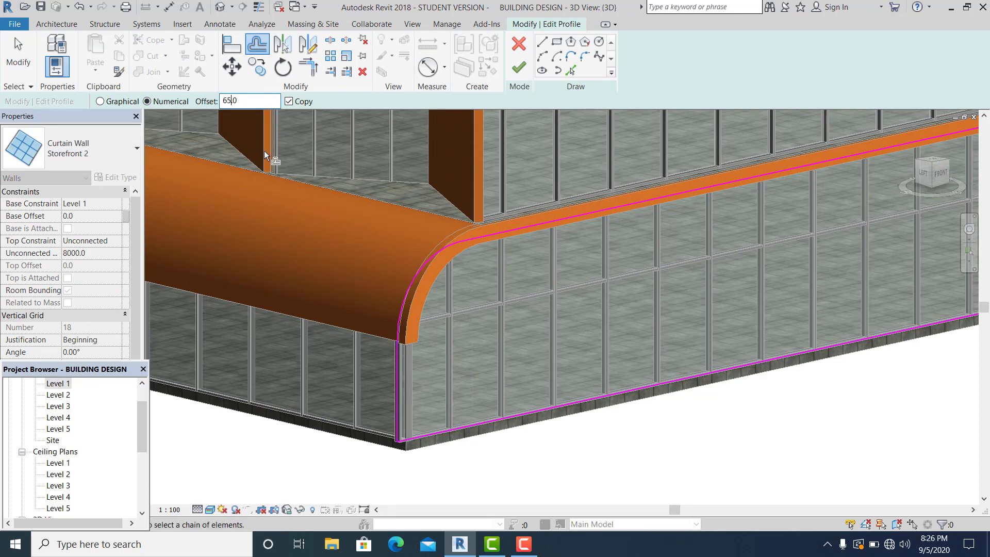
pyautogui.click(405, 372)
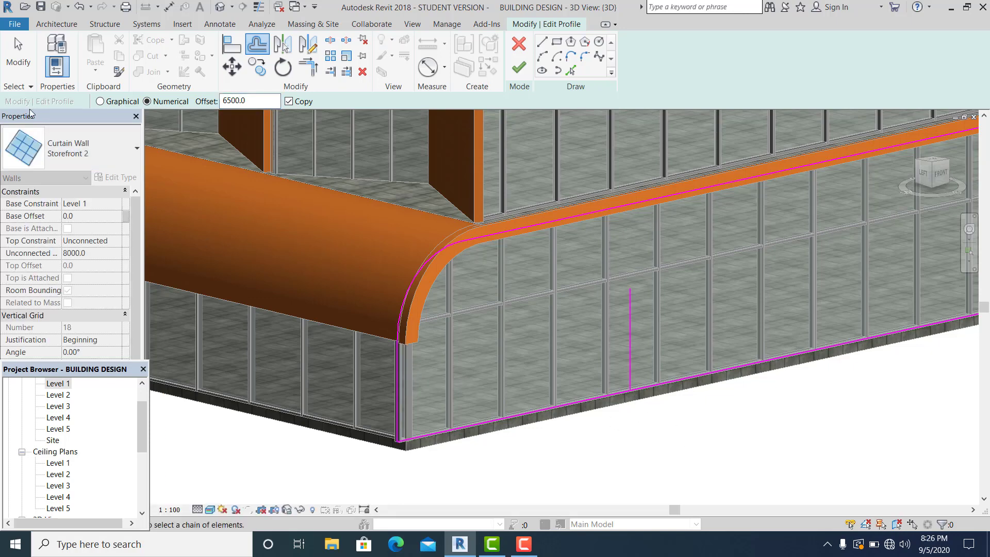
# Step: Trim the offset vertical line to the curtain wall profile's base line and straight upper line
pyautogui.click(21, 56)
pyautogui.press('t')
pyautogui.press('r')
pyautogui.moveTo(457, 296); pyautogui.dragTo(417, 300, button='middle')
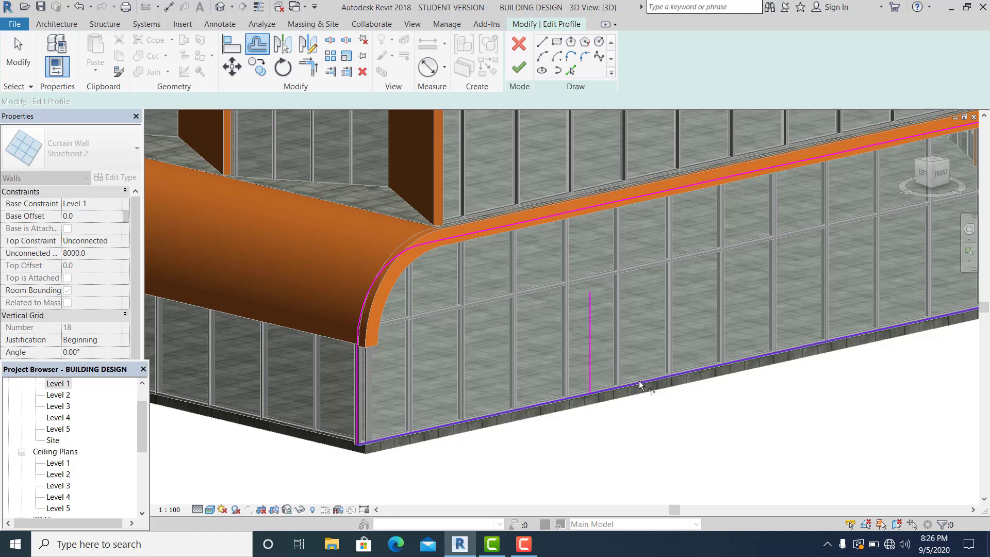
pyautogui.press('t')
pyautogui.press('r')
pyautogui.click(590, 309)
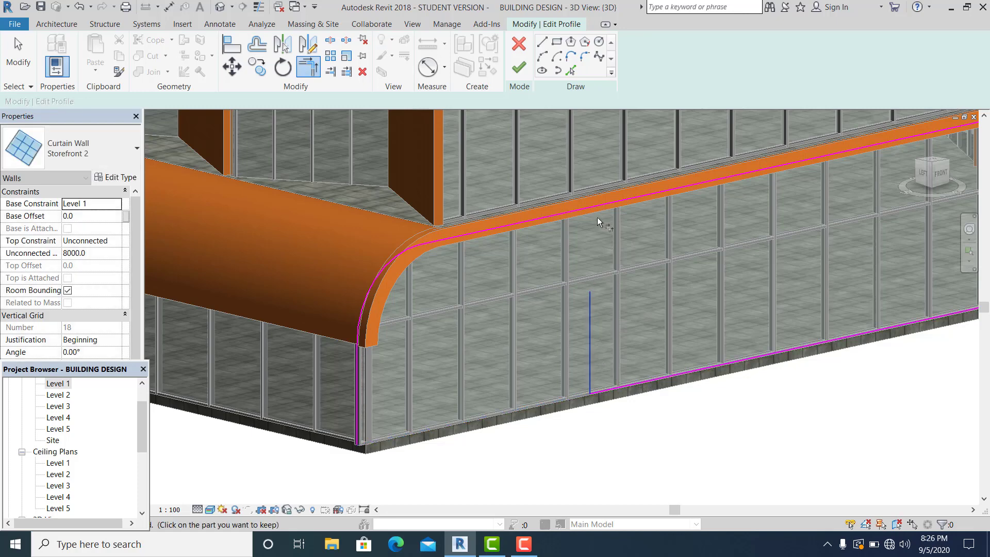
pyautogui.click(598, 221)
pyautogui.click(18, 57)
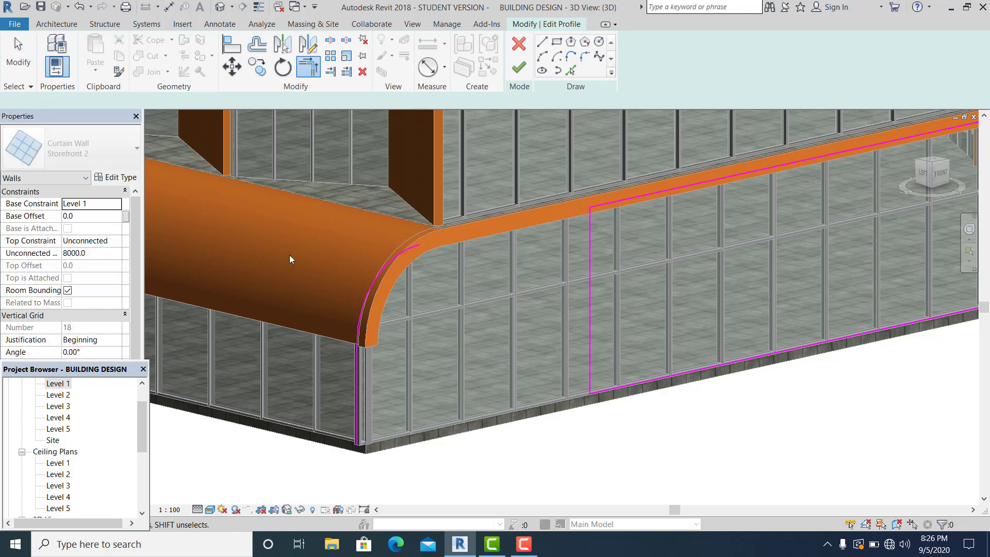
# Step: Delete the leftover corner lines, finish the curtain wall profile, and delete the mullions that can no longer be created
pyautogui.moveTo(283, 221); pyautogui.dragTo(493, 479)
pyautogui.press('Delete')
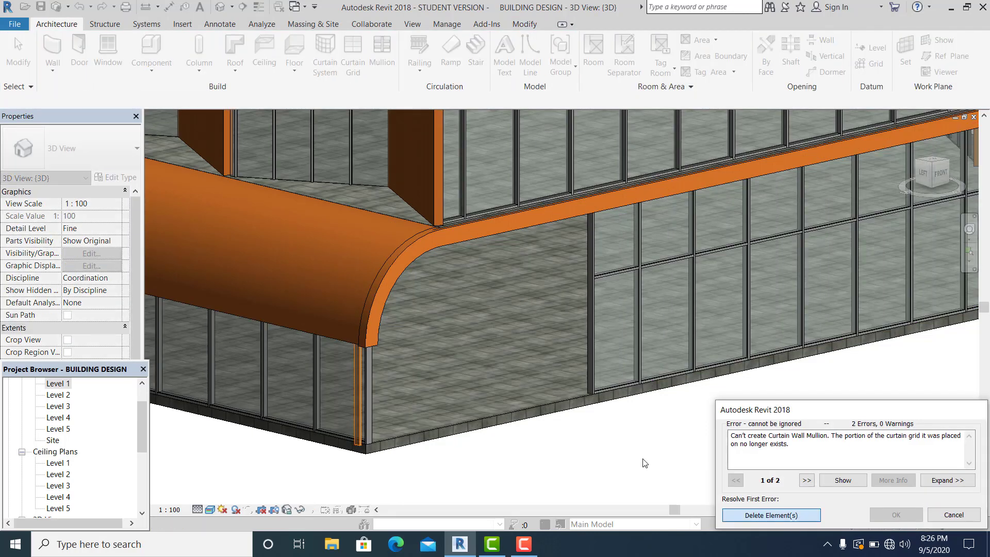
pyautogui.press('Return')
# Step: Draw a wall2 wall with an unconnected height of 8000 along the front slab edge, from the curtain wall's end to the building corner
pyautogui.keyDown('shift'); pyautogui.moveTo(561, 442); pyautogui.dragTo(541, 449, button='middle'); pyautogui.keyUp('shift')
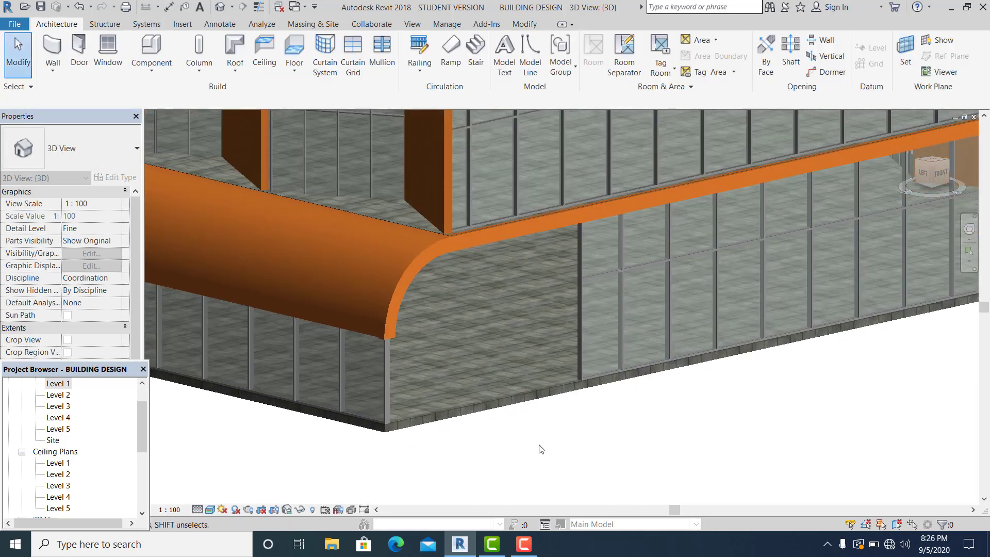
pyautogui.scroll(2, 526, 433)
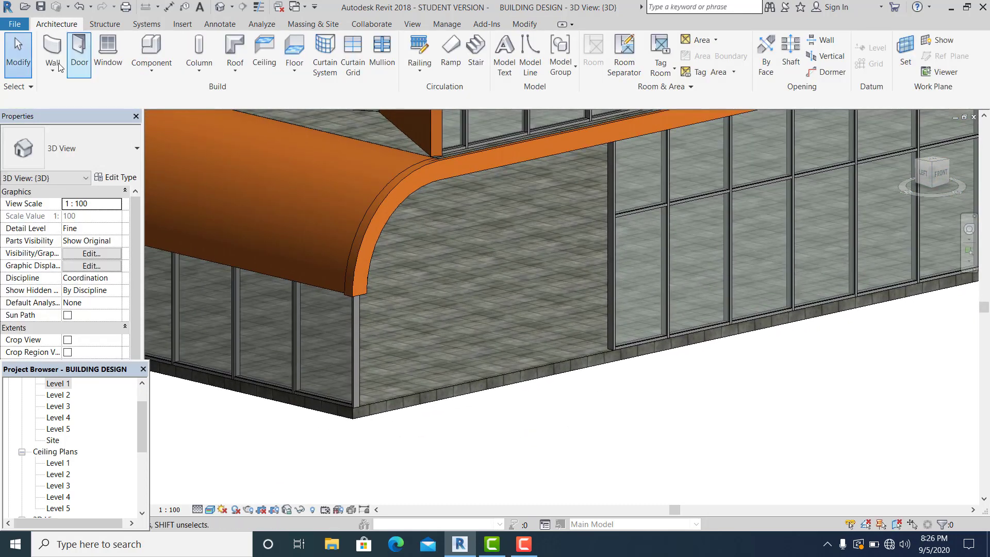
pyautogui.click(60, 66)
pyautogui.scroll(1, 614, 355)
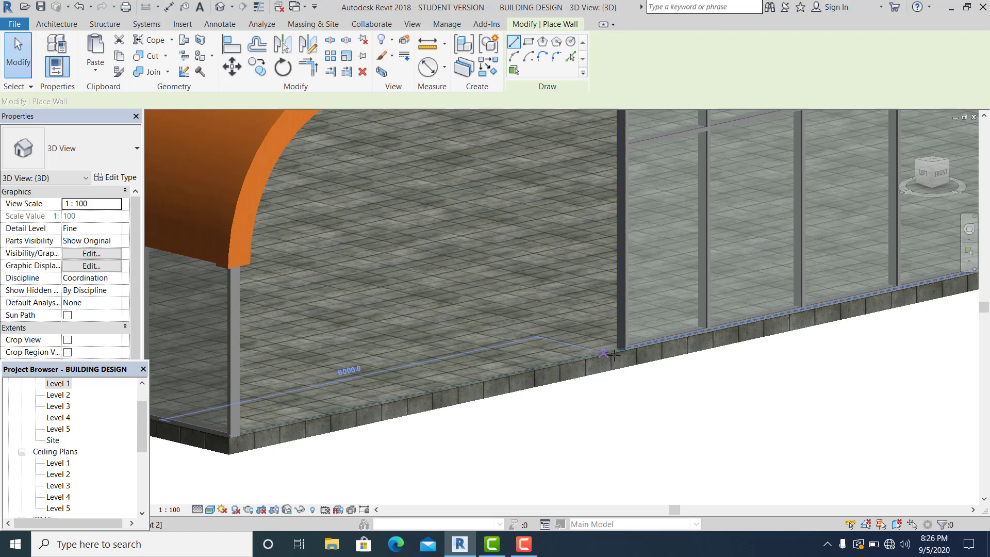
pyautogui.scroll(1, 614, 355)
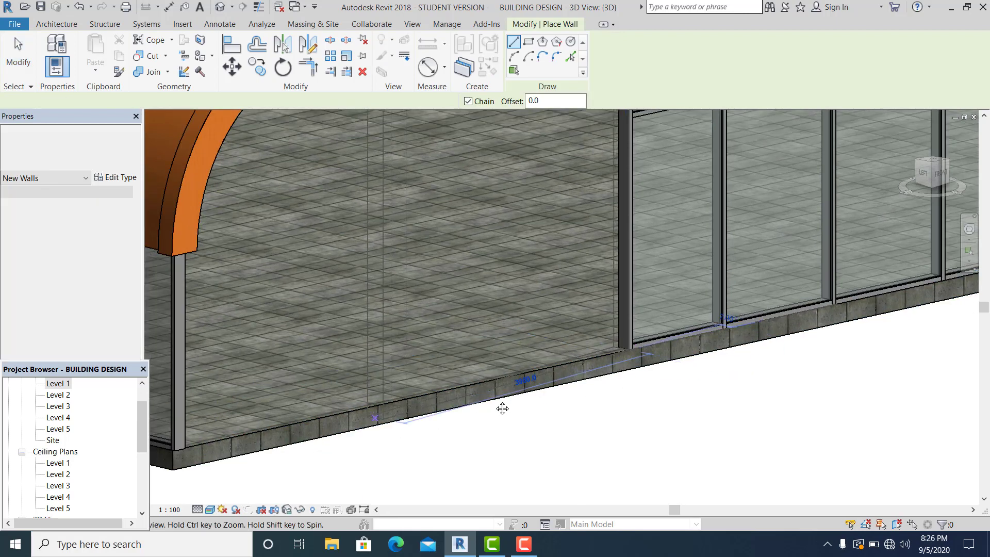
pyautogui.moveTo(503, 408); pyautogui.dragTo(613, 388, button='middle')
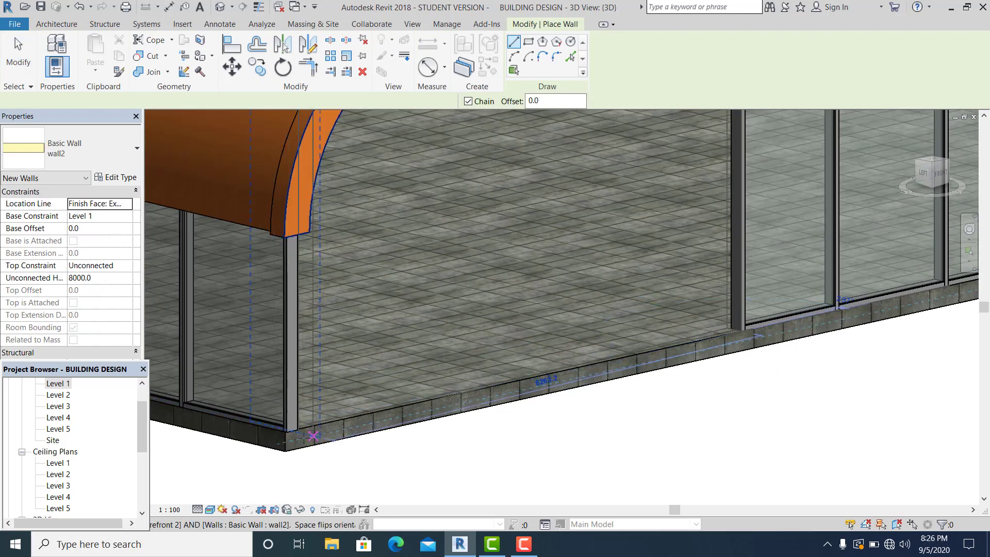
pyautogui.click(281, 429)
pyautogui.scroll(3, 281, 429)
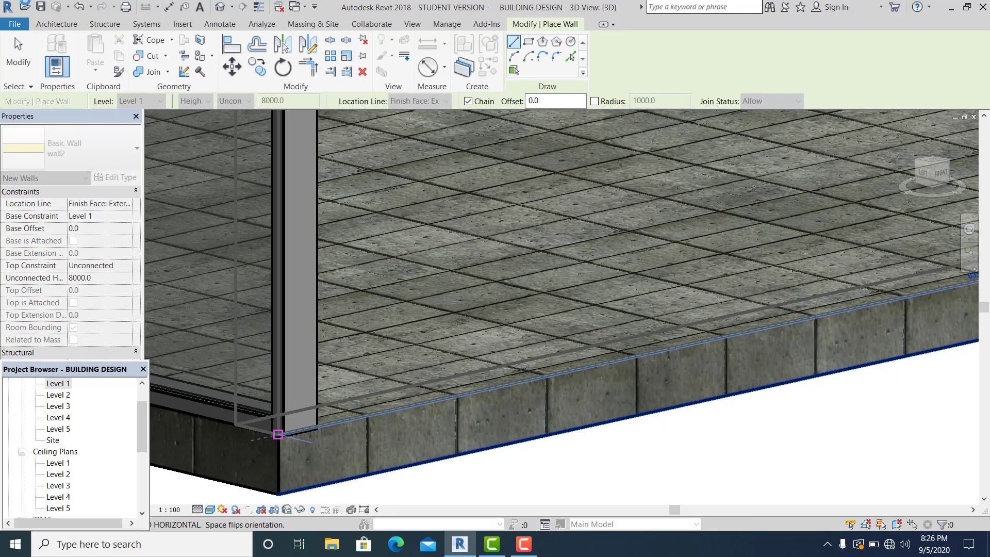
pyautogui.click(278, 434)
# Step: Unjoin the elements that conflict with the new corner wall and finish placing walls
pyautogui.scroll(-4, 497, 364)
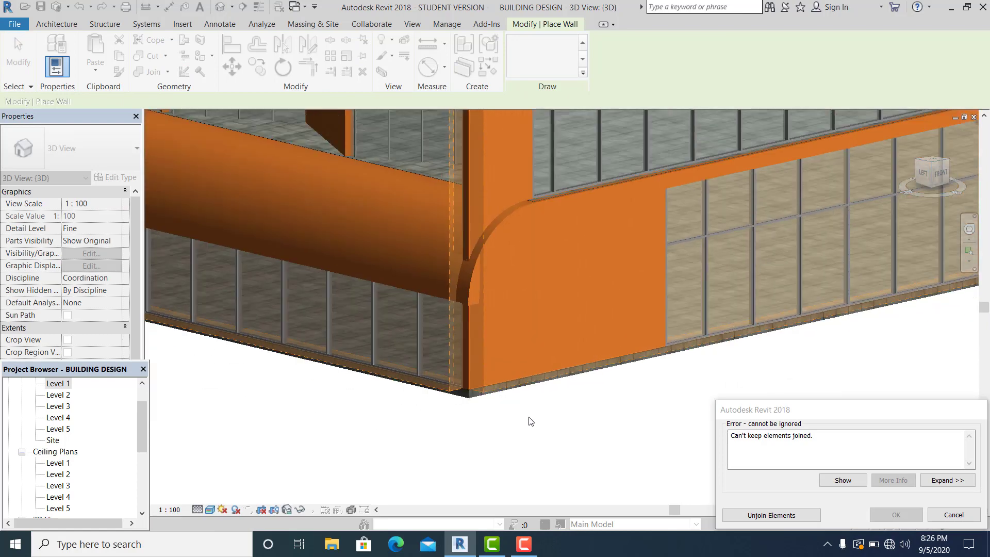
pyautogui.moveTo(547, 435); pyautogui.dragTo(499, 445, button='middle')
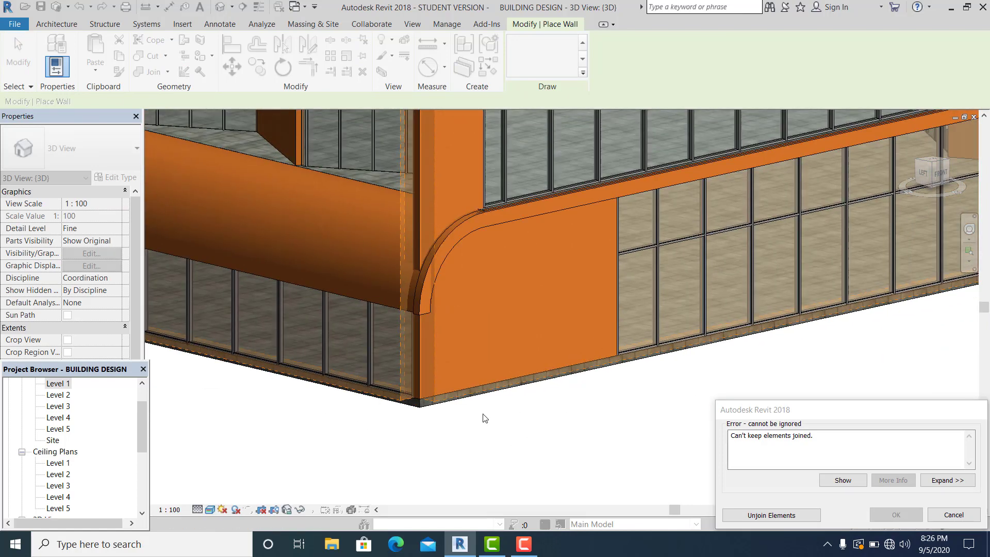
pyautogui.click(785, 519)
pyautogui.press('Escape')
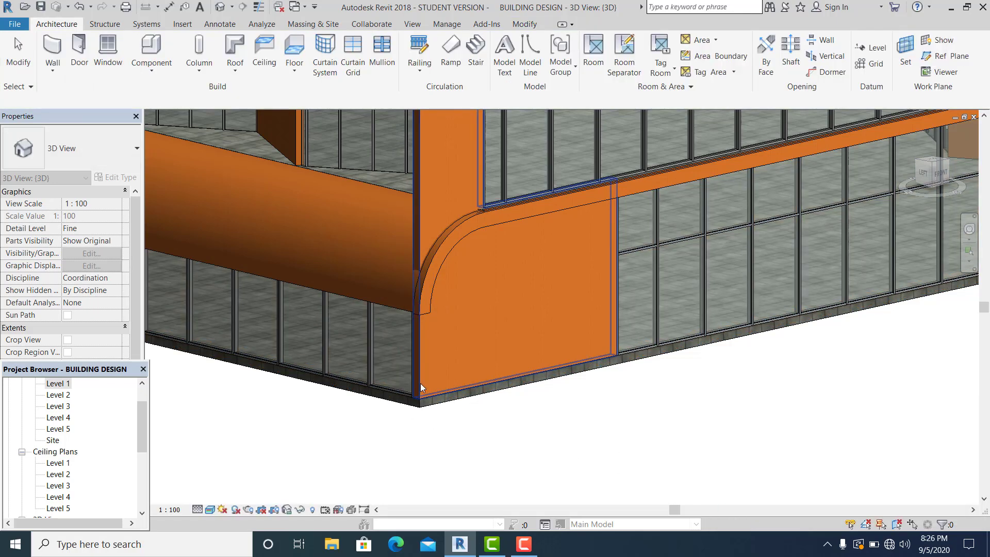
# Step: Open the new corner wall's profile and pick the orange band's straight and curved lines into the sketch
pyautogui.click(420, 382)
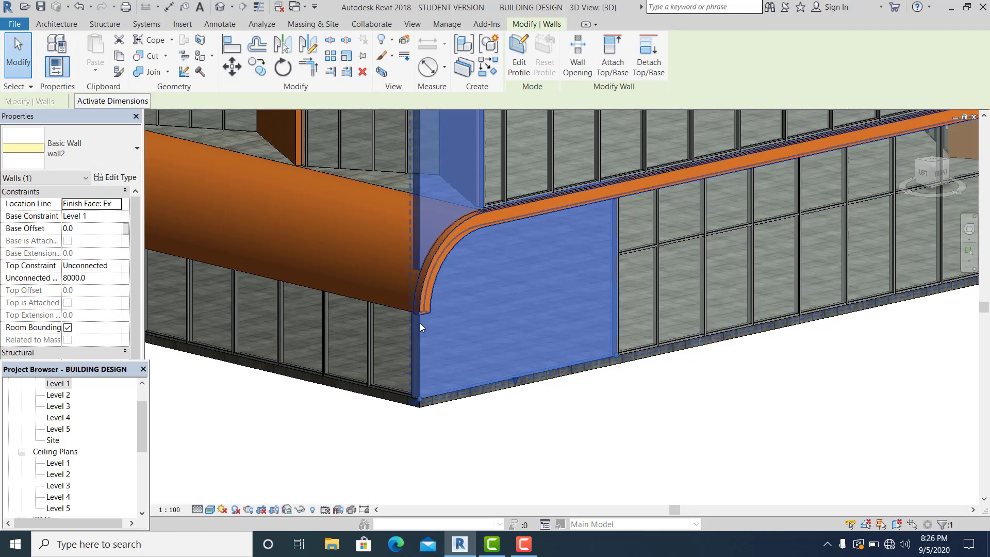
pyautogui.scroll(2, 419, 325)
pyautogui.doubleClick(421, 340)
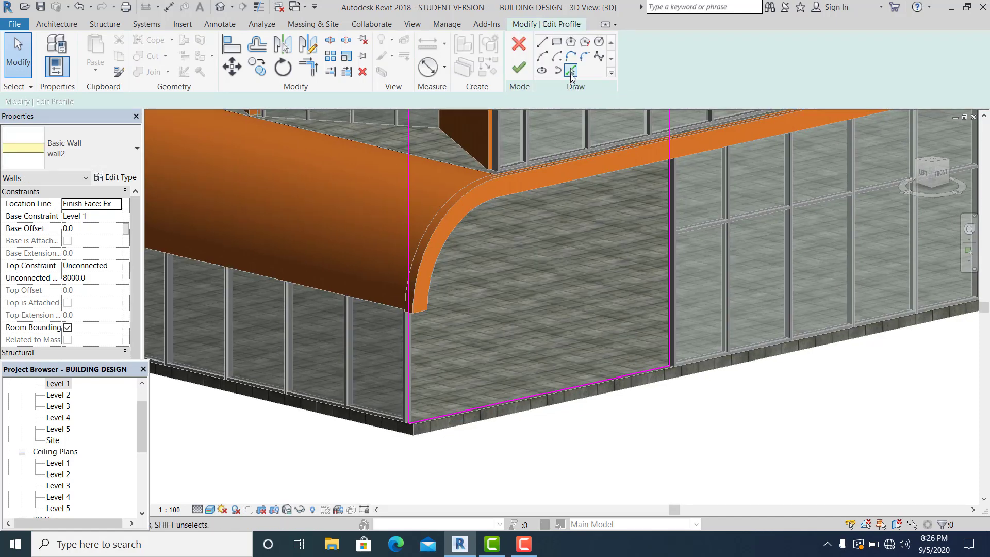
pyautogui.moveTo(514, 362)
pyautogui.mouseDown(button='middle')
pyautogui.moveTo(472, 364)
pyautogui.moveTo(514, 366)
pyautogui.mouseUp(button='middle')
pyautogui.scroll(1, 472, 364)
pyautogui.scroll(-1, 472, 365)
pyautogui.moveTo(471, 303); pyautogui.dragTo(470, 332, button='middle')
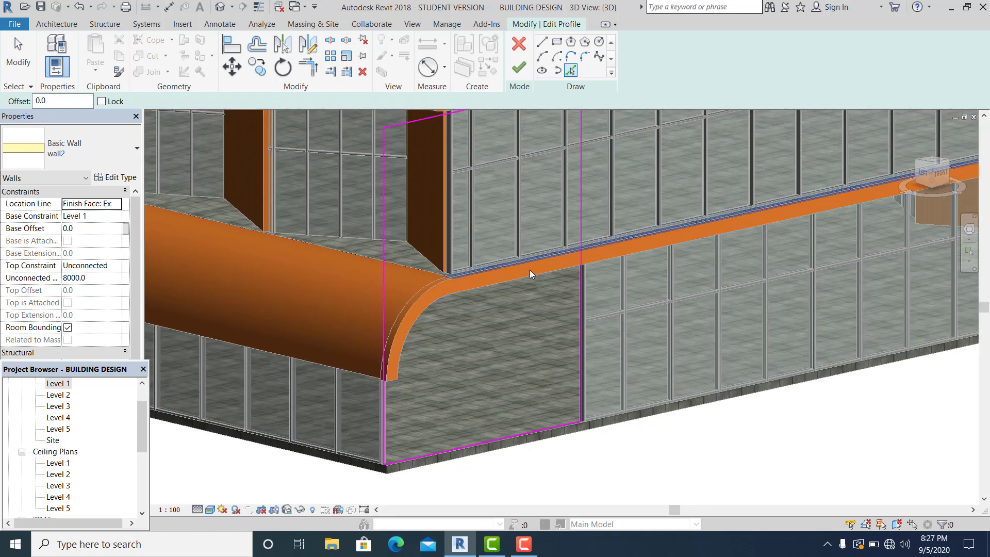
pyautogui.click(521, 283)
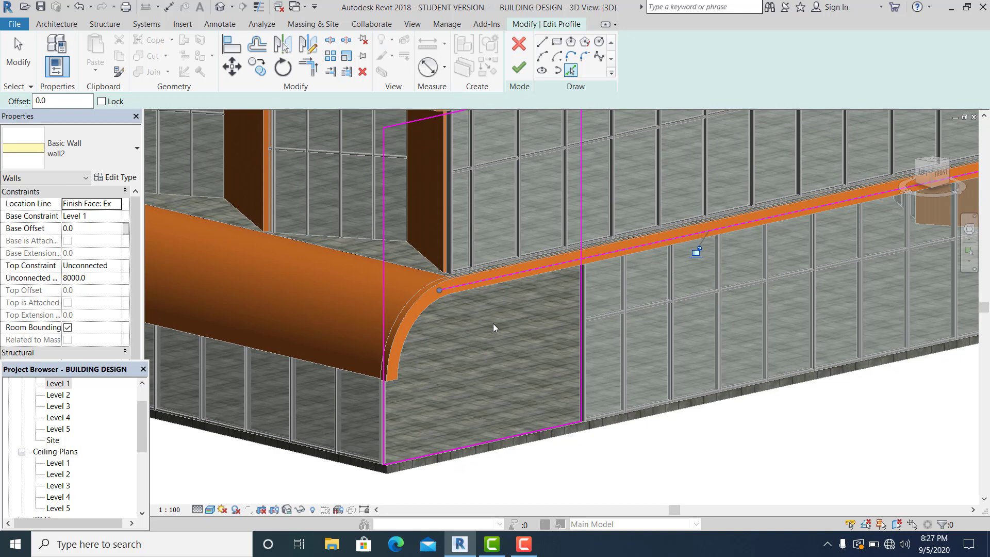
pyautogui.keyDown('shift'); pyautogui.moveTo(479, 343); pyautogui.dragTo(420, 311, button='middle'); pyautogui.keyUp('shift')
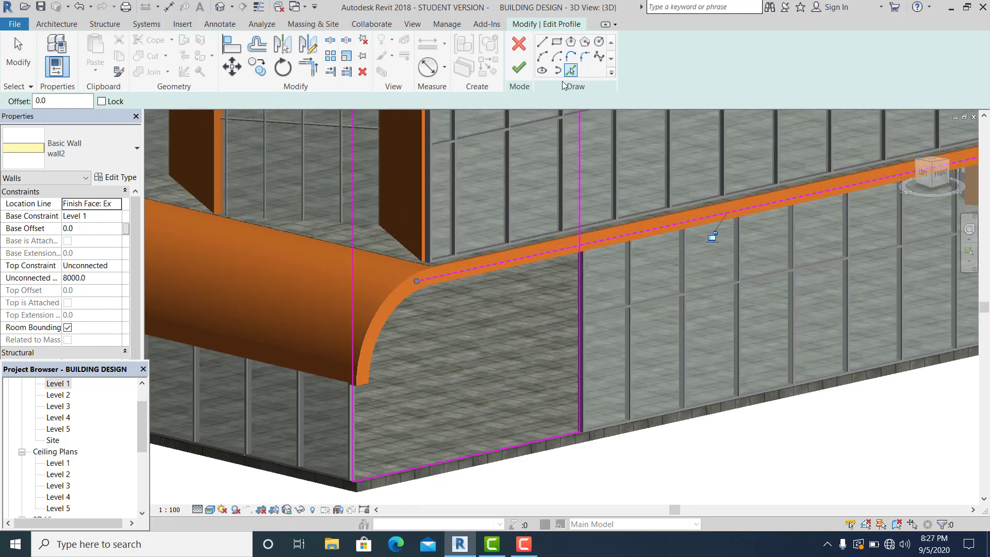
pyautogui.press('Escape')
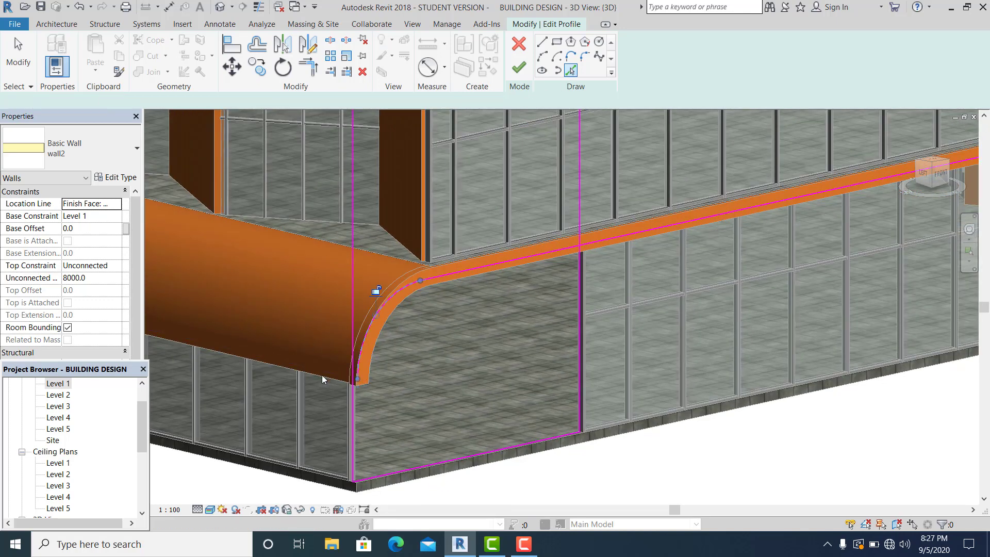
pyautogui.click(20, 51)
# Step: Offset copies of the profile's vertical corner line inward and of its base line upward by 2100
pyautogui.scroll(2, 372, 381)
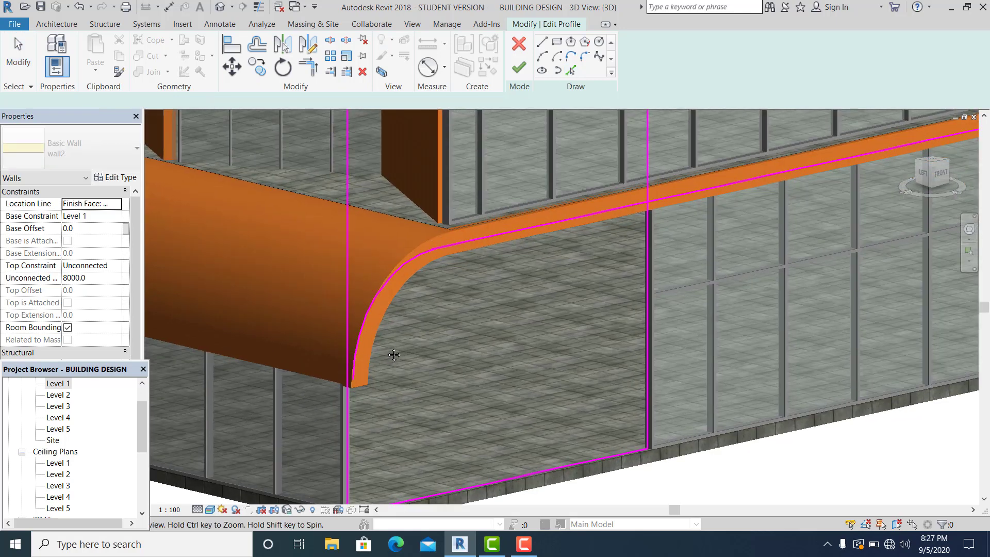
pyautogui.moveTo(410, 485); pyautogui.dragTo(409, 390, button='middle')
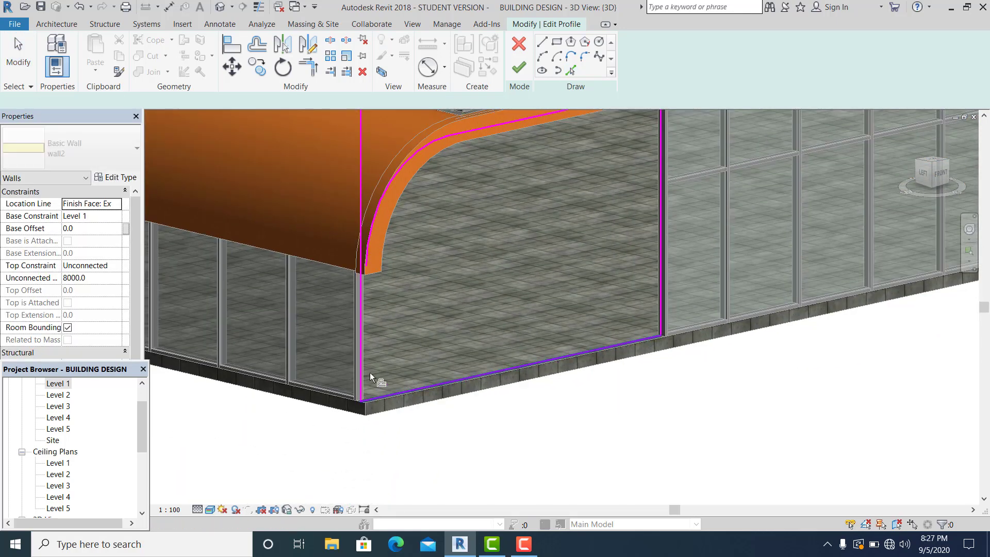
pyautogui.press('o')
pyautogui.press('f')
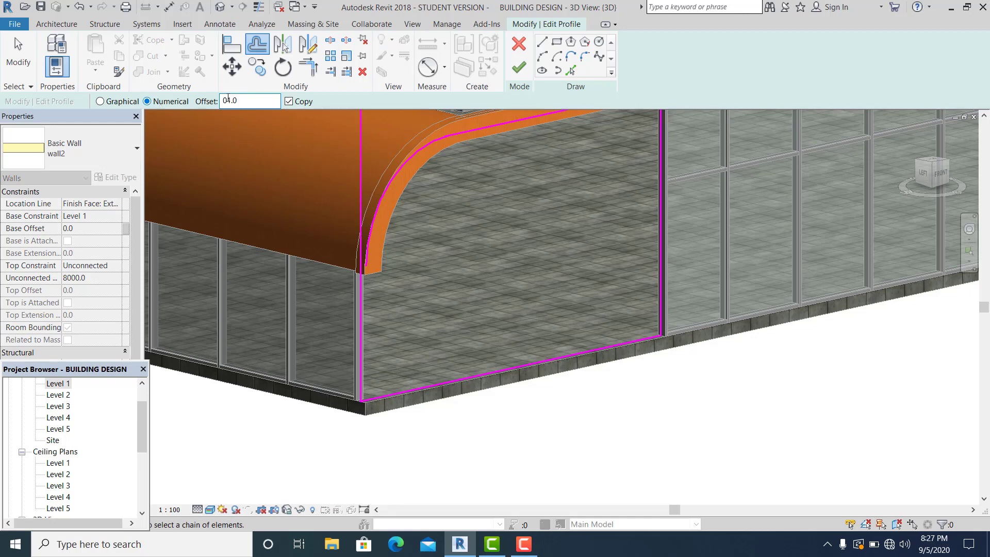
pyautogui.click(364, 317)
pyautogui.click(447, 384)
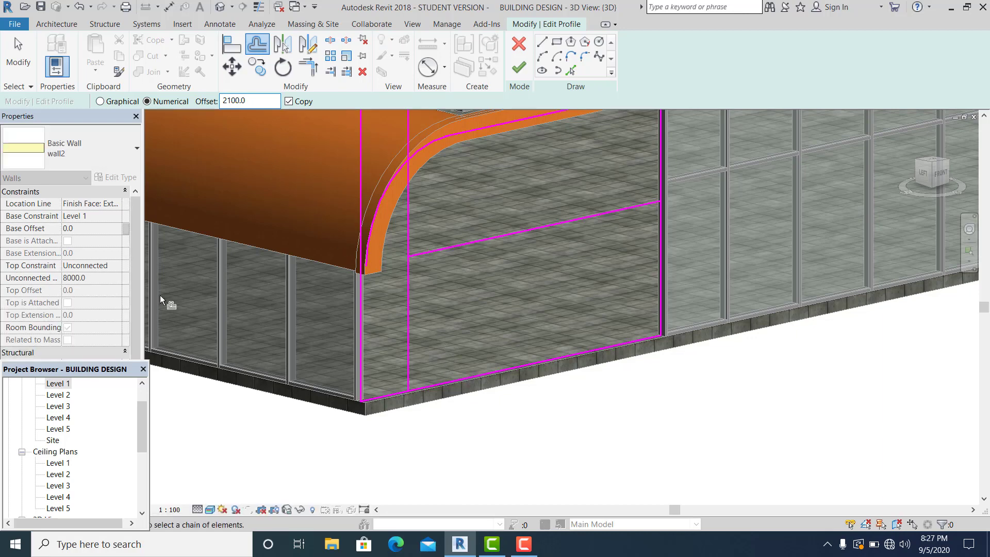
pyautogui.click(18, 56)
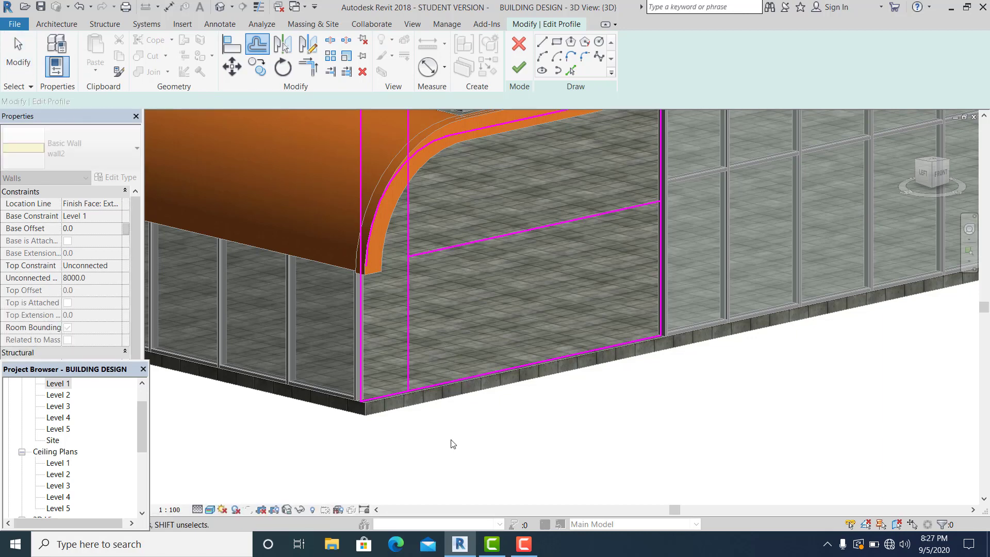
# Step: Stretch the raised horizontal line past the corner to a length of 3800 and trim the inner vertical line to it
pyautogui.moveTo(453, 442); pyautogui.dragTo(437, 438, button='middle')
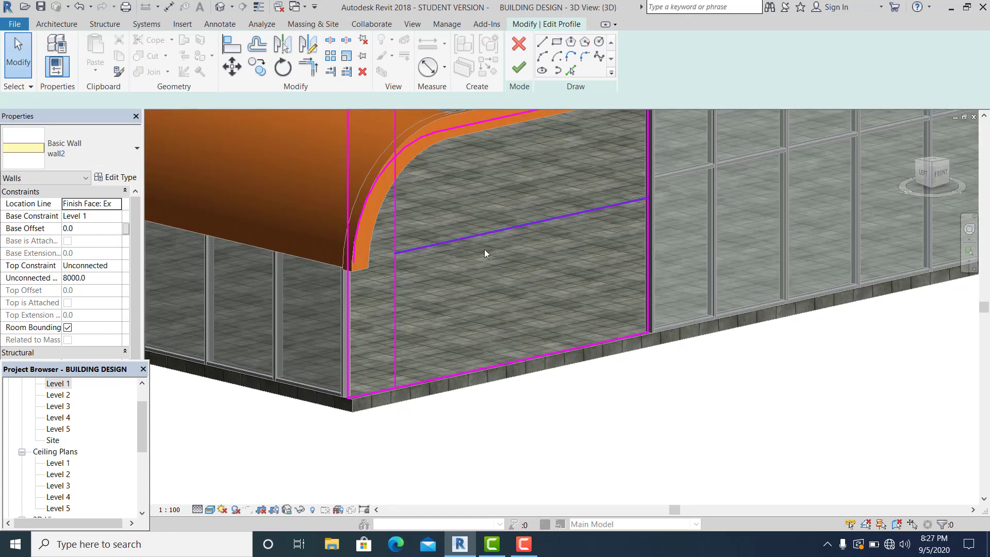
pyautogui.click(485, 235)
pyautogui.moveTo(649, 199)
pyautogui.mouseDown()
pyautogui.moveTo(131, 282)
pyautogui.moveTo(216, 295)
pyautogui.mouseUp()
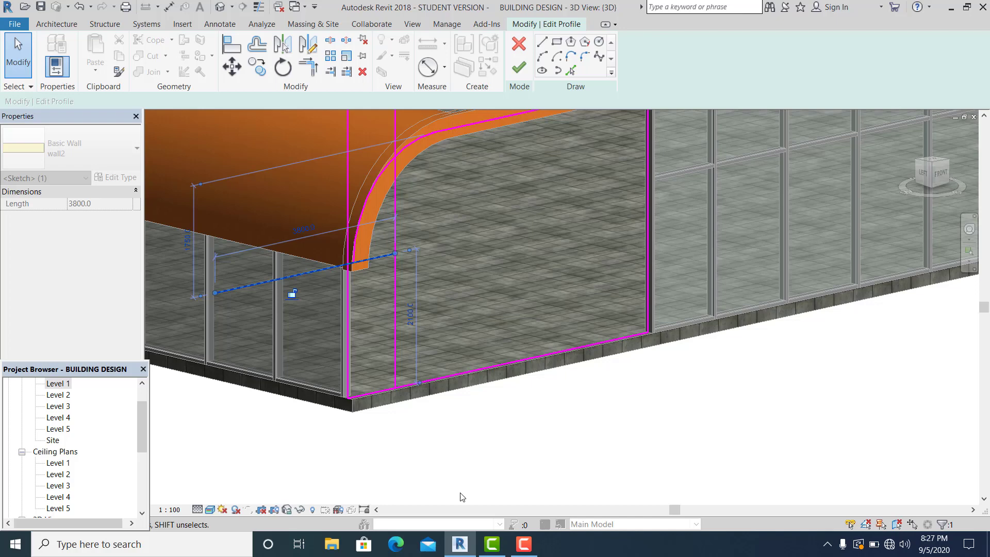
pyautogui.press('t')
pyautogui.press('r')
pyautogui.click(395, 272)
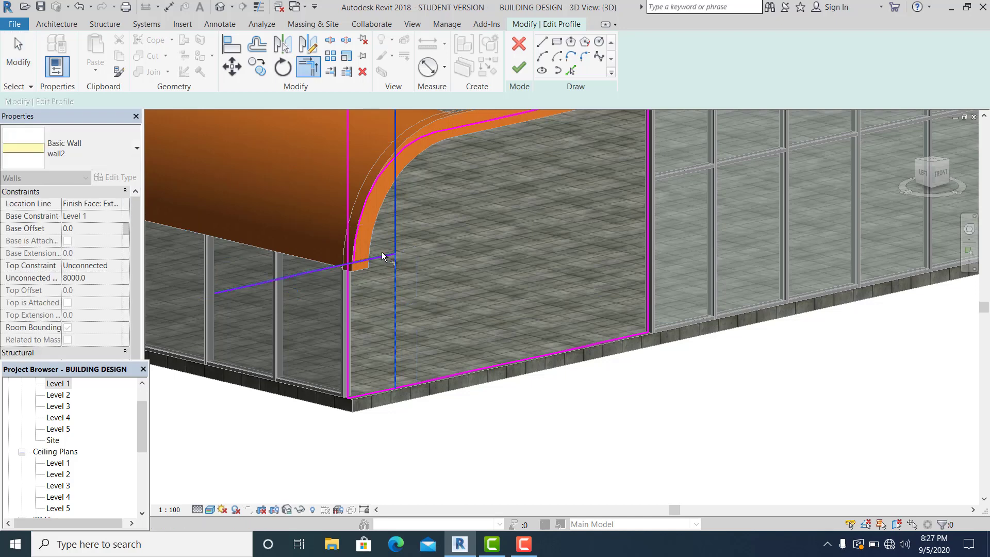
pyautogui.click(363, 263)
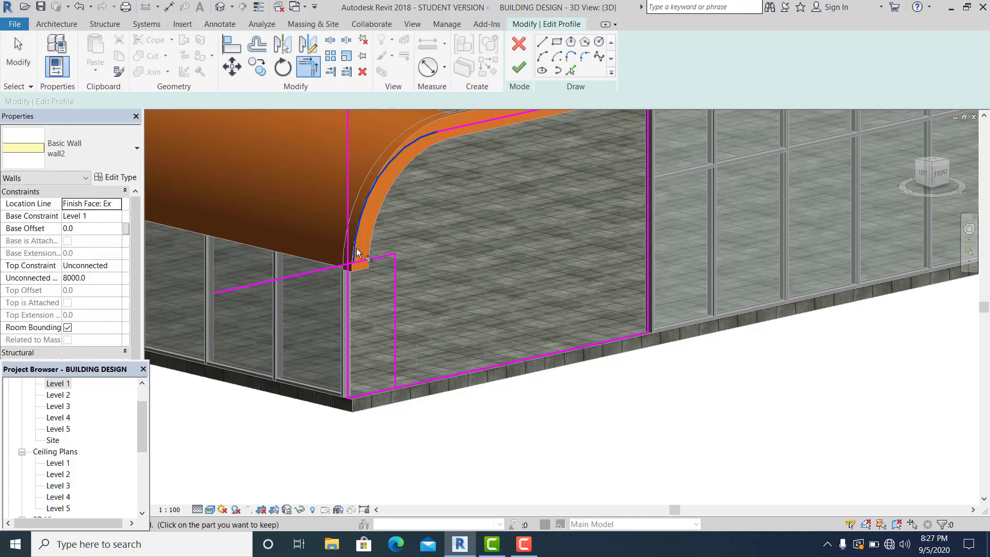
# Step: Trim the short horizontal line to the lower end of the arc and join the arc to the straight upper line
pyautogui.scroll(3, 363, 258)
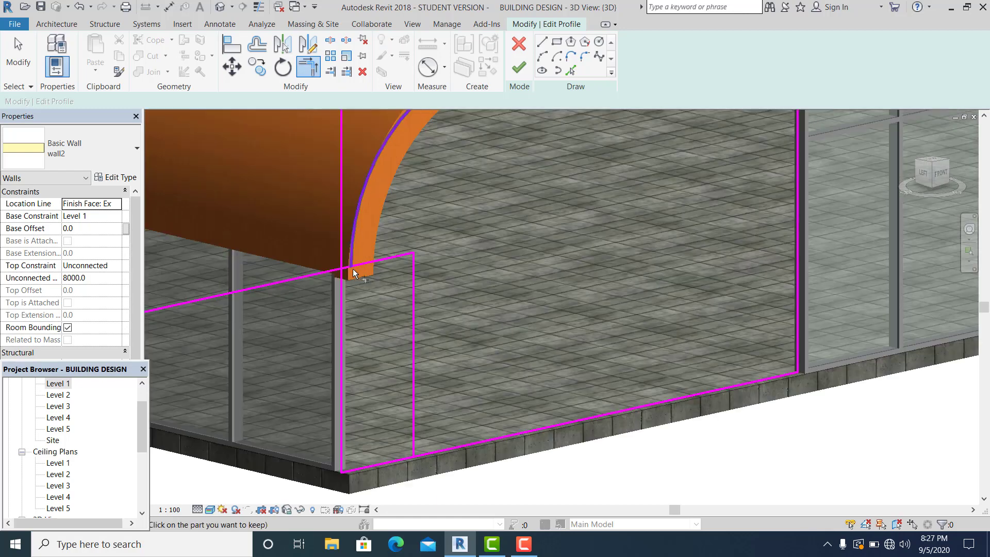
pyautogui.click(355, 263)
pyautogui.scroll(-5, 358, 332)
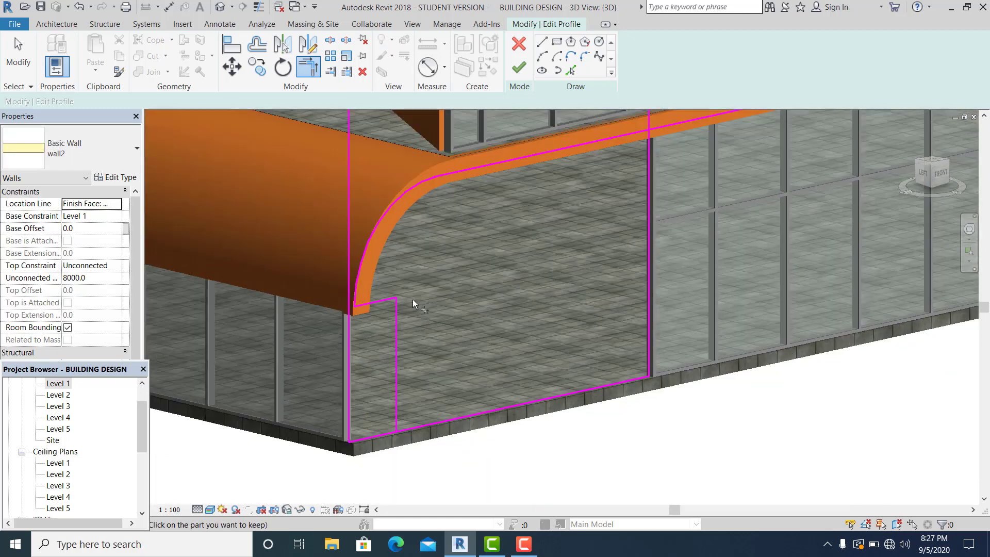
pyautogui.moveTo(428, 205); pyautogui.dragTo(417, 228, button='middle')
pyautogui.click(403, 226)
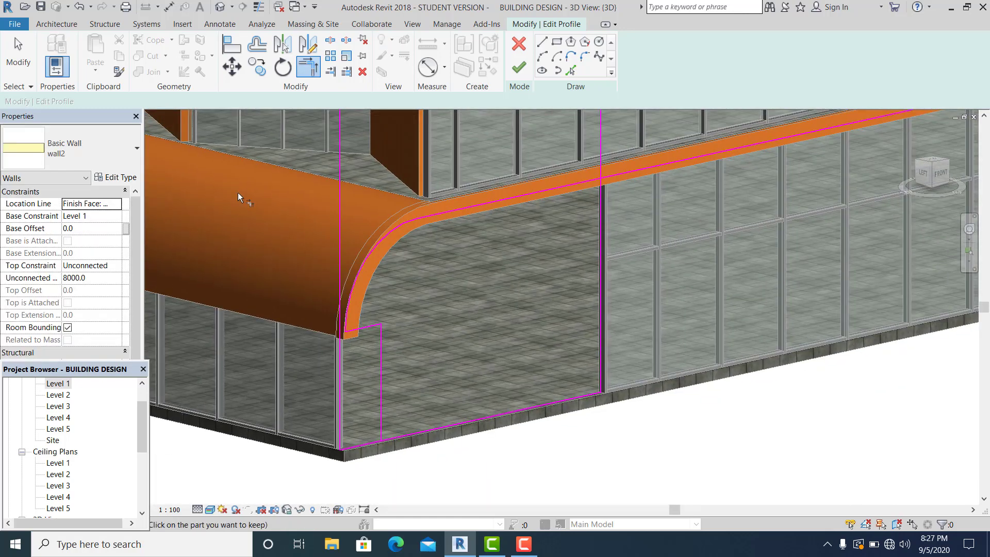
# Step: Delete the vertical line at the building corner and trim the base line to the inner vertical line
pyautogui.click(18, 52)
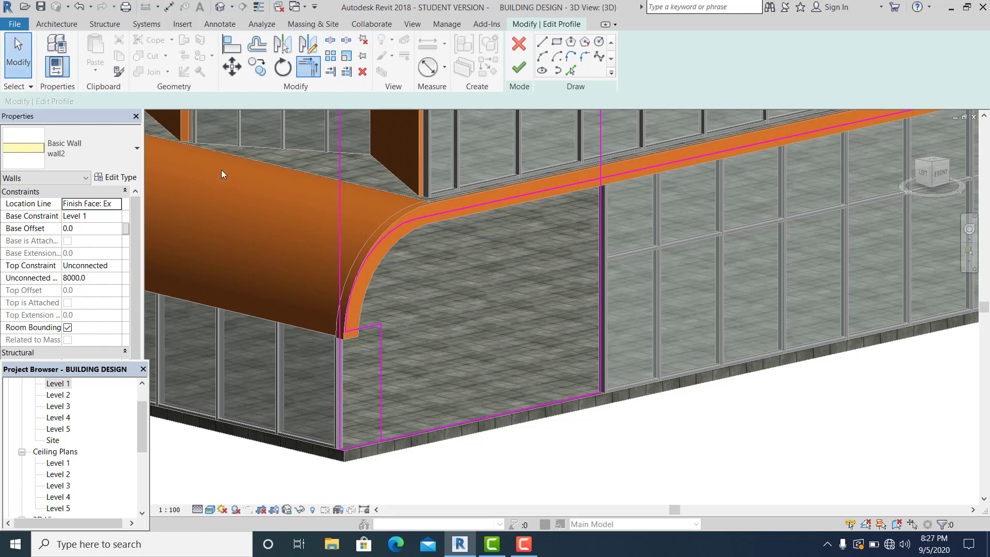
pyautogui.click(340, 198)
pyautogui.scroll(-1, 422, 361)
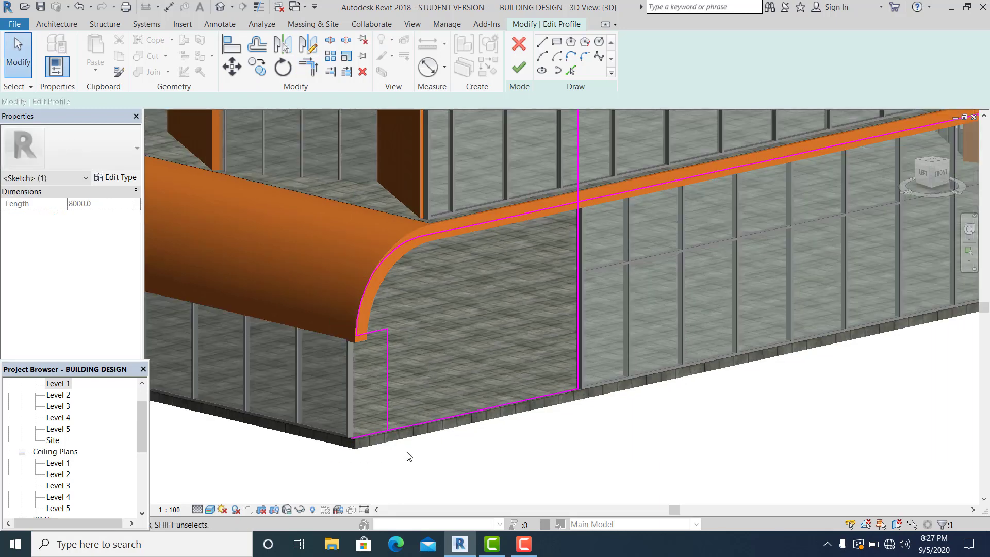
pyautogui.scroll(3, 409, 456)
pyautogui.press('t')
pyautogui.press('r')
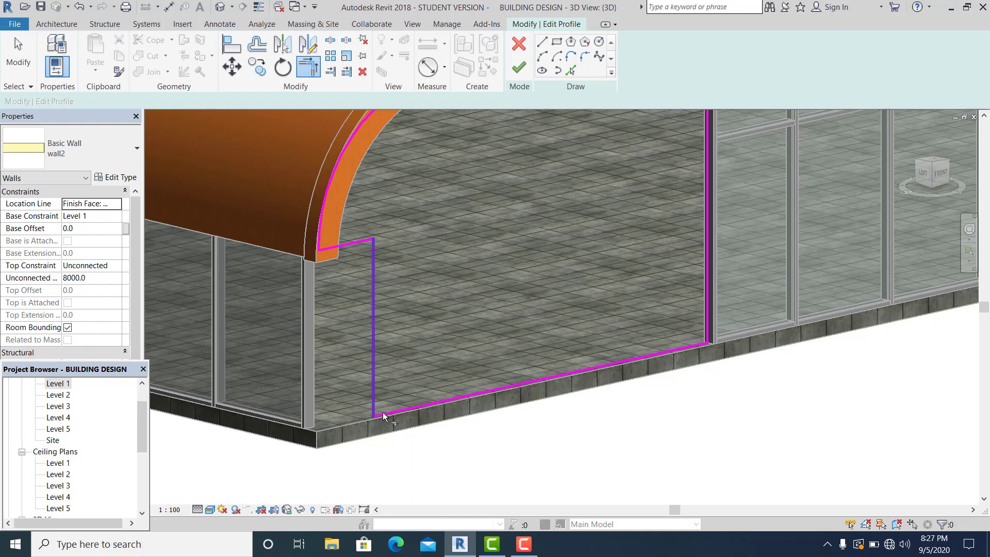
pyautogui.click(383, 413)
# Step: Trim the vertical line beside the curtain wall and the straight upper line to each other
pyautogui.scroll(-7, 383, 411)
pyautogui.scroll(5, 504, 271)
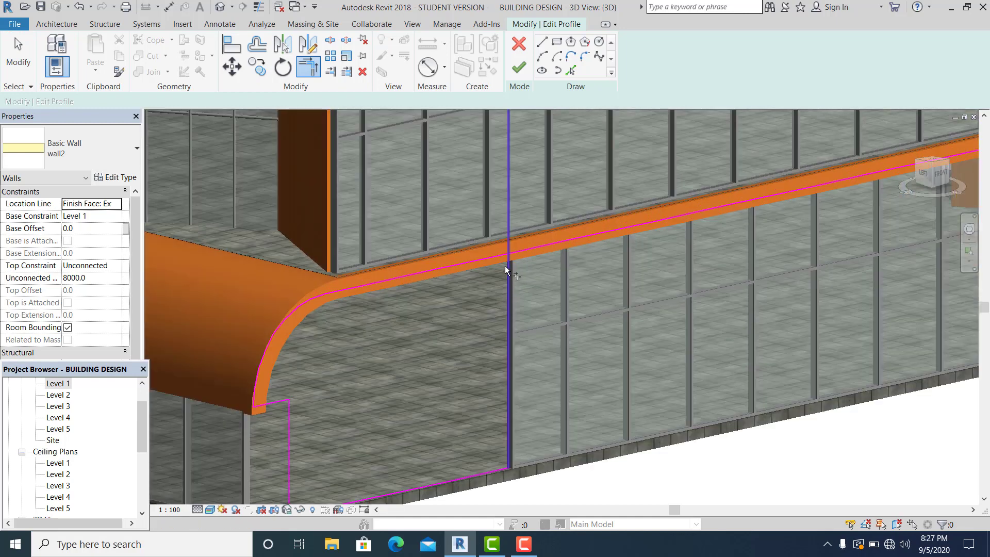
pyautogui.scroll(2, 506, 268)
pyautogui.click(509, 260)
pyautogui.click(489, 246)
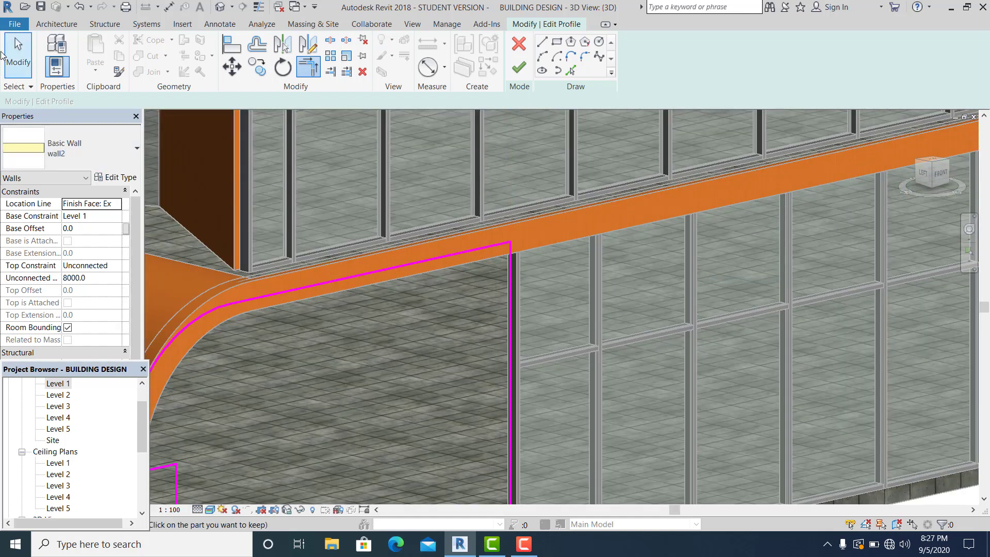
# Step: Delete the leftover original top line and finish the corner wall's profile edit
pyautogui.click(3, 55)
pyautogui.scroll(-3, 475, 364)
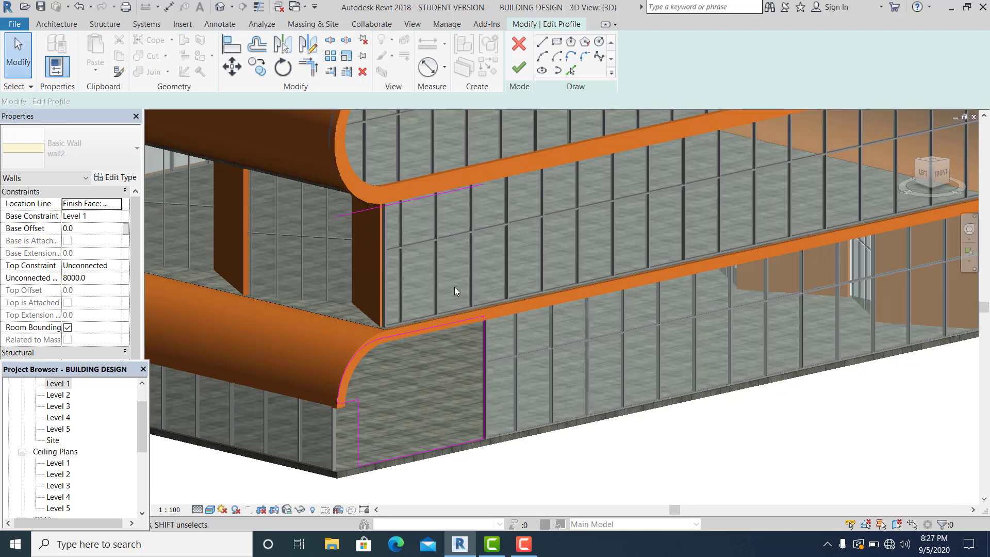
pyautogui.click(401, 206)
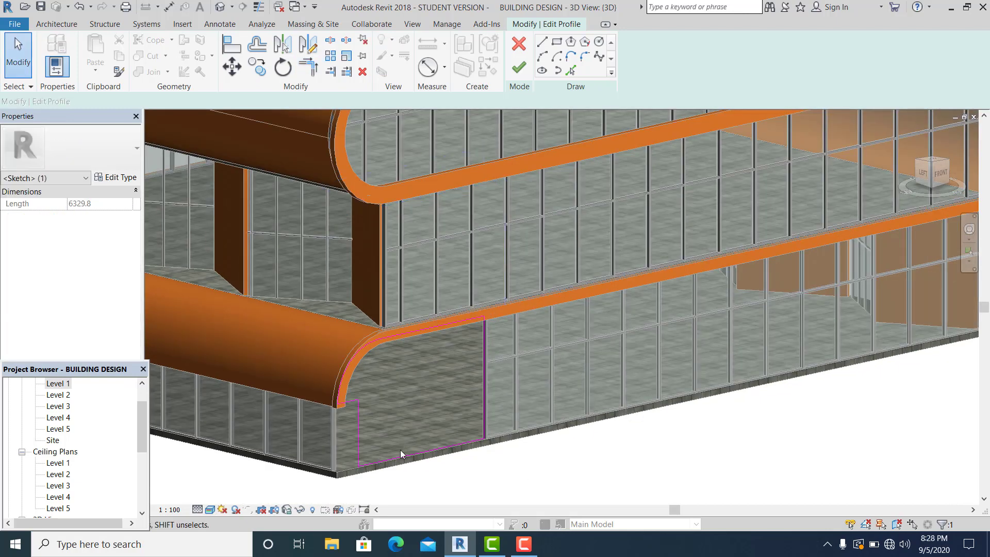
pyautogui.scroll(2, 400, 454)
pyautogui.click(519, 67)
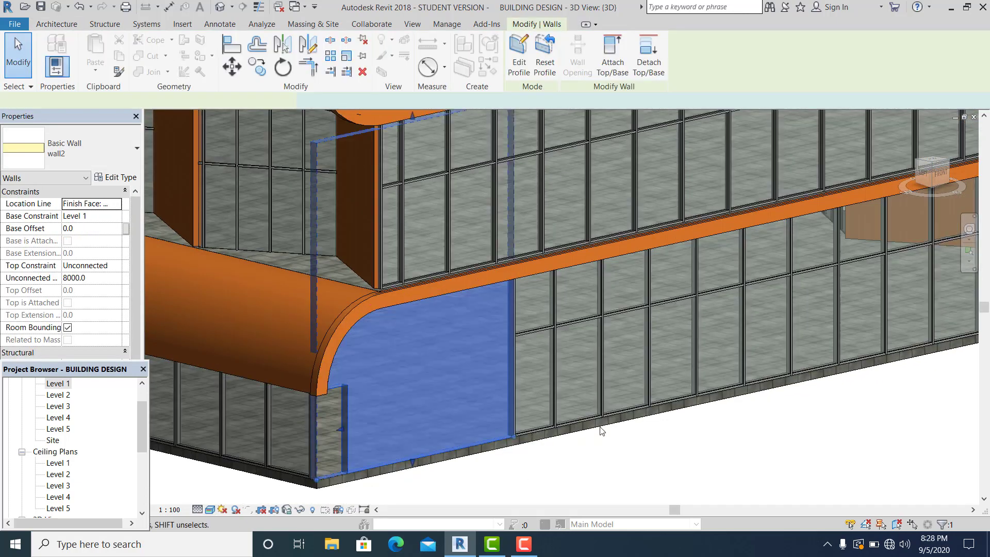
pyautogui.click(606, 449)
pyautogui.moveTo(509, 479)
pyautogui.mouseDown(button='middle')
pyautogui.moveTo(547, 458)
pyautogui.moveTo(568, 473)
pyautogui.moveTo(593, 472)
pyautogui.moveTo(508, 465)
pyautogui.mouseUp(button='middle')
pyautogui.scroll(1, 546, 459)
pyautogui.scroll(2, 417, 326)
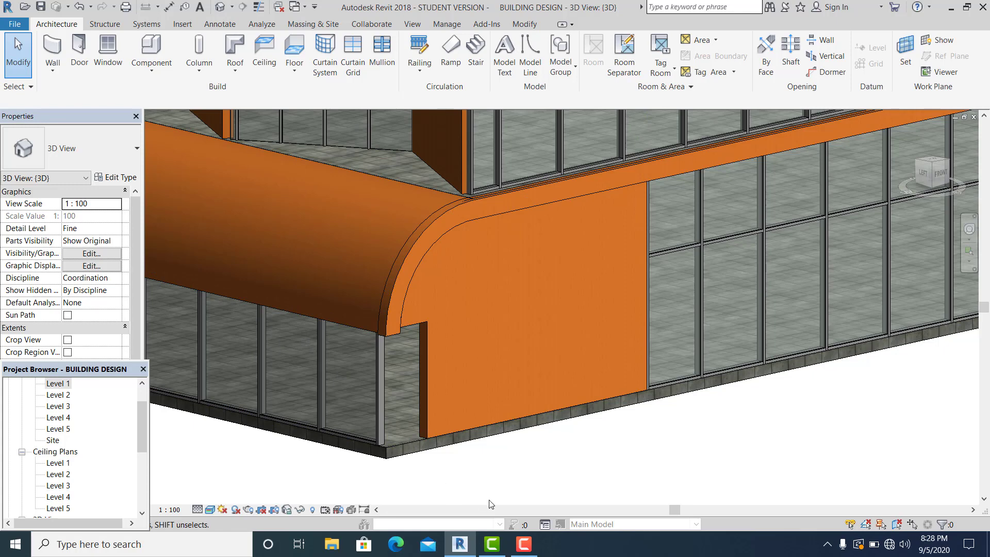
pyautogui.scroll(2, 428, 477)
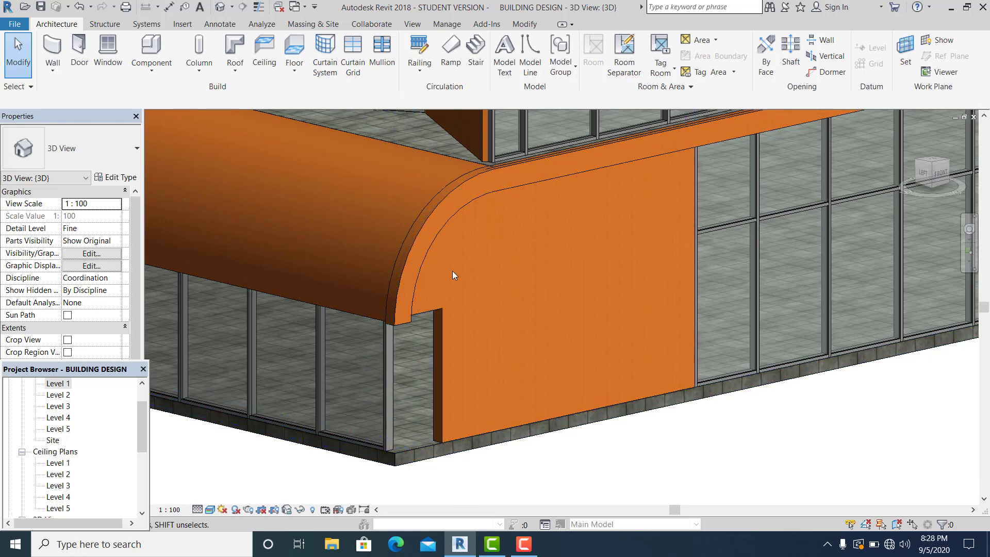
pyautogui.scroll(-2, 453, 371)
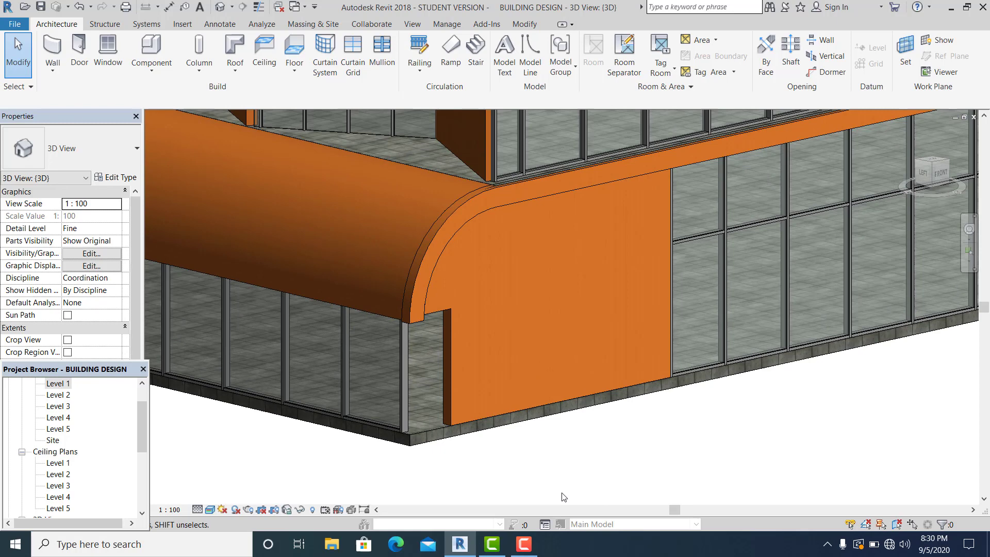
# Step: Temporarily hide the front wall that forms the curved orange band around the corner wall
pyautogui.scroll(2, 547, 490)
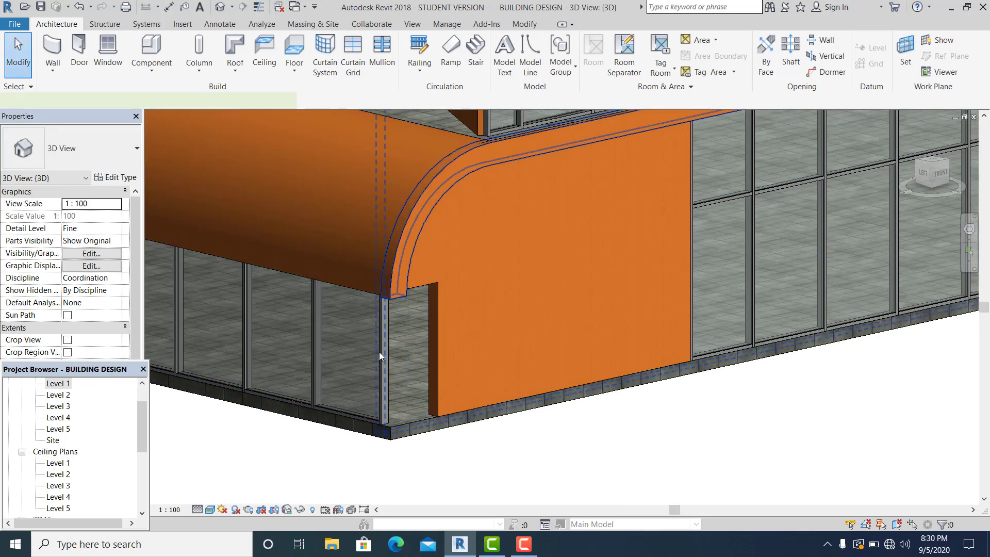
pyautogui.click(411, 244)
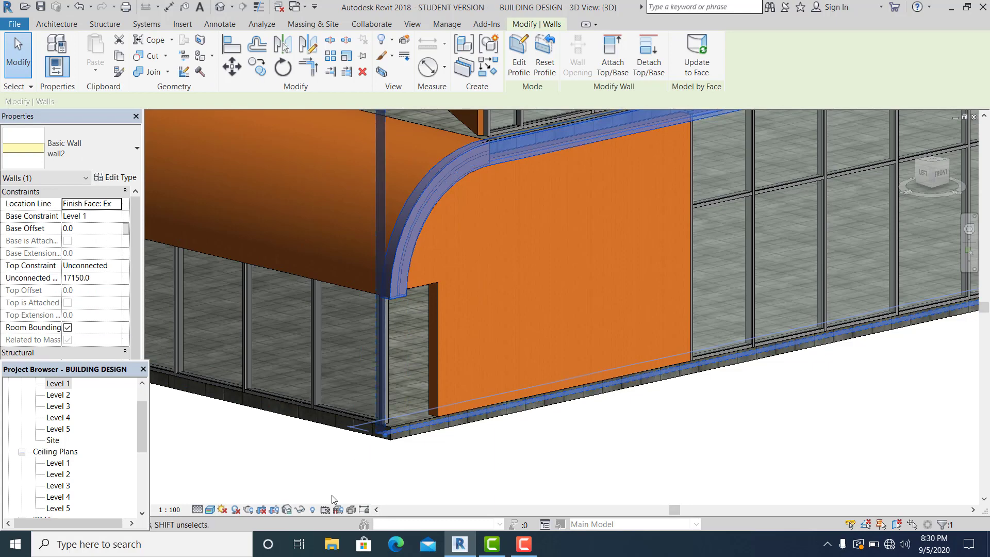
pyautogui.click(300, 511)
pyautogui.click(340, 477)
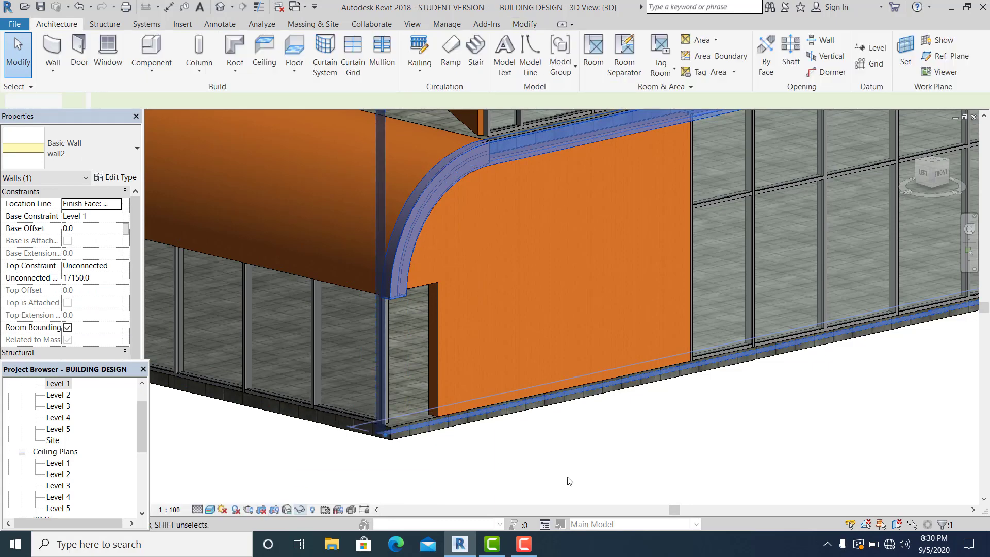
pyautogui.scroll(3, 419, 303)
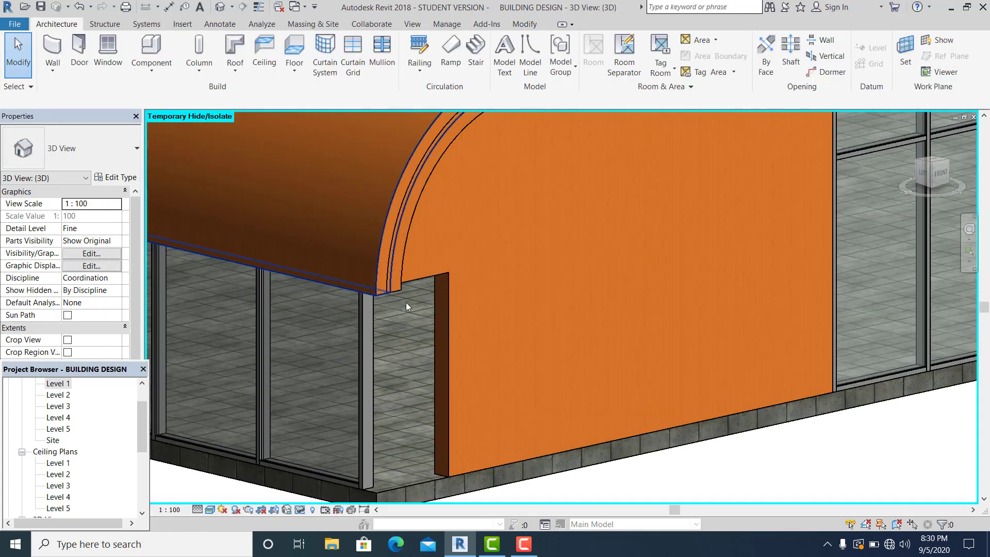
pyautogui.scroll(-1, 435, 323)
pyautogui.moveTo(453, 343); pyautogui.dragTo(452, 322, button='middle')
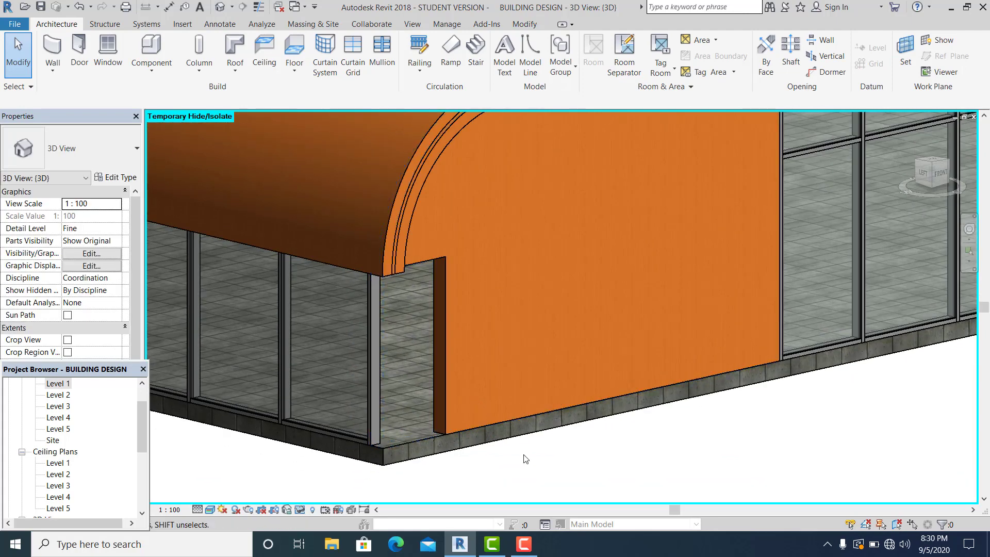
# Step: Examine the building corner in the South elevation and return to the 3D view, dismissing the save reminder
pyautogui.scroll(-3, 139, 428)
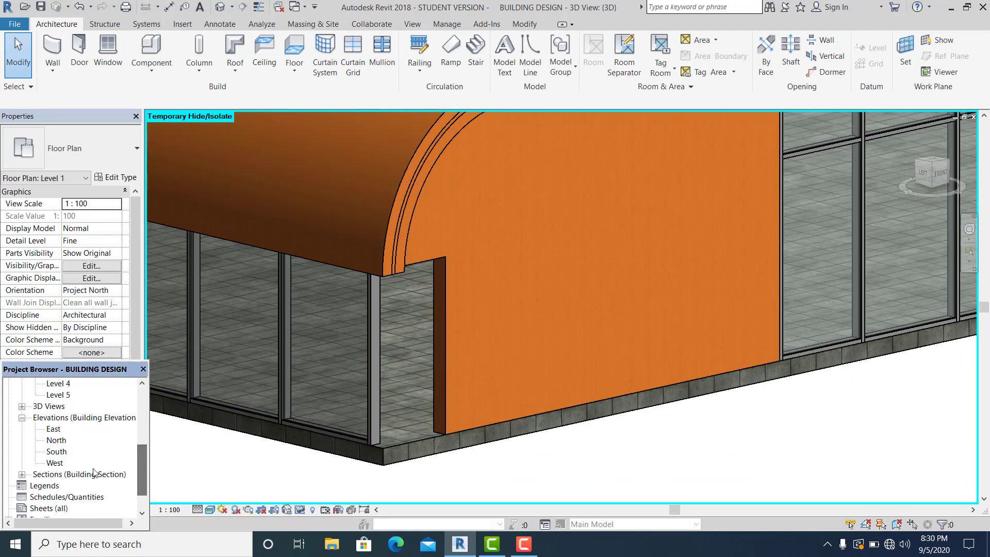
pyautogui.click(56, 452)
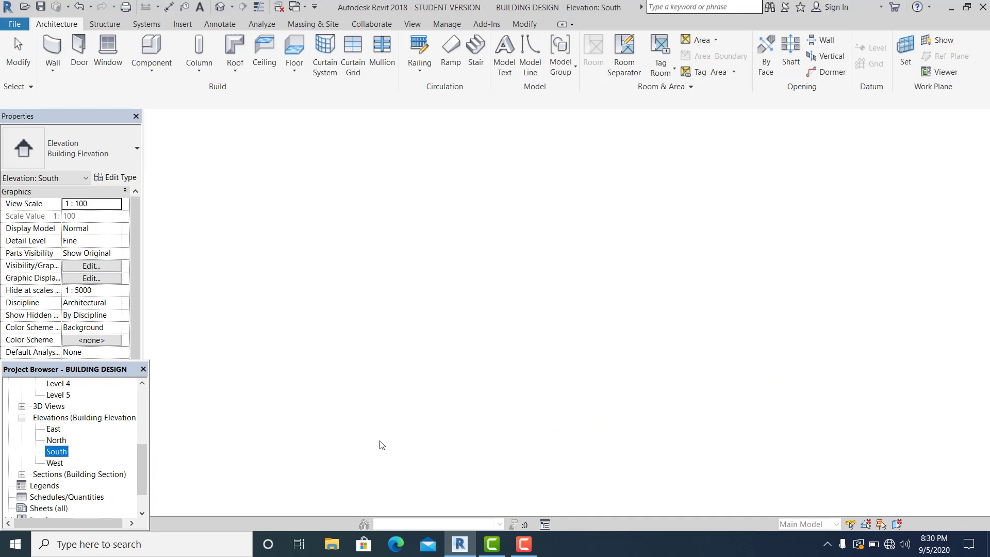
pyautogui.scroll(4, 403, 409)
pyautogui.scroll(5, 392, 408)
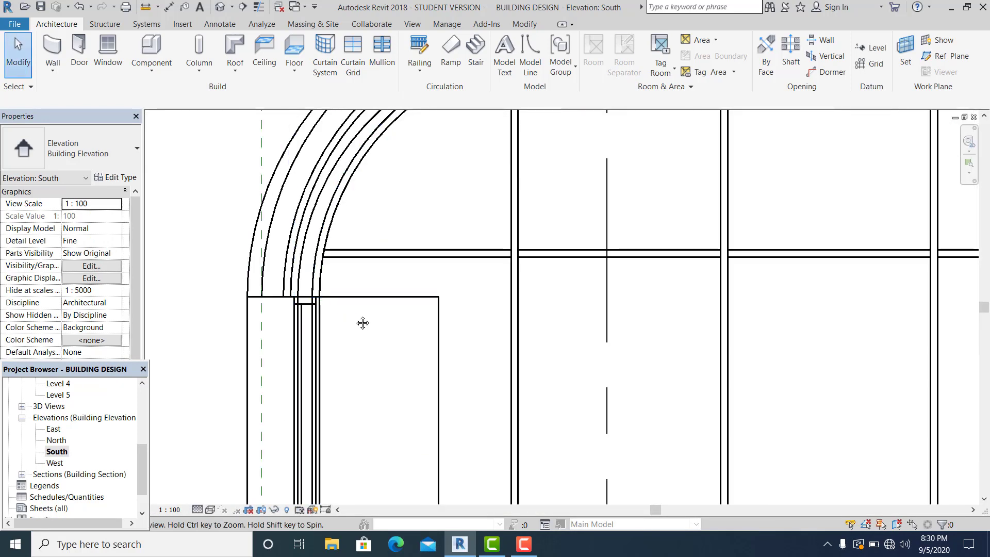
pyautogui.moveTo(360, 323); pyautogui.dragTo(467, 323, button='middle')
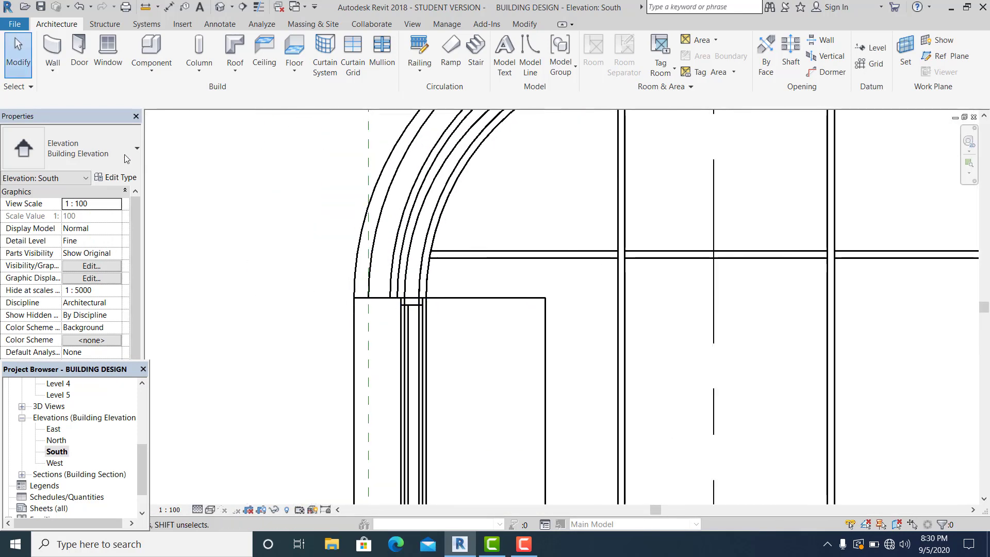
pyautogui.click(219, 9)
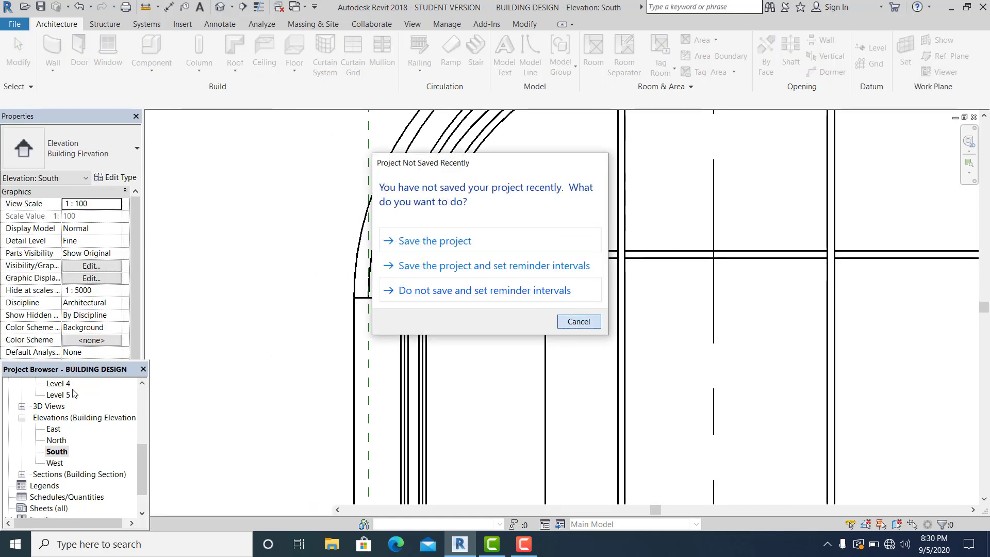
pyautogui.press('Escape')
# Step: Open the Level 1 floor plan and show the whole building outline
pyautogui.scroll(5, 75, 408)
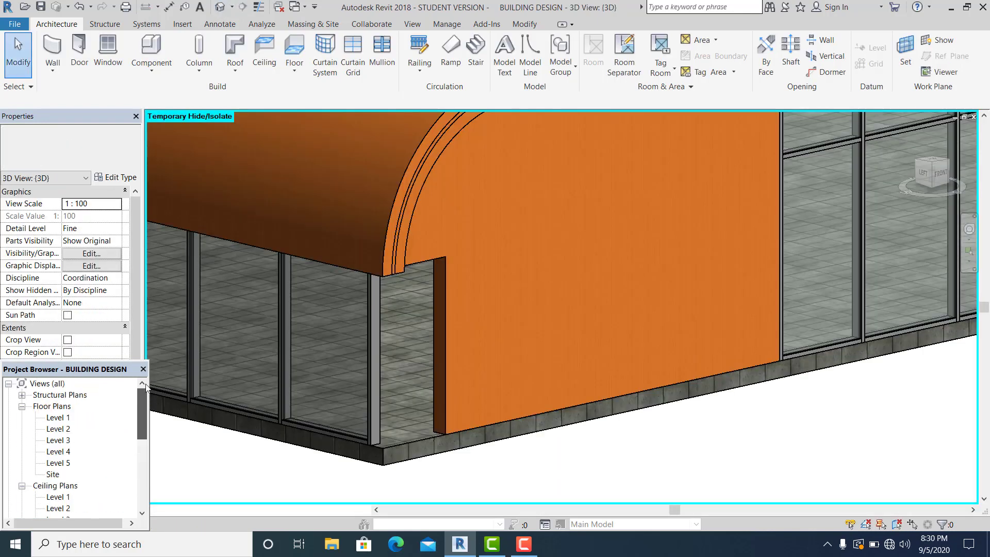
pyautogui.doubleClick(73, 417)
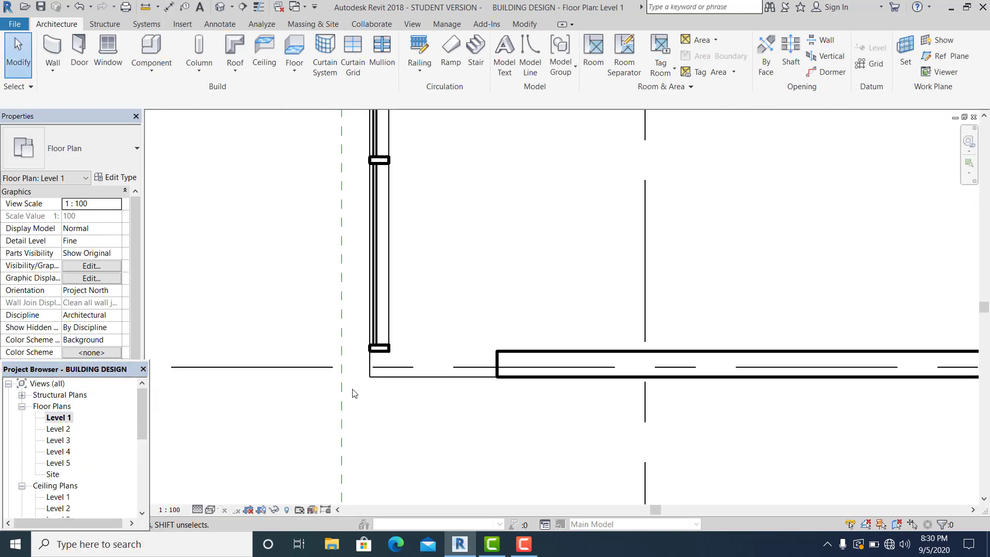
pyautogui.scroll(-5, 354, 394)
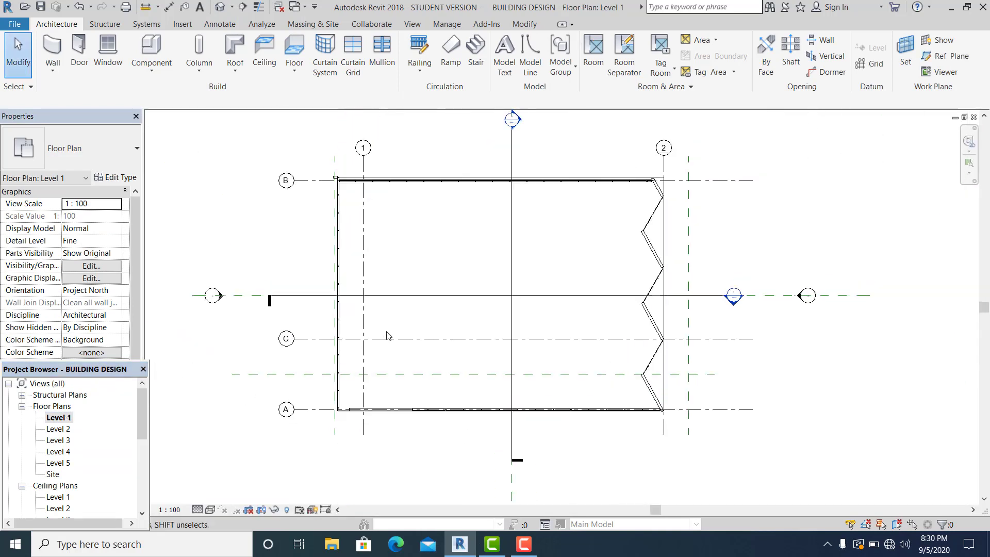
pyautogui.scroll(1, 388, 335)
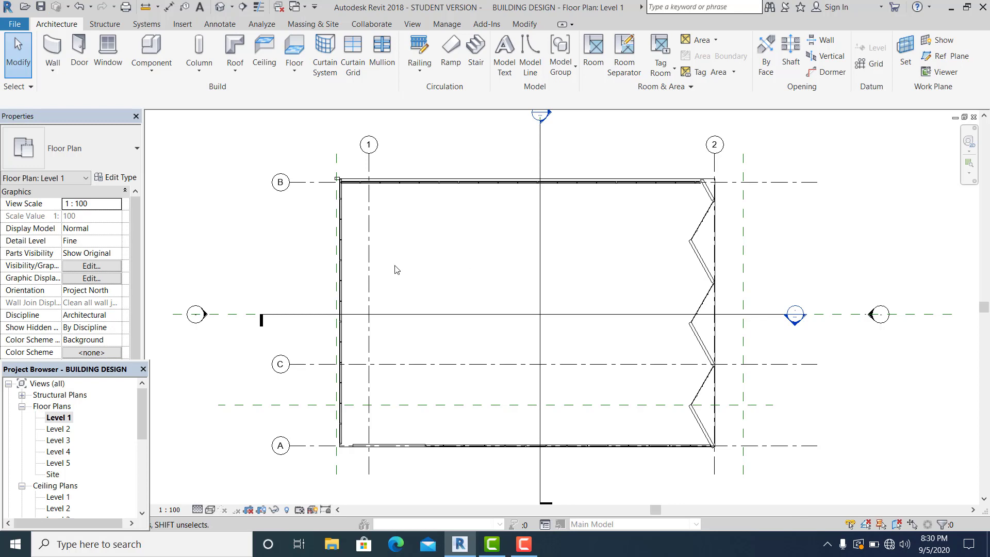
# Step: Draw a wall2 wall, 8000 high, along the inner face of the left curtain wall from the grid B corner to the grid A corner
pyautogui.scroll(3, 354, 254)
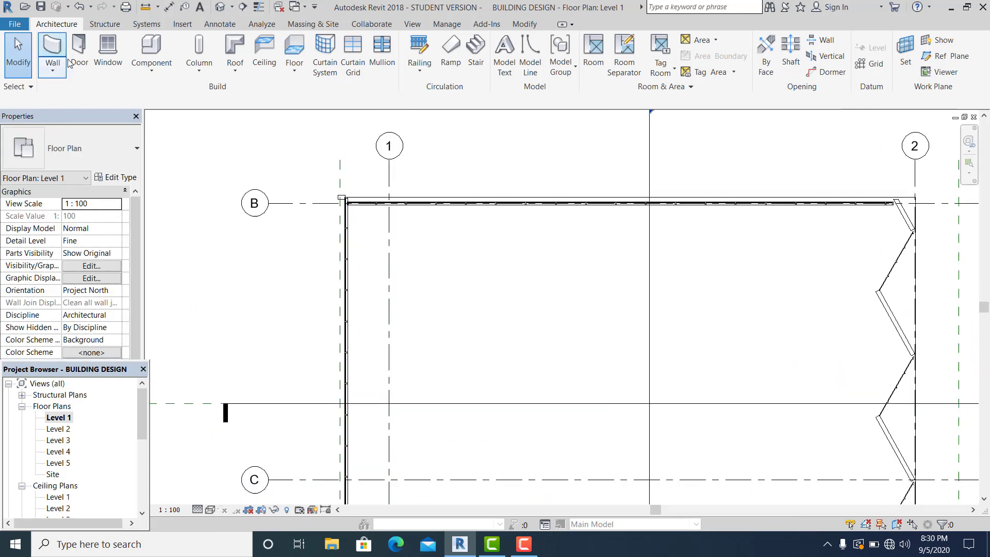
pyautogui.scroll(5, 338, 209)
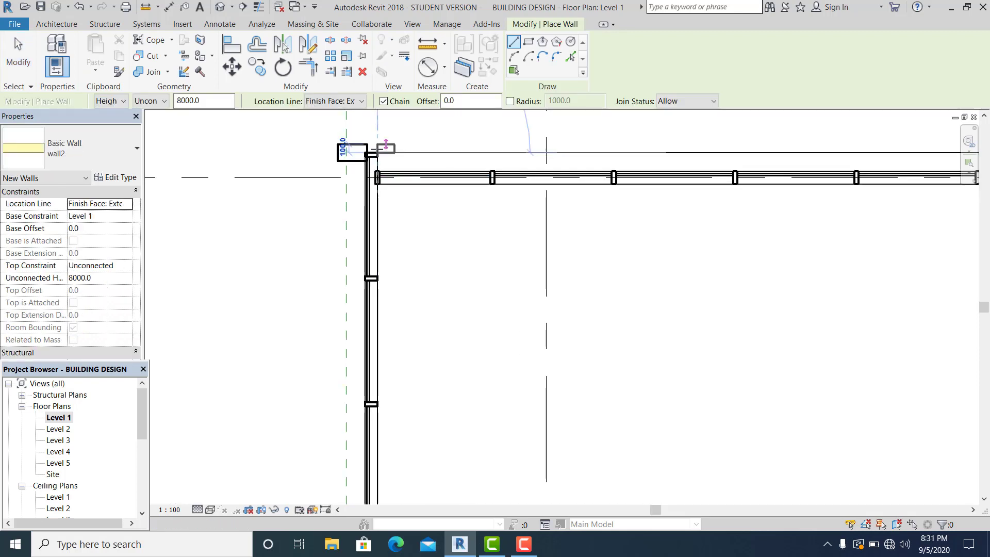
pyautogui.click(377, 152)
pyautogui.scroll(-4, 379, 336)
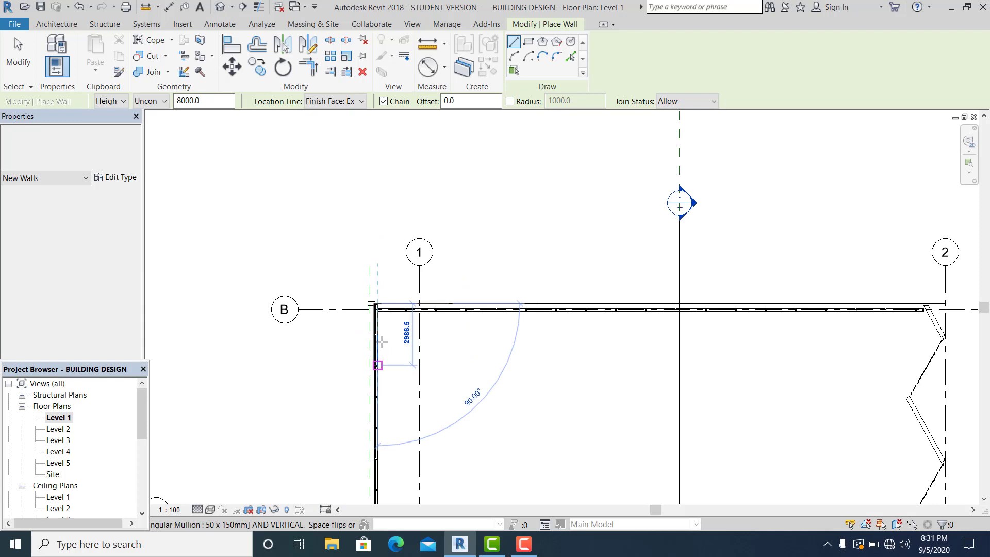
pyautogui.moveTo(378, 336); pyautogui.dragTo(397, 170, button='middle')
pyautogui.moveTo(395, 376); pyautogui.dragTo(393, 148, button='middle')
pyautogui.scroll(5, 376, 298)
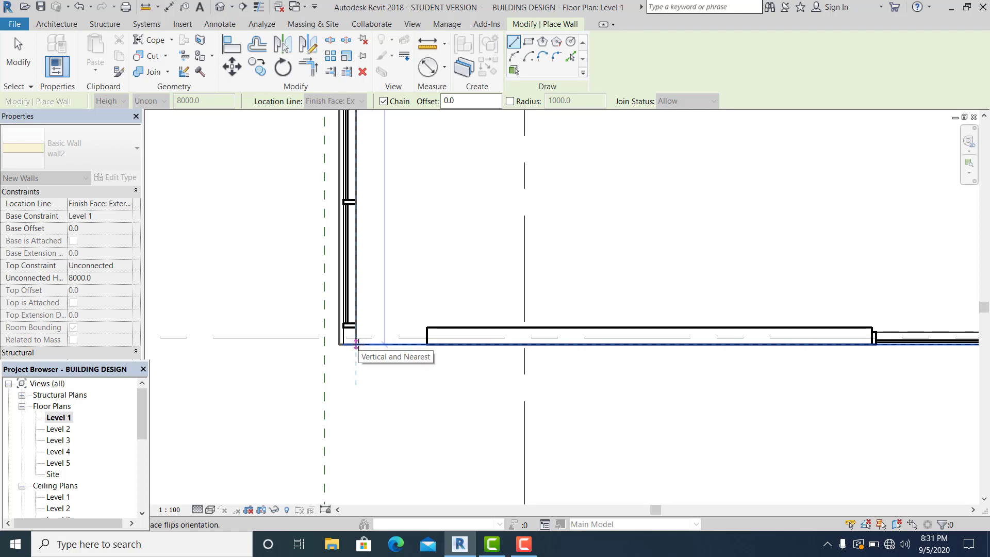
pyautogui.click(356, 344)
pyautogui.click(18, 57)
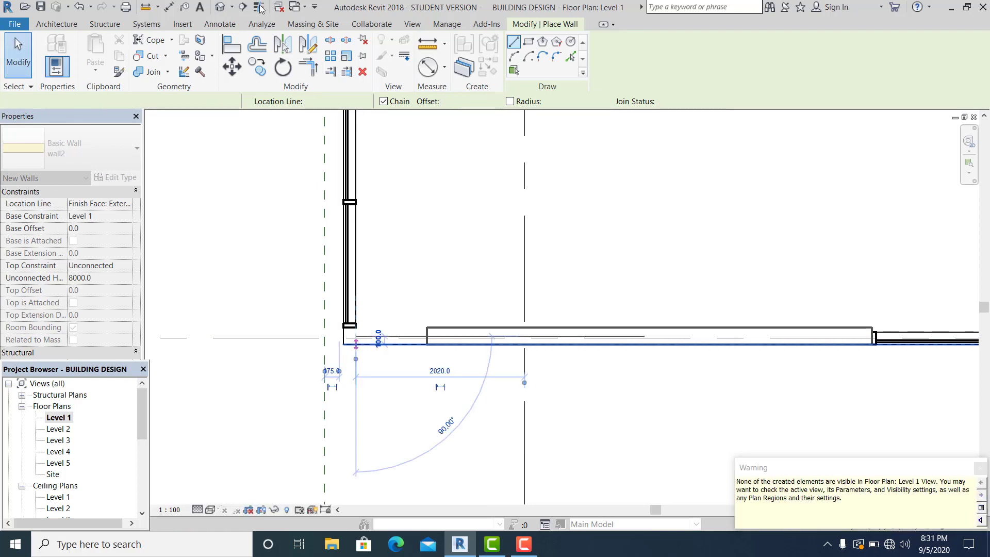
# Step: Return to the 3D view and delete the Storefront 2 curtain wall on the building's left side at ground level
pyautogui.click(220, 7)
pyautogui.scroll(-3, 406, 335)
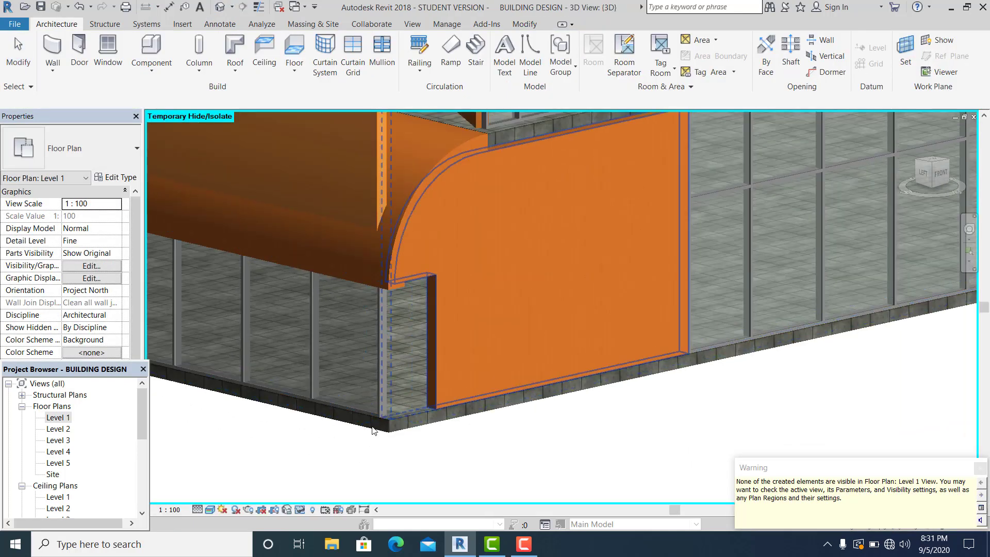
pyautogui.click(372, 394)
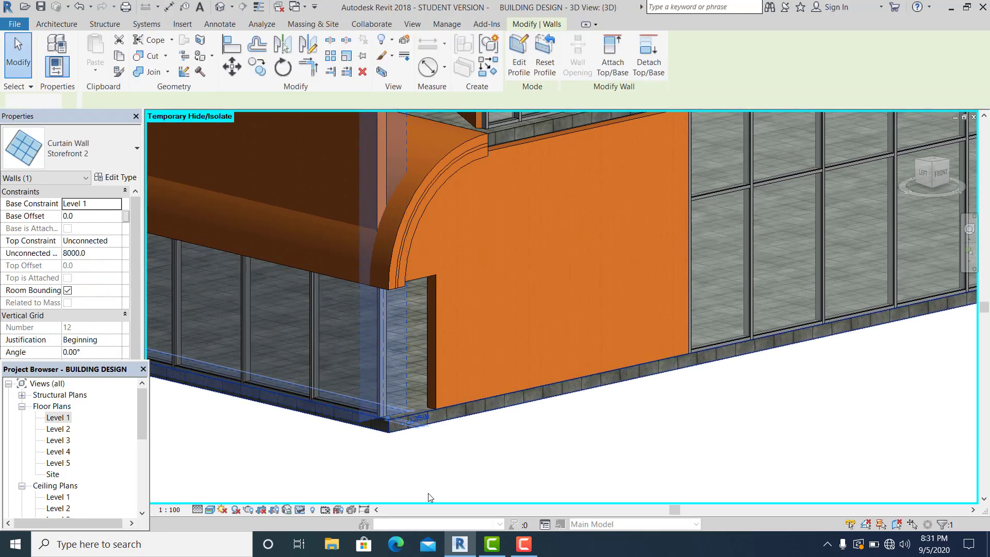
pyautogui.press('Delete')
pyautogui.scroll(-2, 431, 452)
pyautogui.moveTo(445, 450); pyautogui.dragTo(462, 426, button='middle')
pyautogui.keyDown('shift'); pyautogui.moveTo(411, 452); pyautogui.dragTo(472, 460, button='middle'); pyautogui.keyUp('shift')
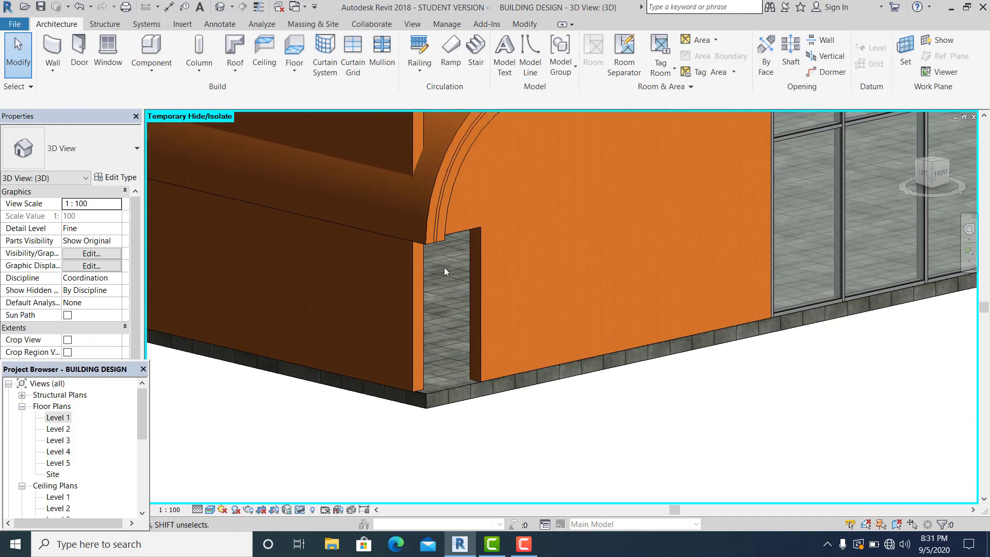
# Step: Start editing the new left wall's profile and add a line along the lower edge of the curved orange canopy
pyautogui.doubleClick(411, 308)
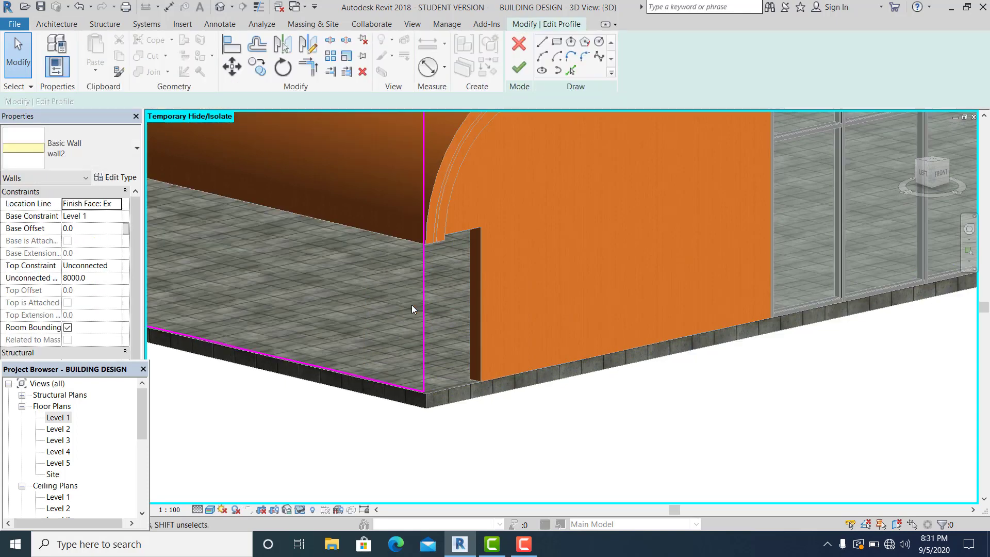
pyautogui.keyDown('shift'); pyautogui.moveTo(412, 305); pyautogui.dragTo(443, 343, button='middle'); pyautogui.keyUp('shift')
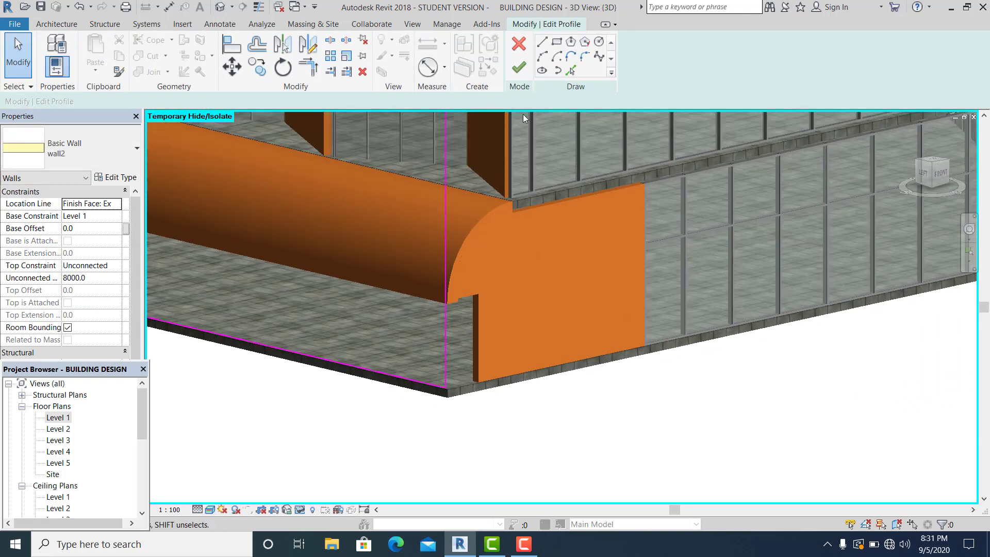
pyautogui.click(358, 283)
pyautogui.scroll(2, 393, 416)
# Step: Trim the vertical profile lines at both ends of the left wall to the line under the canopy
pyautogui.press('t')
pyautogui.press('r')
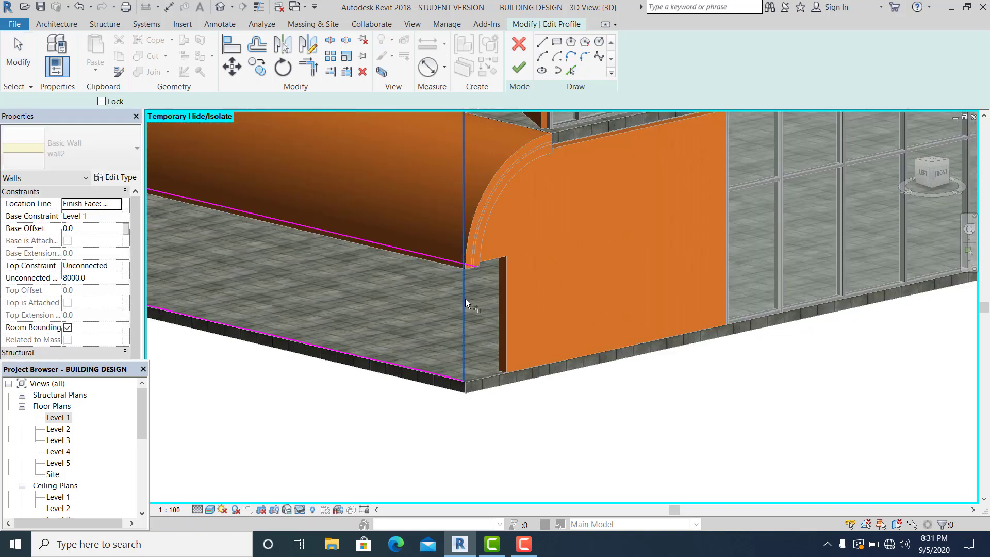
pyautogui.click(464, 299)
pyautogui.click(443, 260)
pyautogui.scroll(-4, 303, 336)
pyautogui.scroll(4, 280, 327)
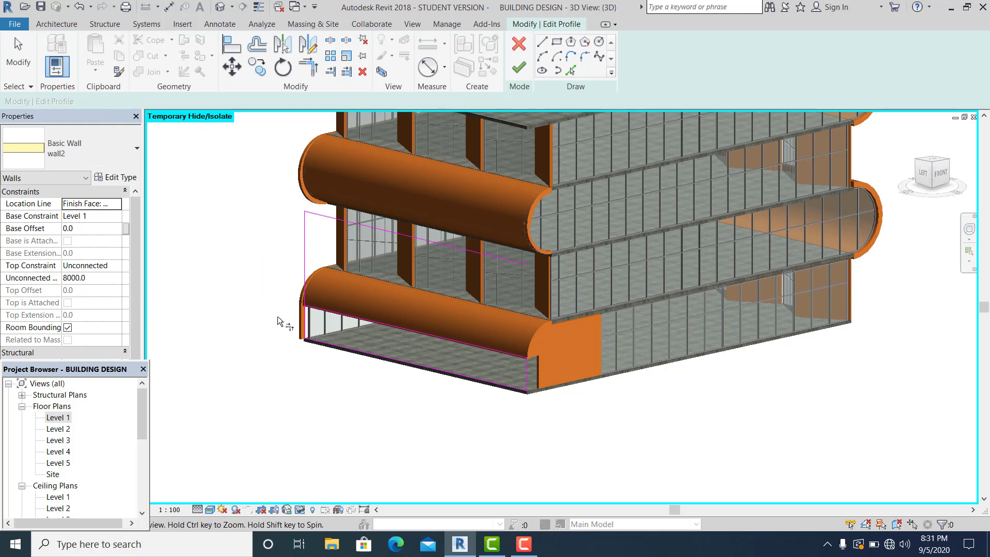
pyautogui.click(353, 305)
pyautogui.click(328, 314)
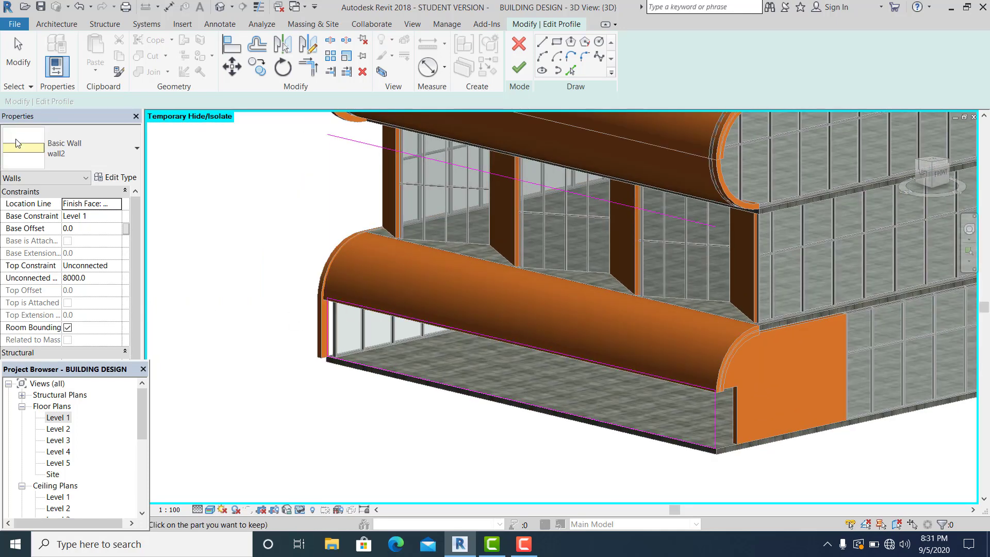
# Step: Delete the leftover original top line of the left wall's profile
pyautogui.click(18, 52)
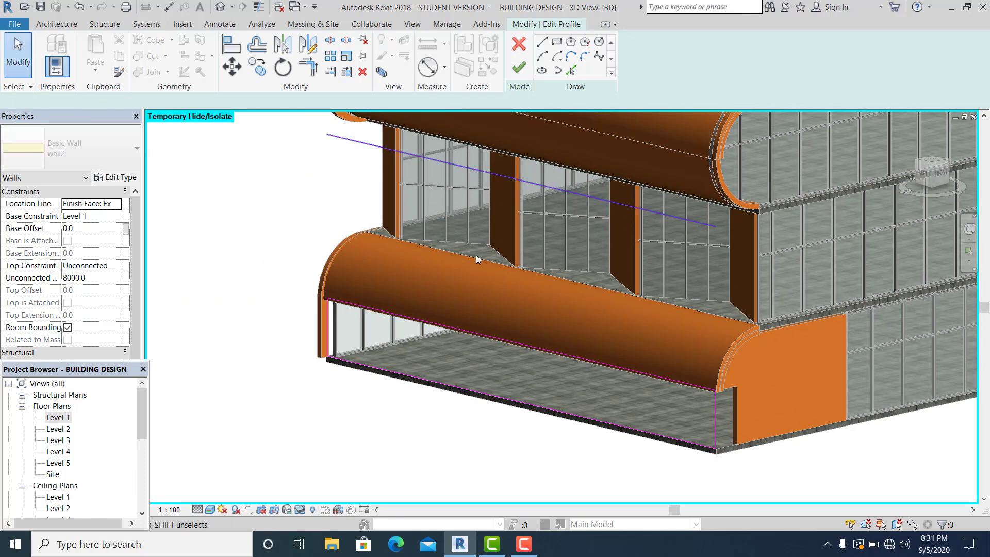
pyautogui.press('Escape')
pyautogui.moveTo(621, 404); pyautogui.dragTo(361, 351, button='middle')
pyautogui.scroll(3, 361, 350)
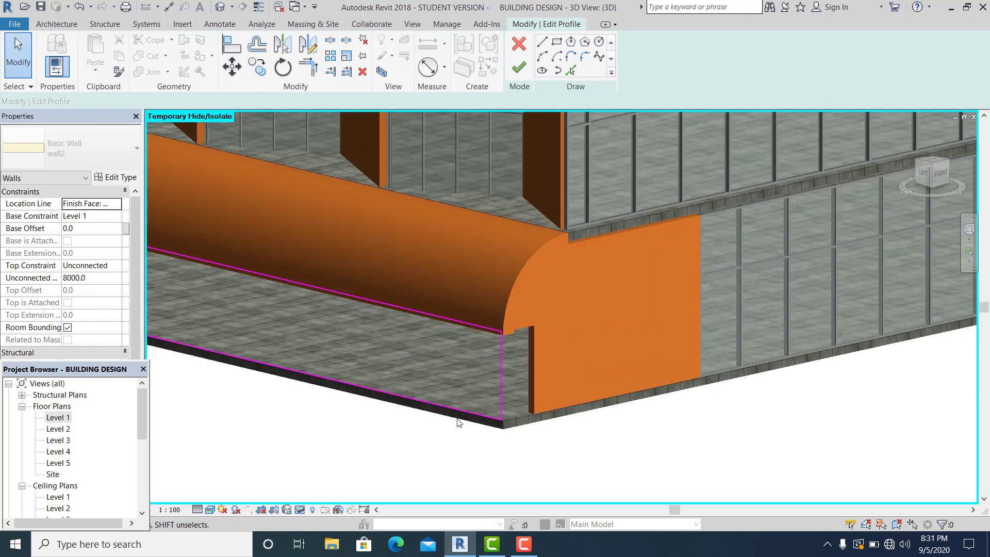
# Step: Offset a copy of the vertical profile line at the front corner inward along the left wall
pyautogui.moveTo(465, 427); pyautogui.dragTo(498, 430, button='middle')
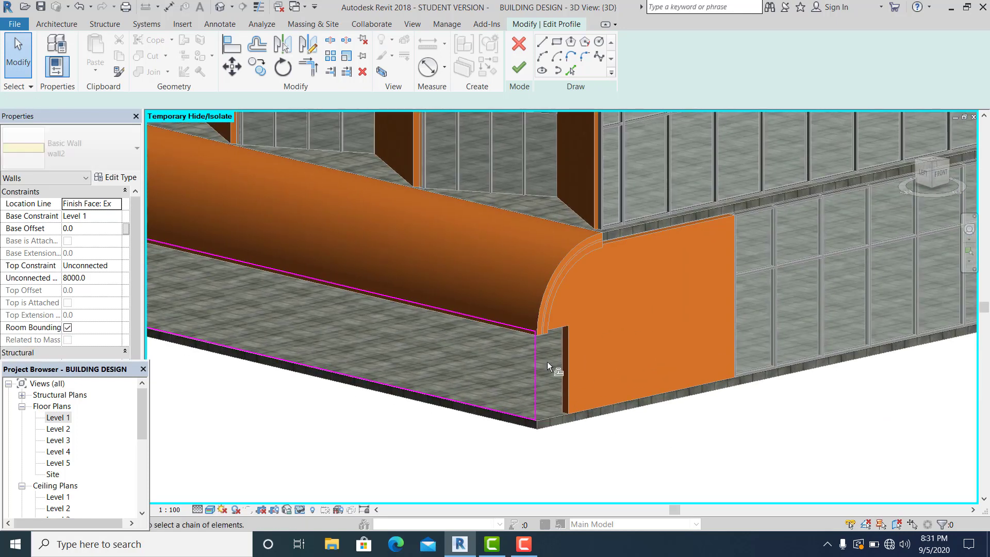
pyautogui.press('o')
pyautogui.press('f')
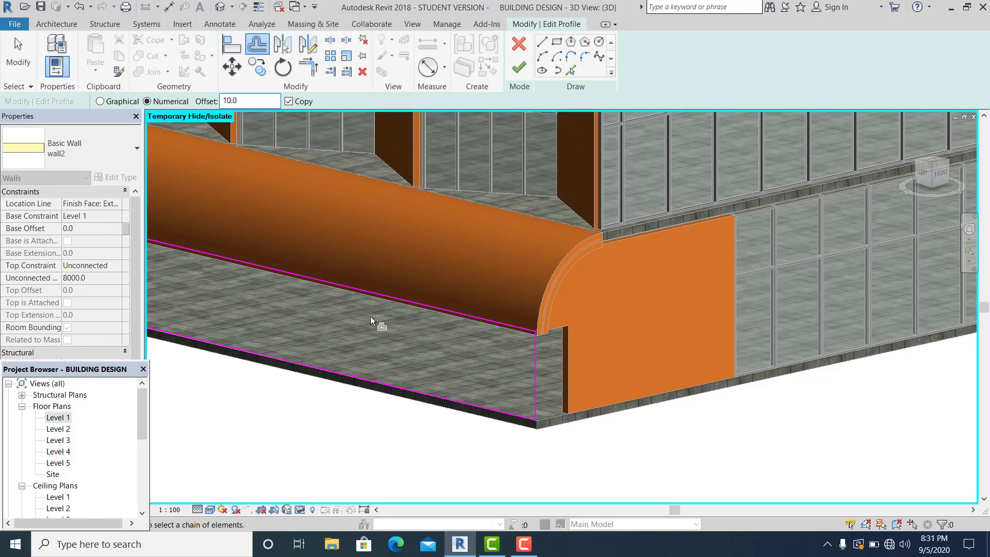
pyautogui.click(525, 373)
pyautogui.press('Escape')
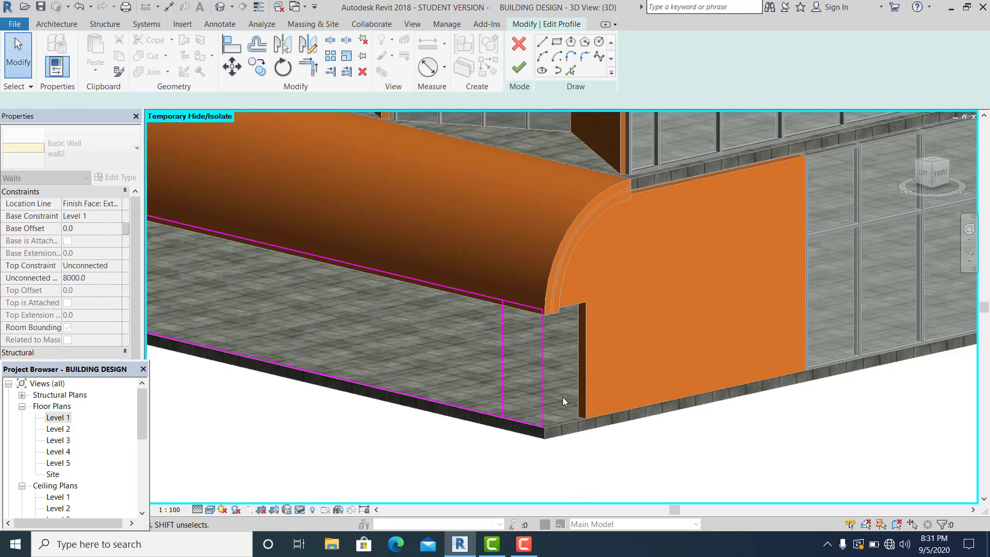
# Step: Delete the left wall's original vertical end line at the corner and trim the upper and lower profile lines to the offset line
pyautogui.click(543, 351)
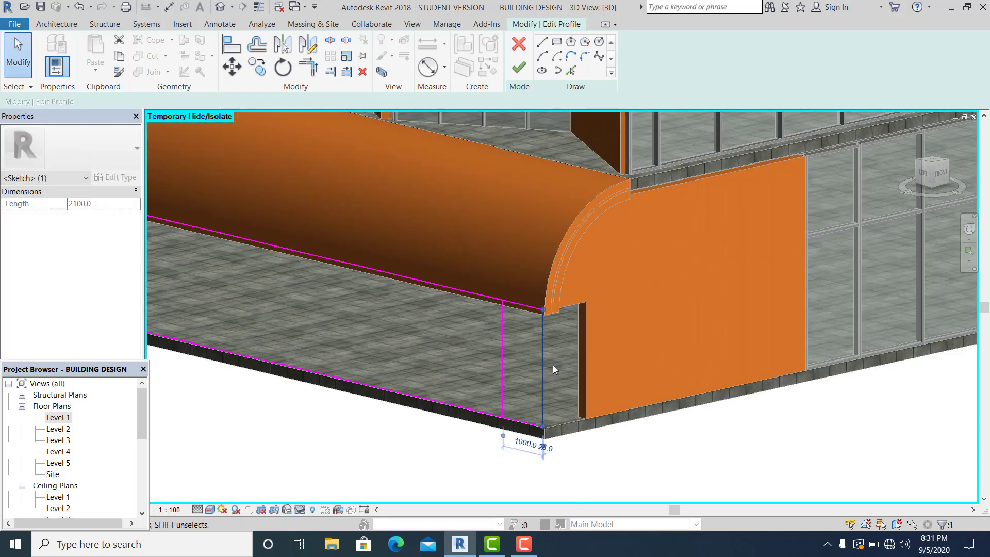
pyautogui.press('Delete')
pyautogui.scroll(2, 567, 454)
pyautogui.press('t')
pyautogui.press('r')
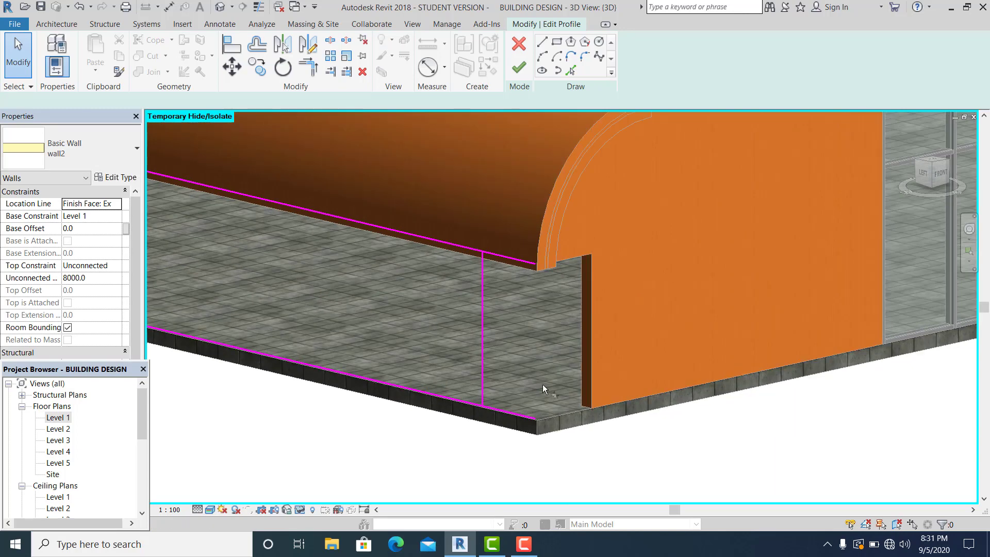
pyautogui.click(484, 272)
pyautogui.click(475, 250)
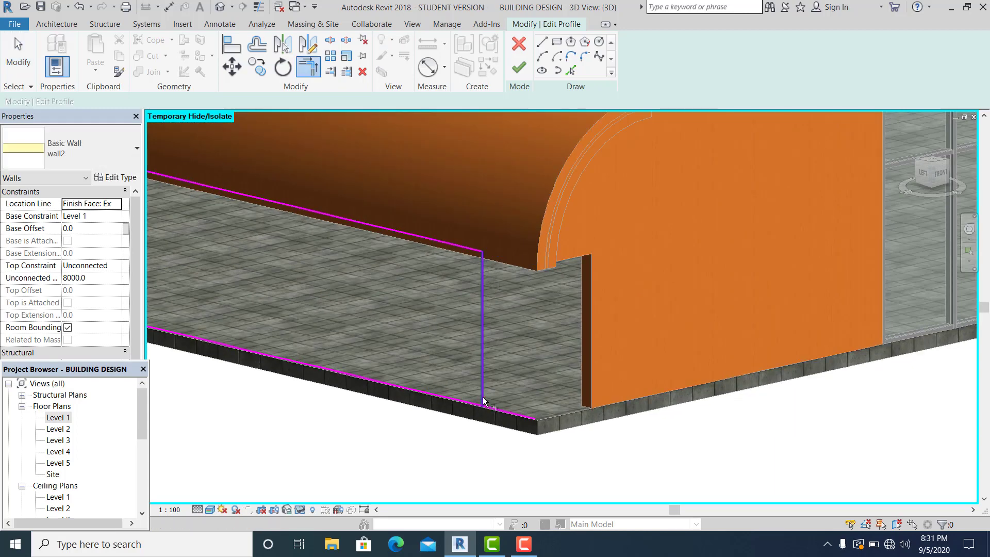
pyautogui.click(481, 392)
pyautogui.click(26, 53)
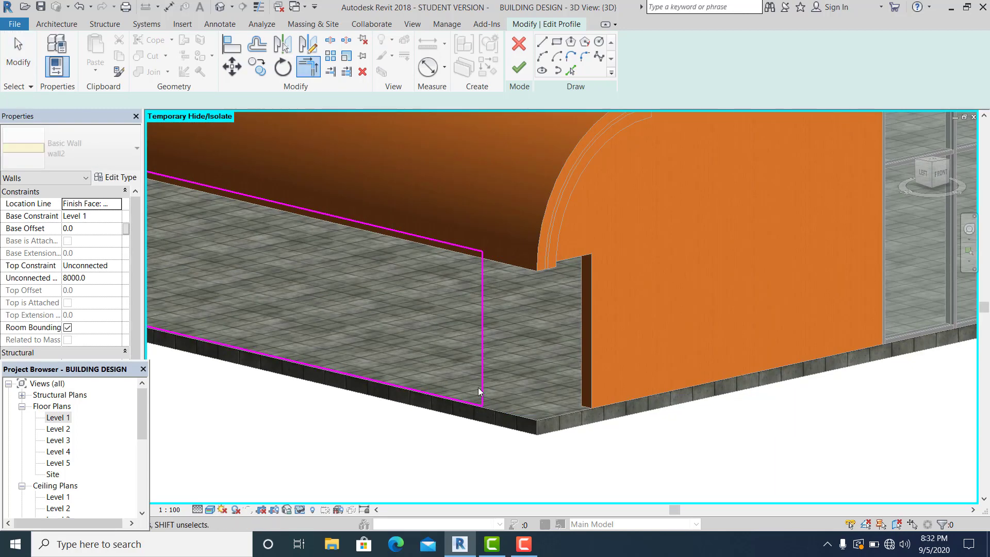
# Step: Finish the left wall's profile edit and examine the opening left at the front corner
pyautogui.click(519, 67)
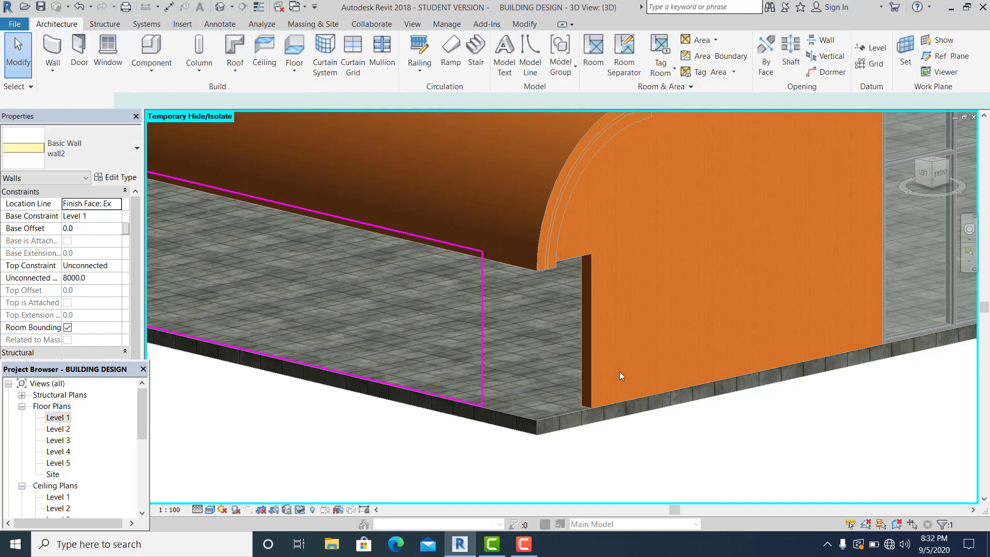
pyautogui.click(660, 452)
pyautogui.moveTo(662, 453); pyautogui.dragTo(632, 443, button='middle')
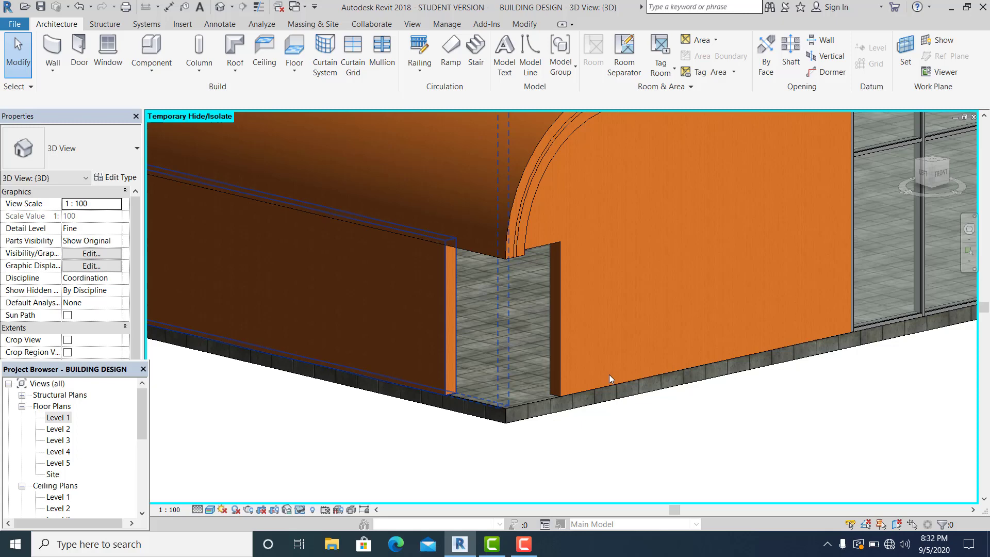
pyautogui.scroll(2, 506, 397)
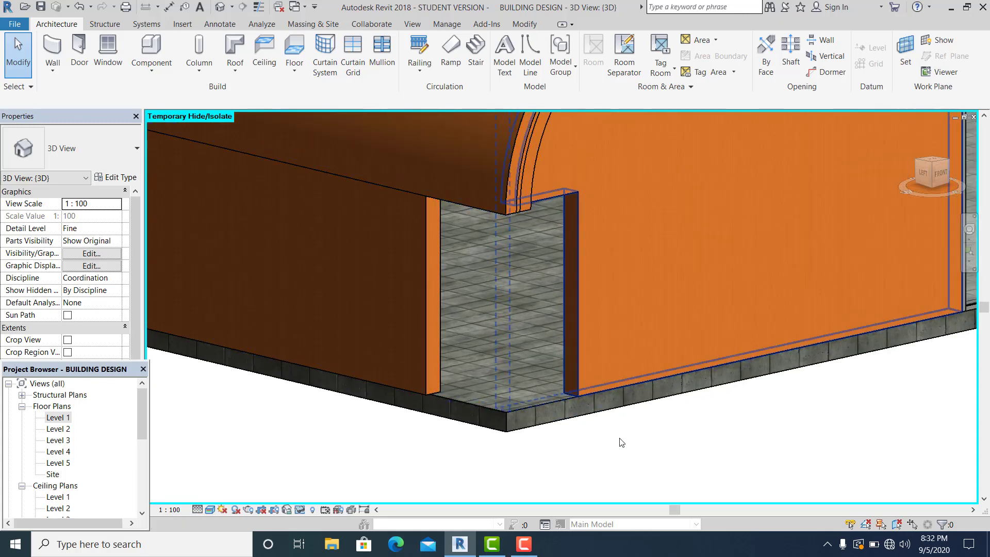
pyautogui.scroll(2, 624, 467)
pyautogui.scroll(-4, 611, 464)
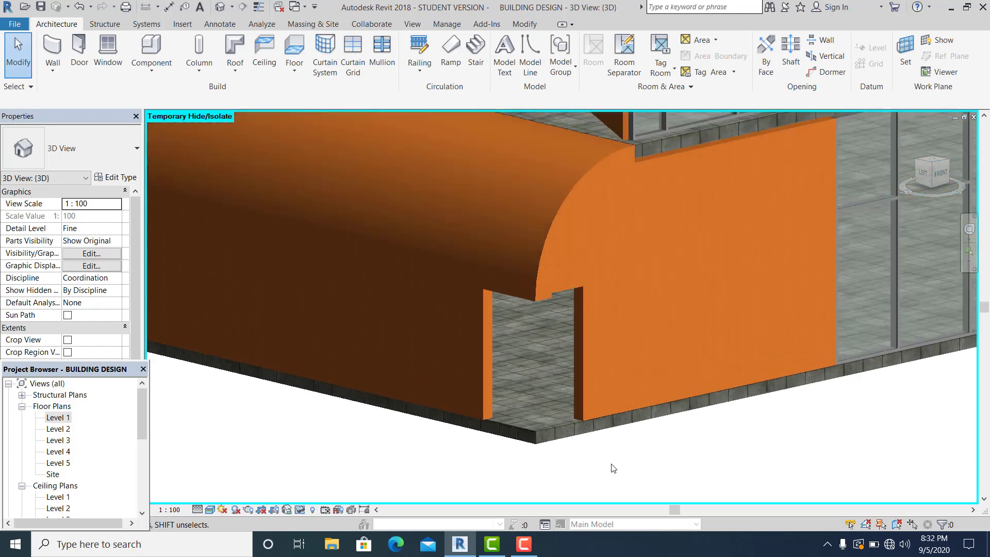
pyautogui.moveTo(611, 465); pyautogui.dragTo(611, 473, button='middle')
pyautogui.scroll(1, 605, 470)
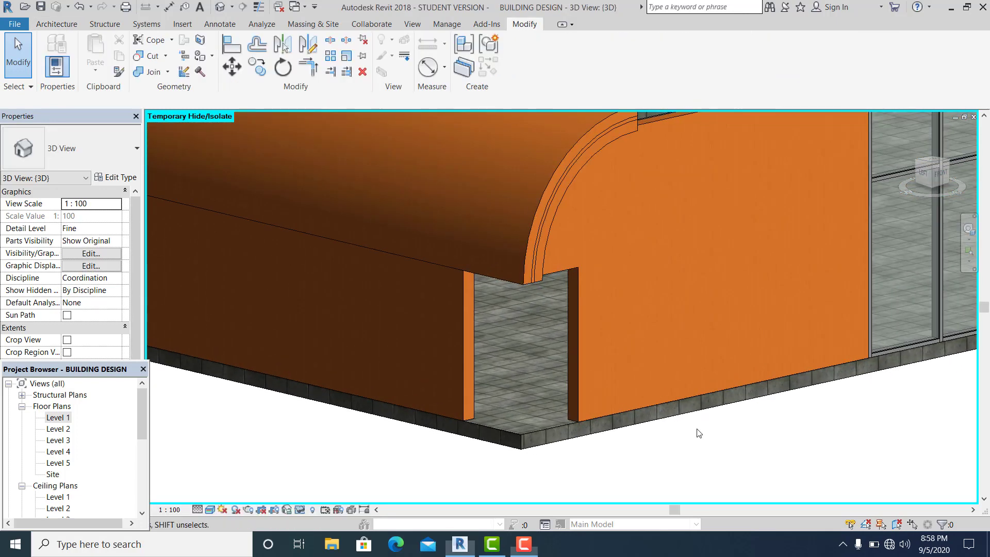
# Step: Temporarily hide the two curved canopy walls above the corner opening and display the 3D view in wireframe
pyautogui.click(509, 281)
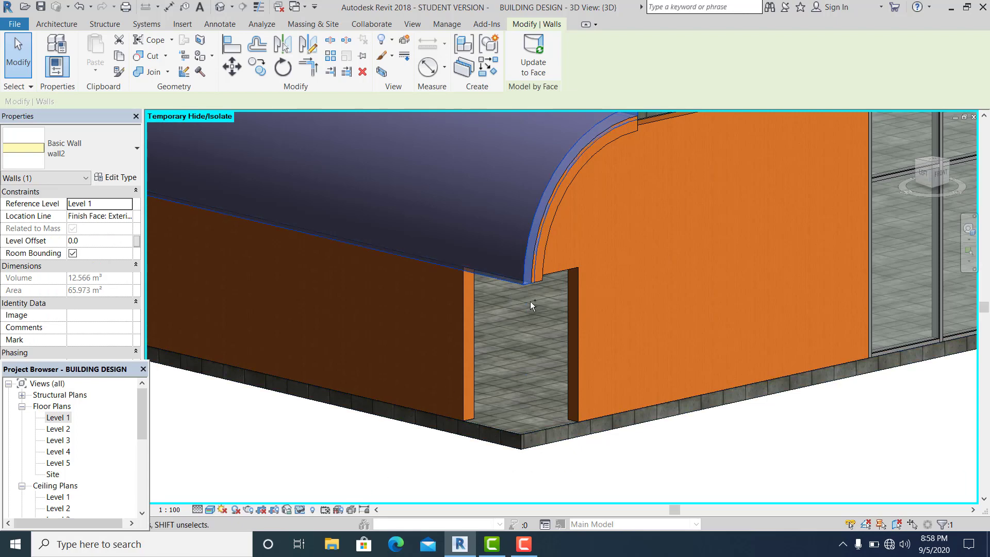
pyautogui.keyDown('ctrl'); pyautogui.click(540, 280); pyautogui.keyUp('ctrl')
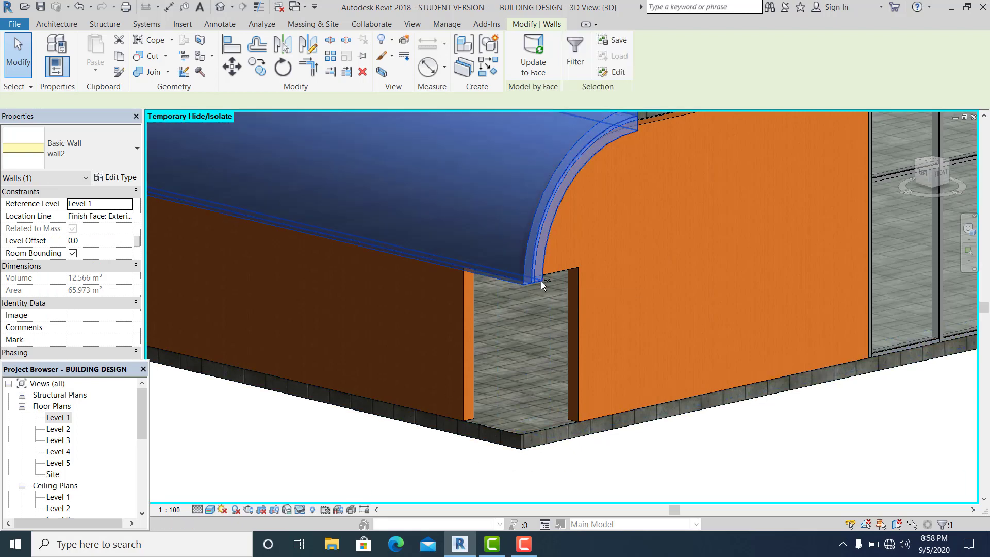
pyautogui.keyDown('ctrl'); pyautogui.click(541, 280); pyautogui.keyUp('ctrl')
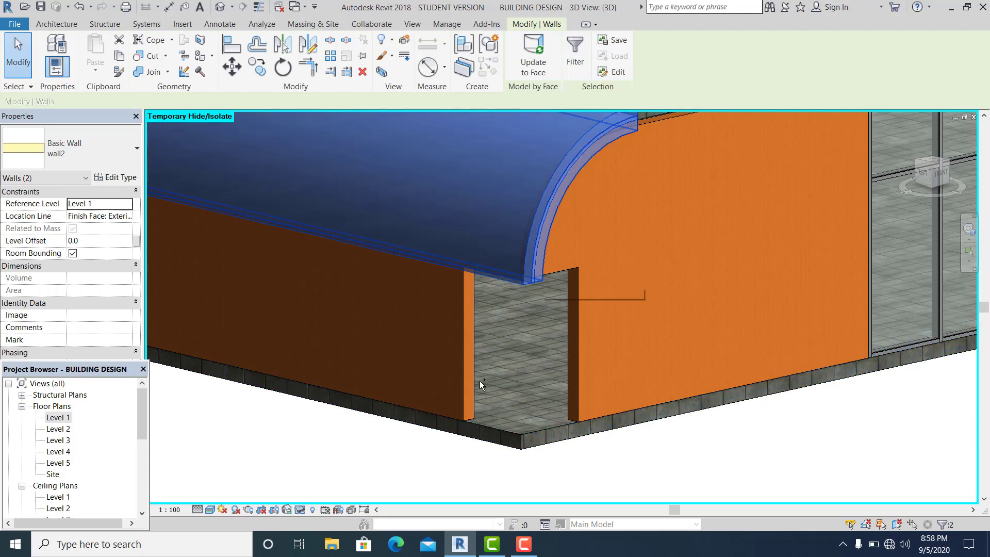
pyautogui.click(300, 510)
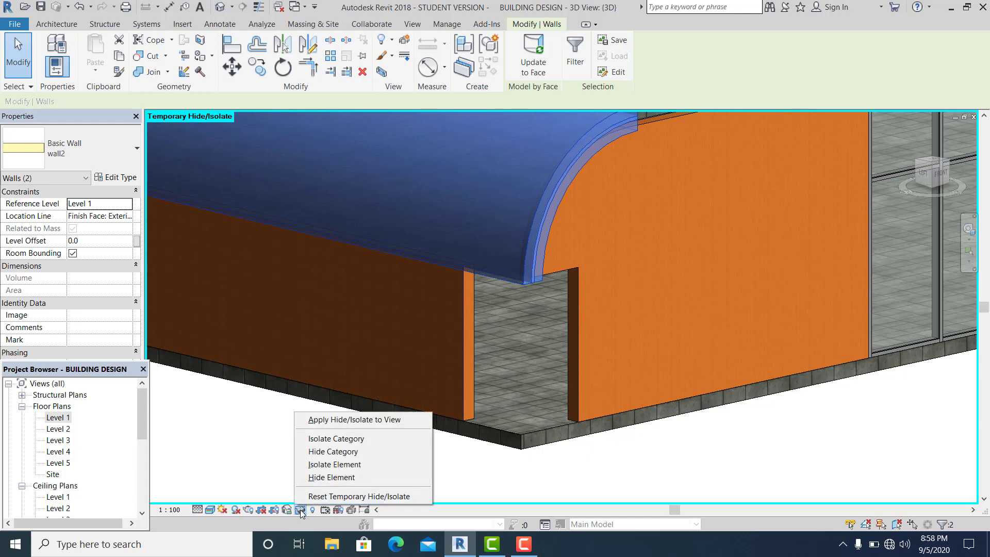
pyautogui.click(339, 478)
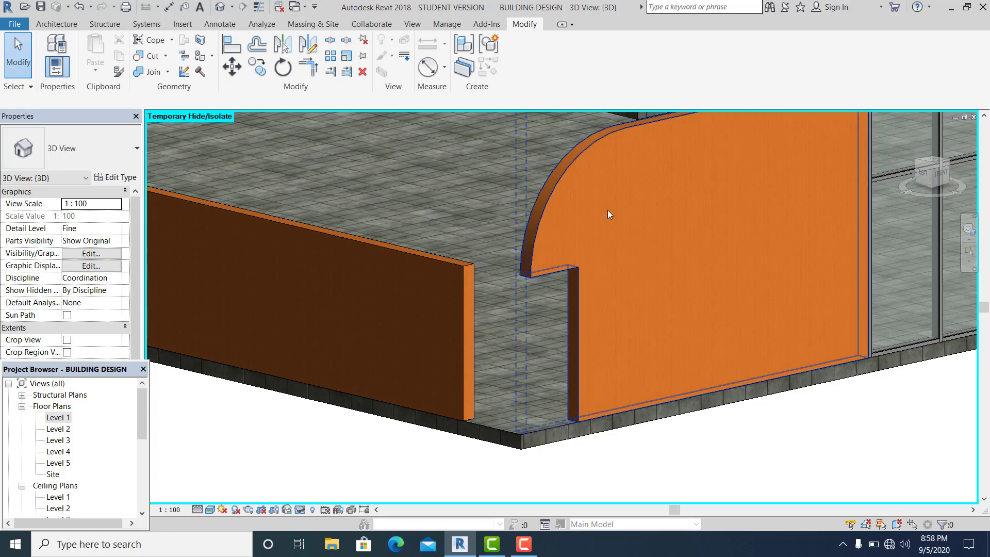
pyautogui.click(209, 510)
pyautogui.click(242, 433)
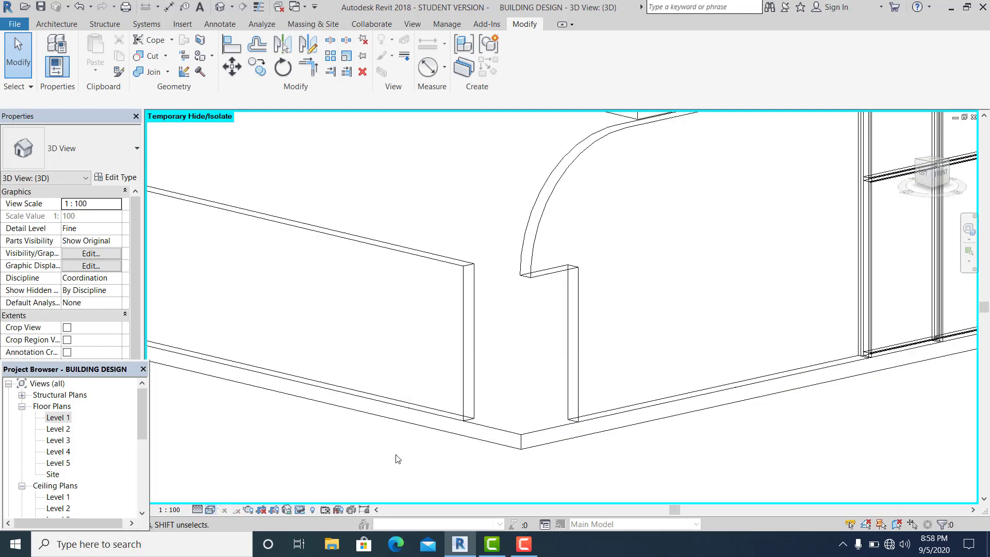
# Step: Start an in-place model in the Doors category, named Doors 1
pyautogui.click(70, 25)
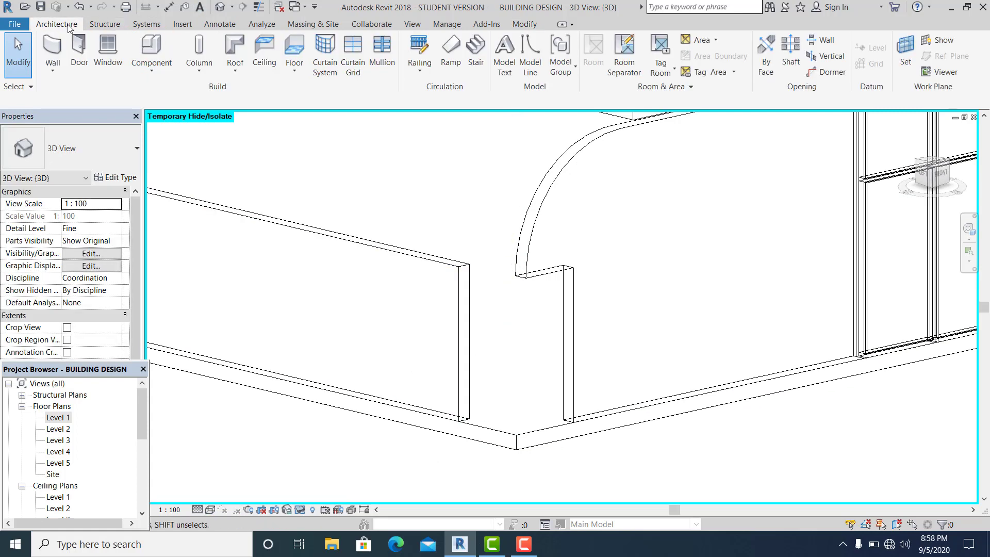
pyautogui.click(157, 67)
pyautogui.click(161, 124)
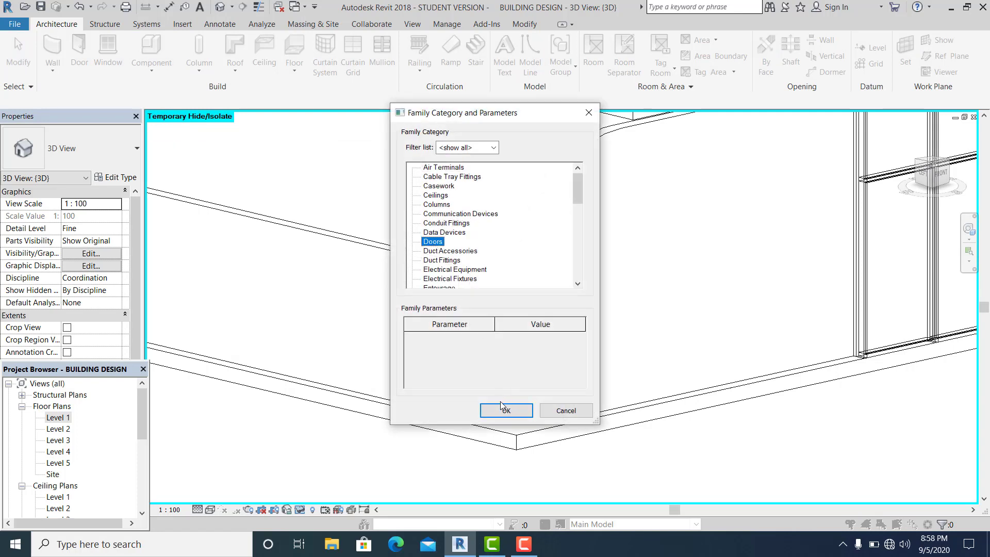
pyautogui.click(502, 408)
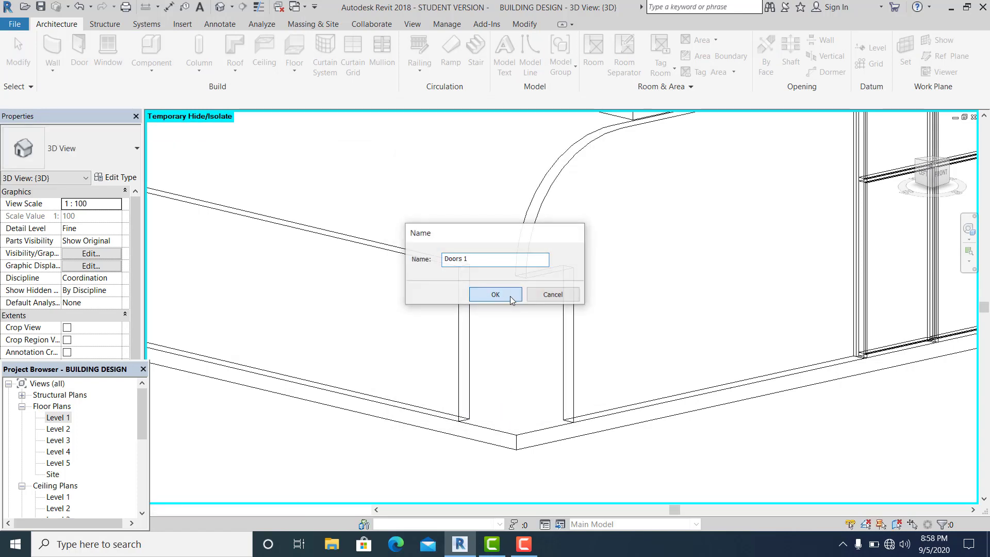
pyautogui.click(509, 296)
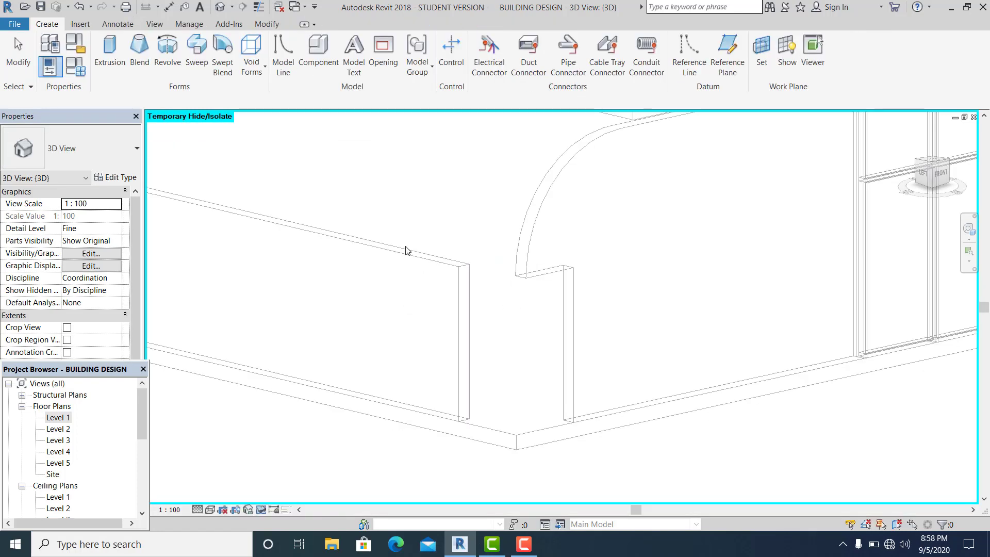
# Step: Start a sweep and pick its path along both vertical opening edges, the front wall's notch edge and the left wall's upper edge
pyautogui.click(201, 64)
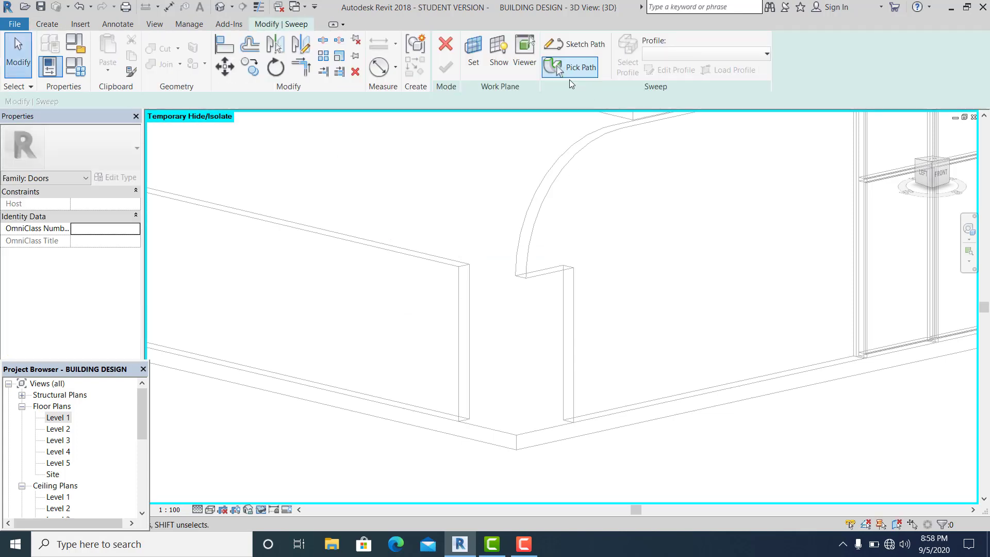
pyautogui.click(566, 66)
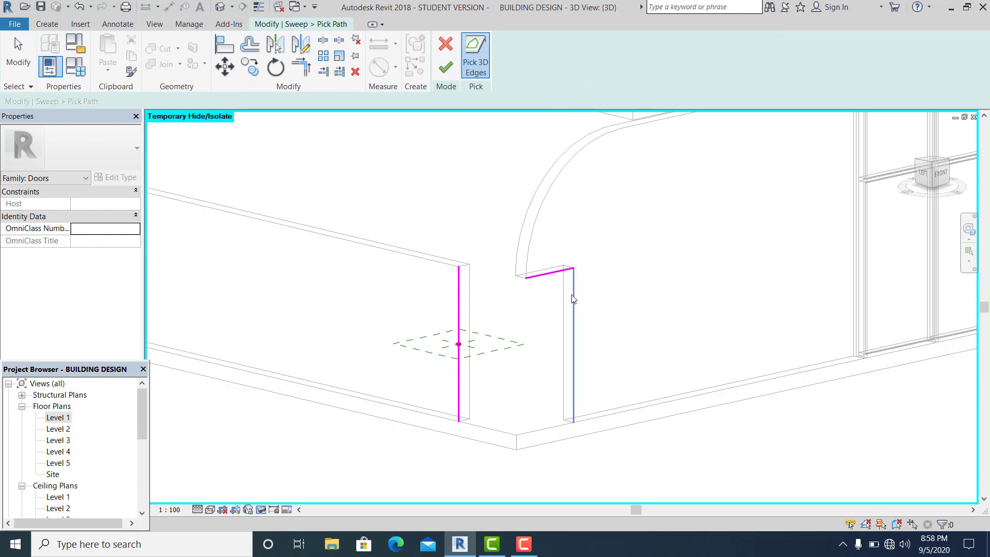
pyautogui.click(14, 55)
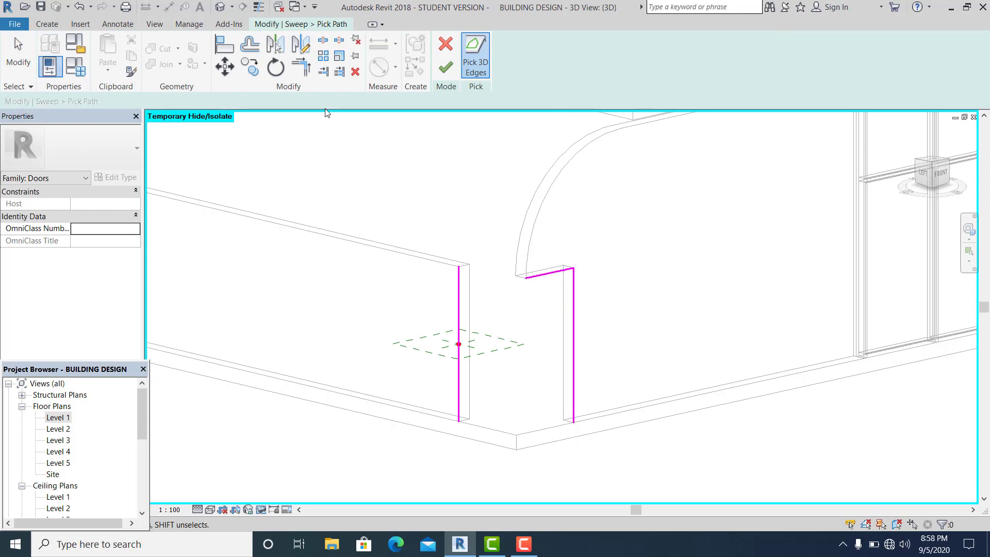
pyautogui.click(466, 66)
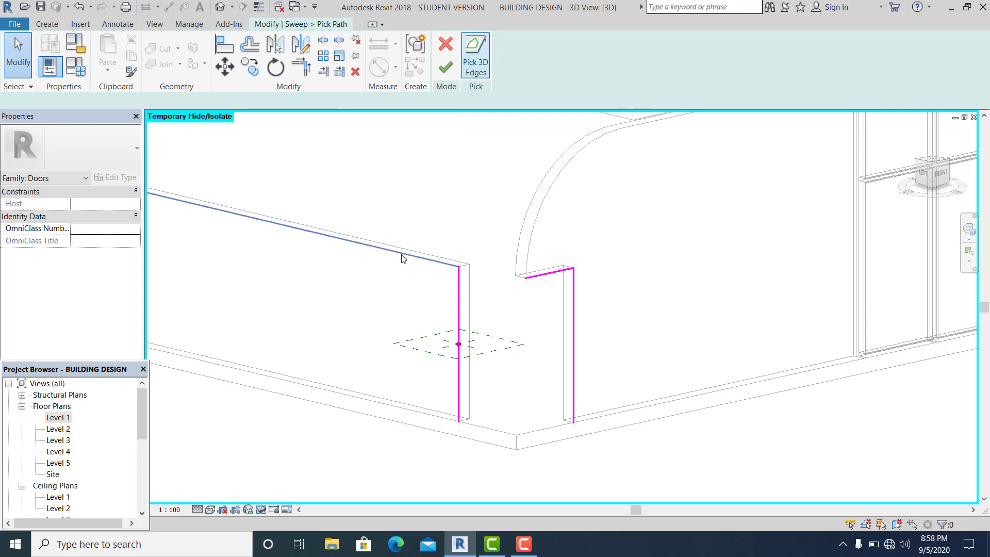
pyautogui.click(19, 56)
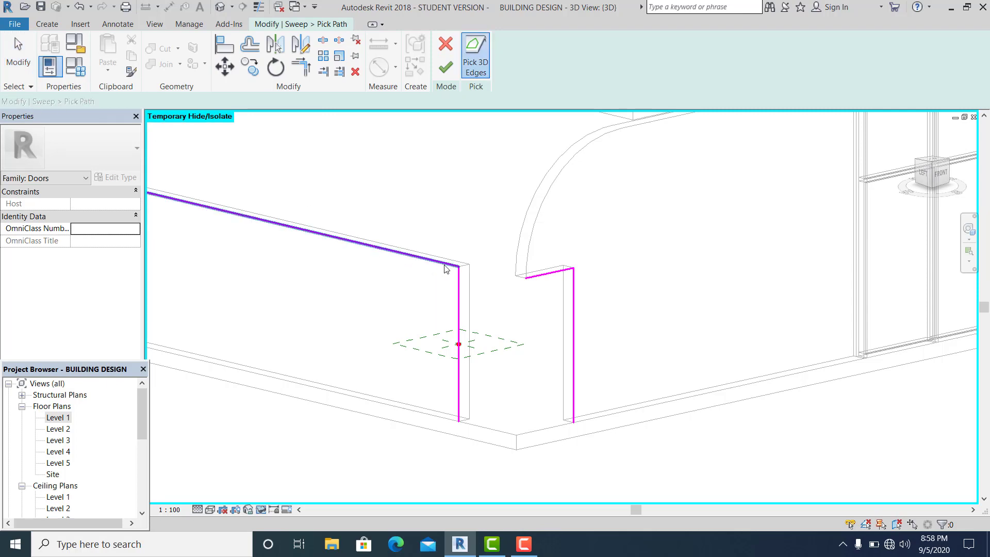
# Step: Move the far endpoint of the path line on the left wall's upper edge so the line extends past the front corner instead
pyautogui.scroll(3, 457, 273)
pyautogui.moveTo(478, 312); pyautogui.dragTo(466, 305, button='middle')
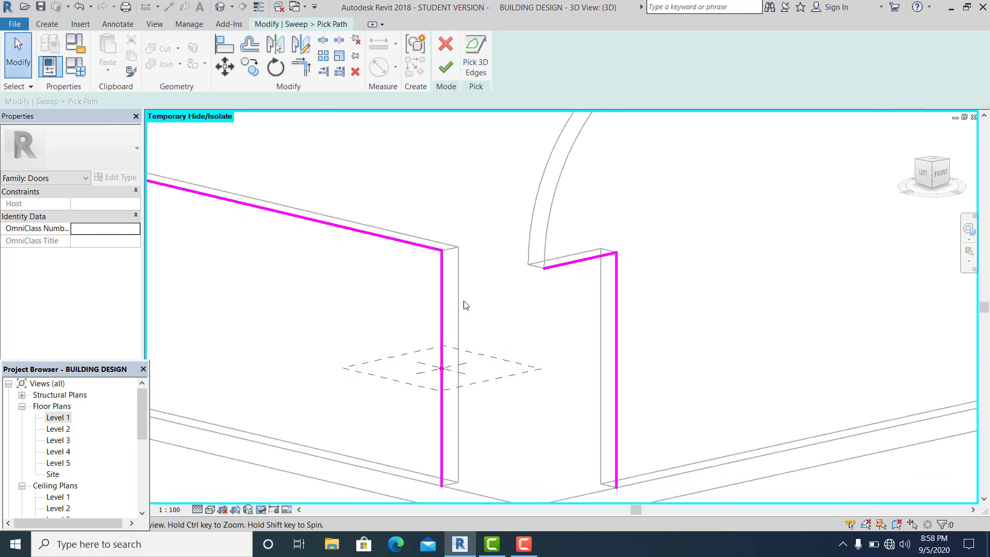
pyautogui.moveTo(398, 305); pyautogui.dragTo(417, 306, button='middle')
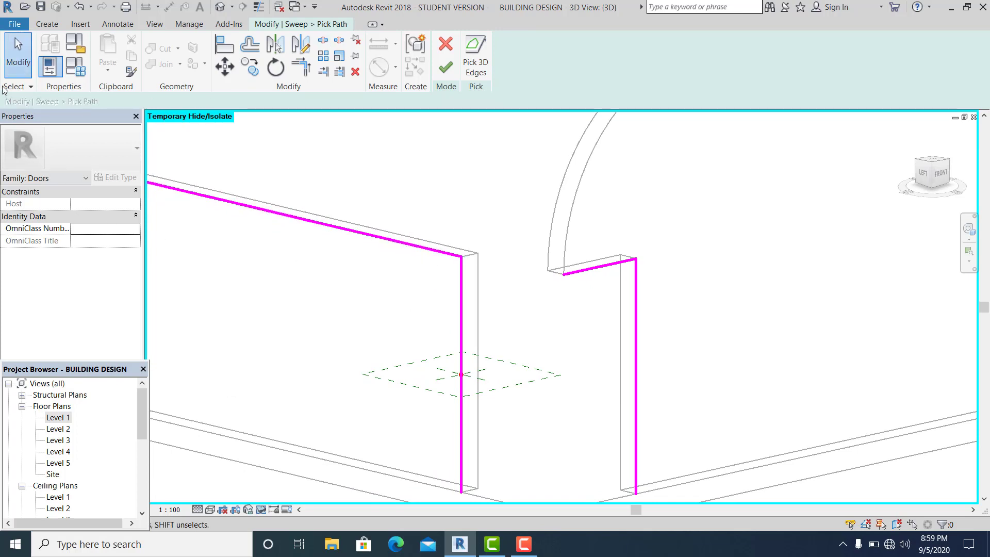
pyautogui.scroll(-5, 573, 262)
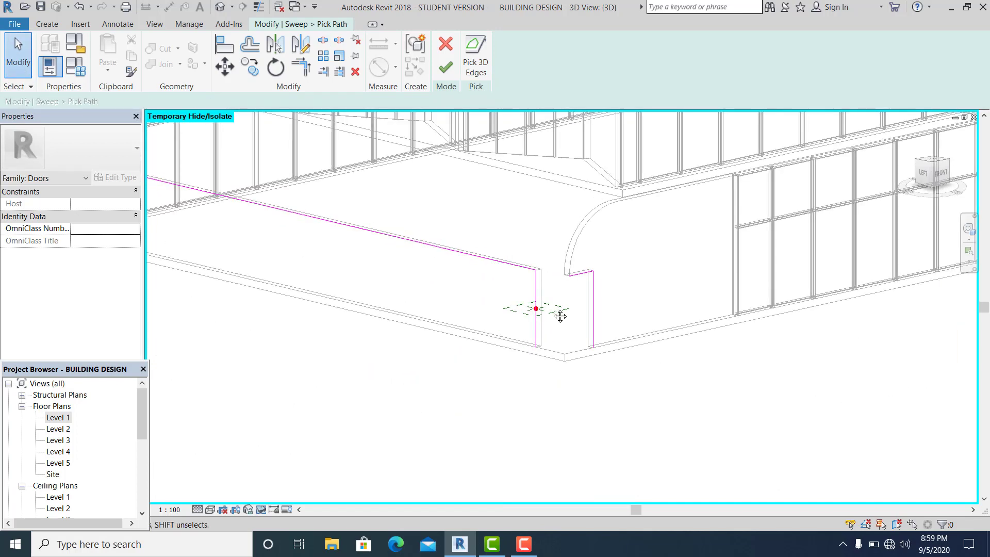
pyautogui.click(408, 256)
pyautogui.scroll(2, 522, 314)
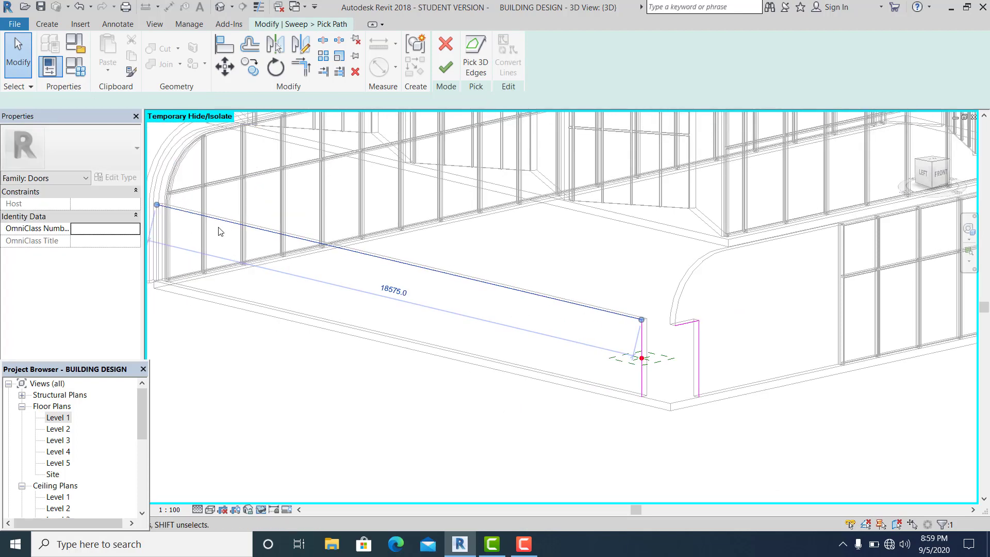
pyautogui.click(161, 206)
pyautogui.moveTo(643, 305); pyautogui.dragTo(766, 345)
pyautogui.click(725, 367)
pyautogui.scroll(5, 679, 343)
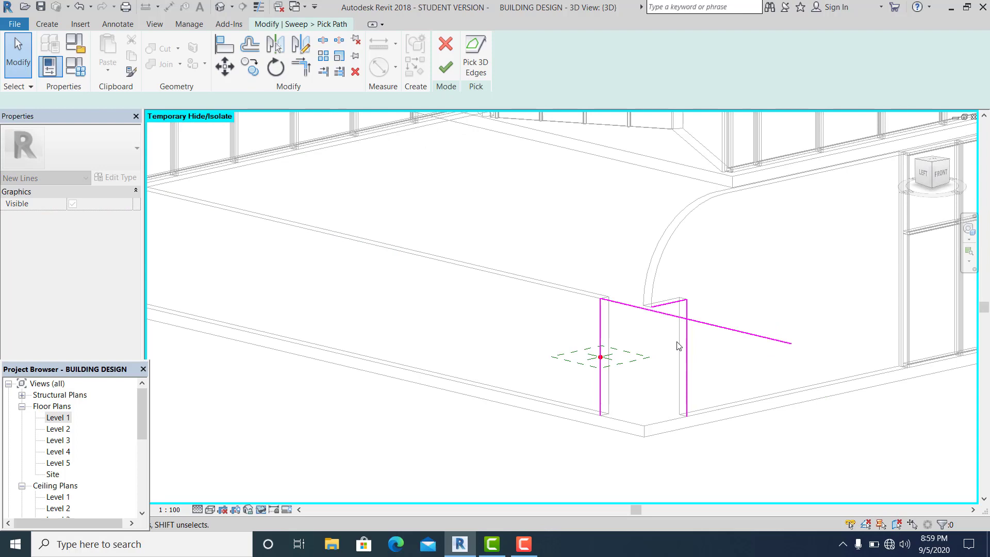
# Step: Trim the two upper path lines to each other so they meet at the building's front corner
pyautogui.press('t')
pyautogui.press('r')
pyautogui.click(617, 242)
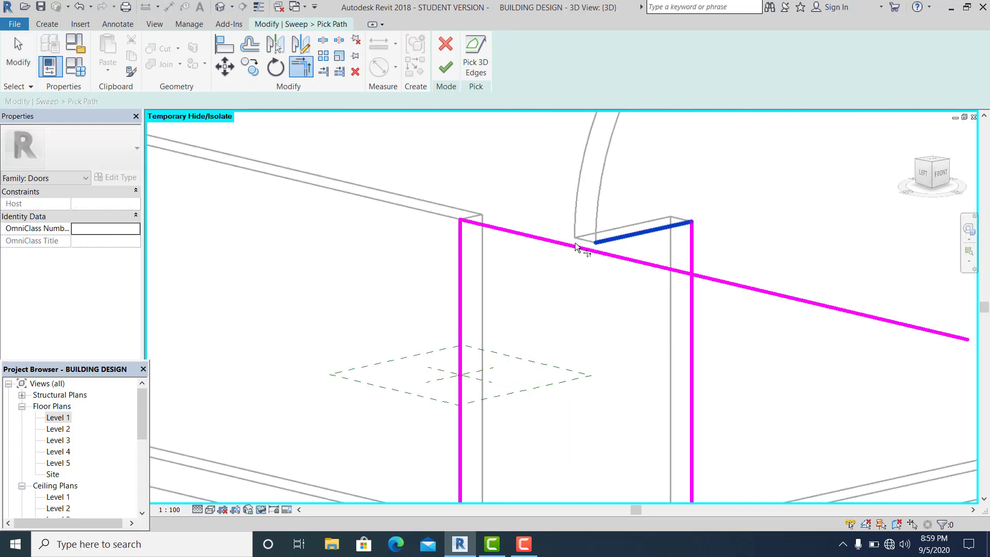
pyautogui.click(565, 244)
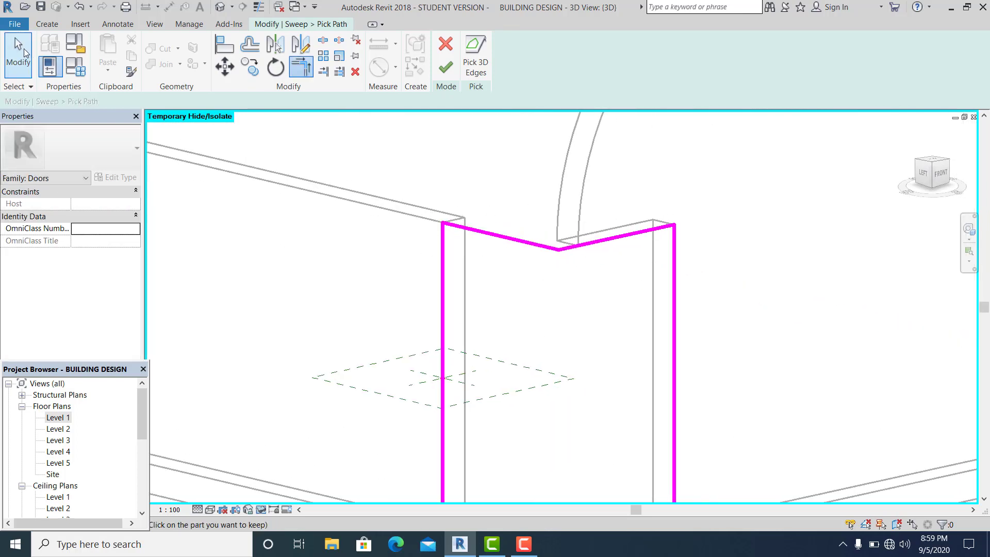
pyautogui.scroll(2, 474, 327)
pyautogui.press('Escape')
pyautogui.moveTo(485, 406); pyautogui.dragTo(475, 399, button='middle')
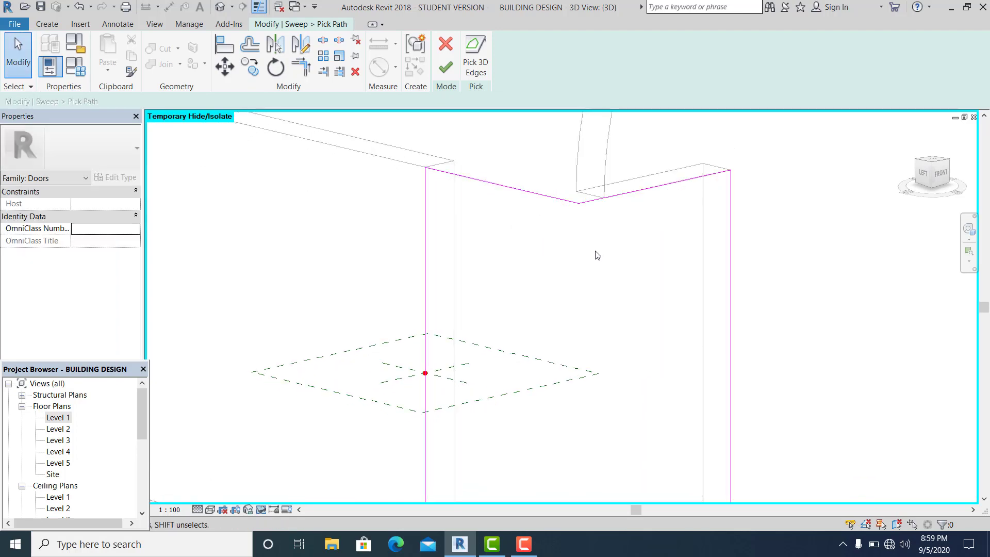
pyautogui.scroll(2, 480, 345)
pyautogui.moveTo(478, 367); pyautogui.dragTo(487, 198, button='middle')
pyautogui.scroll(-1, 525, 350)
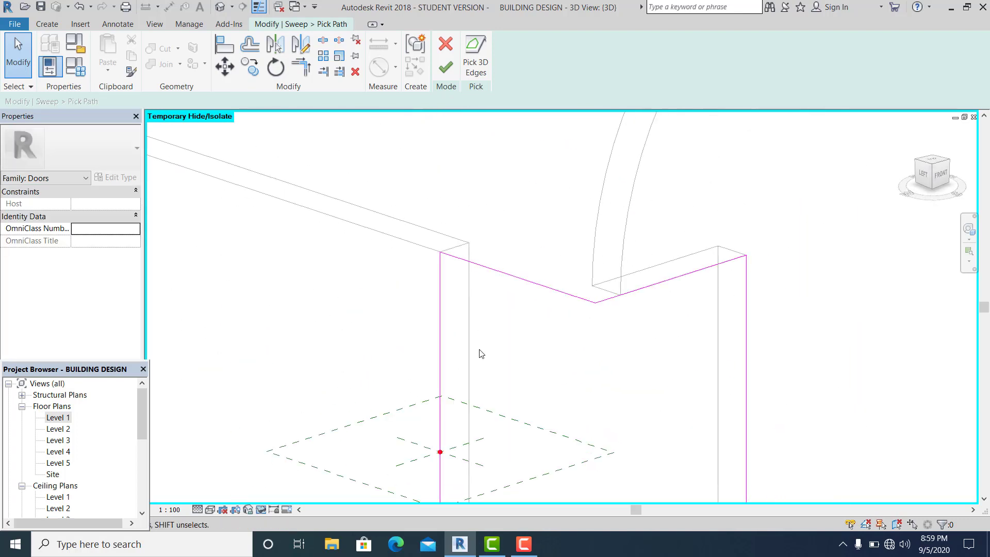
pyautogui.moveTo(480, 391); pyautogui.dragTo(452, 310, button='middle')
pyautogui.scroll(1, 489, 329)
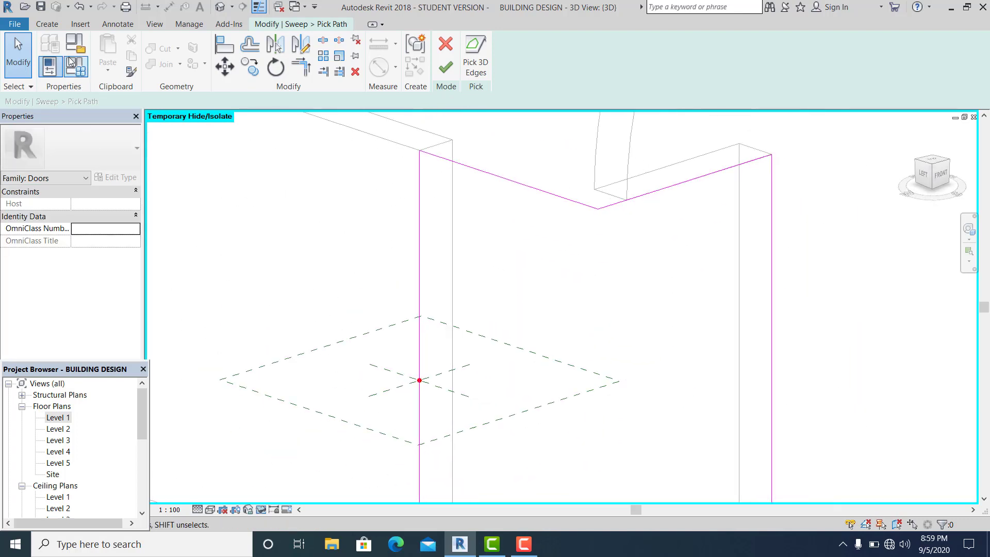
pyautogui.click(47, 24)
pyautogui.click(299, 25)
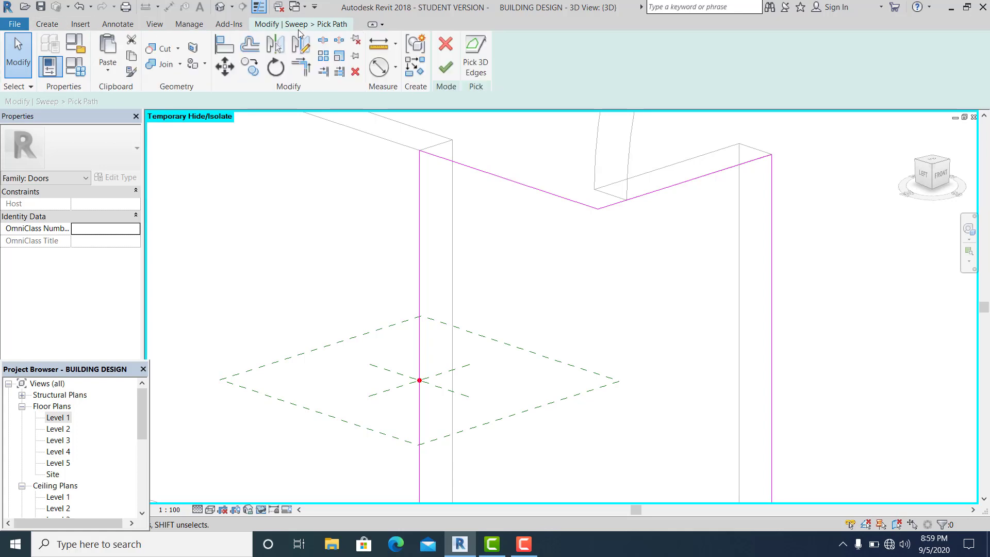
# Step: Finish the sweep path and sketch a 200 by 100 rectangular profile starting at the path's profile reference point
pyautogui.click(442, 70)
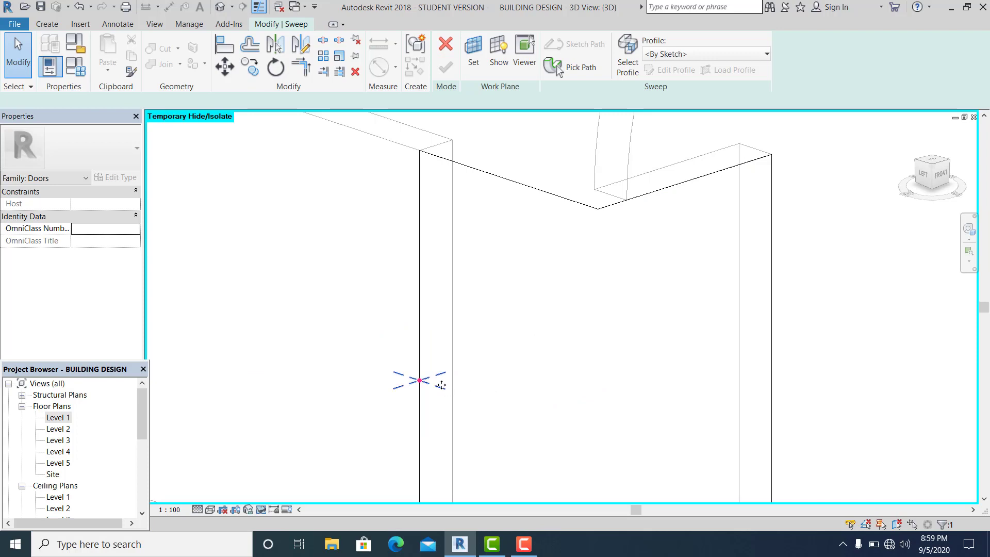
pyautogui.doubleClick(442, 385)
pyautogui.click(484, 41)
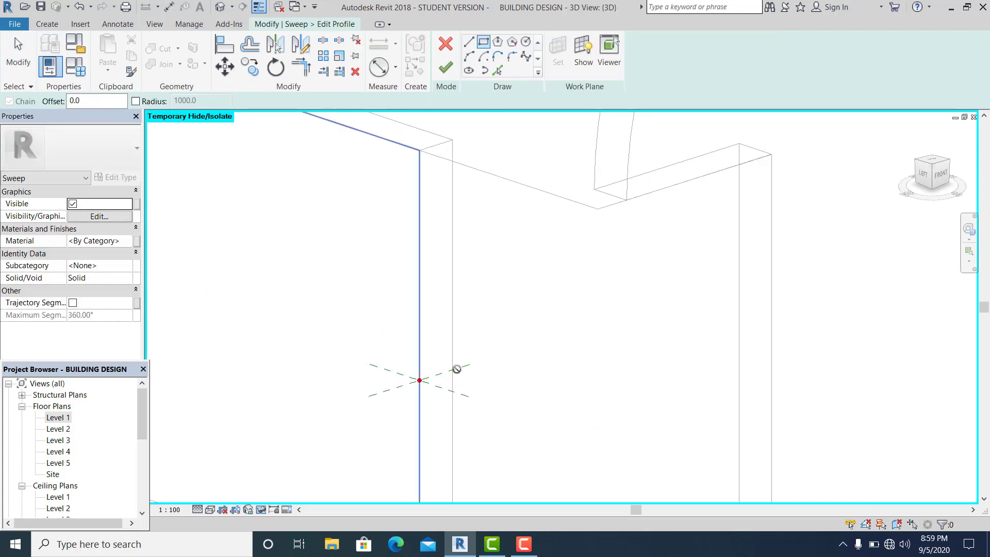
pyautogui.click(420, 381)
pyautogui.scroll(2, 461, 371)
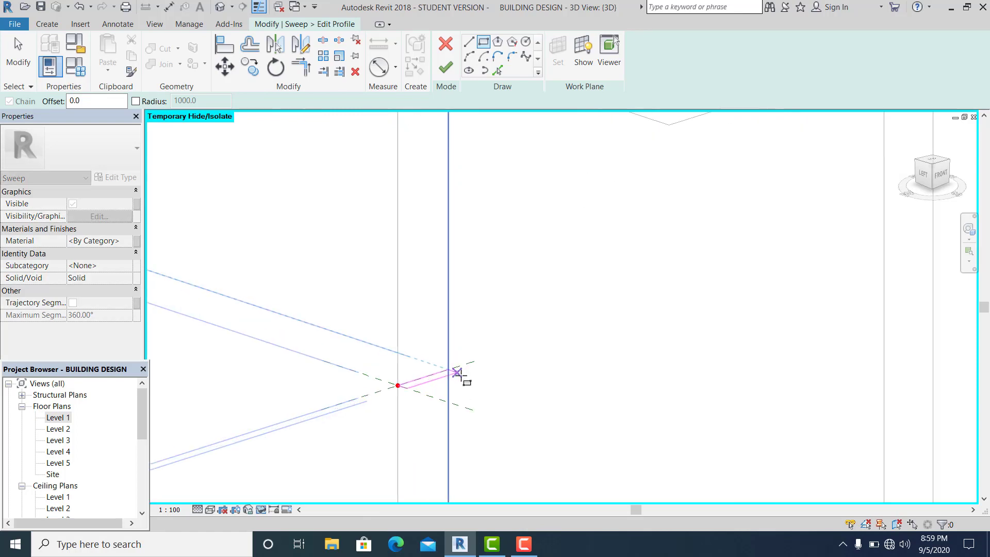
pyautogui.scroll(2, 457, 372)
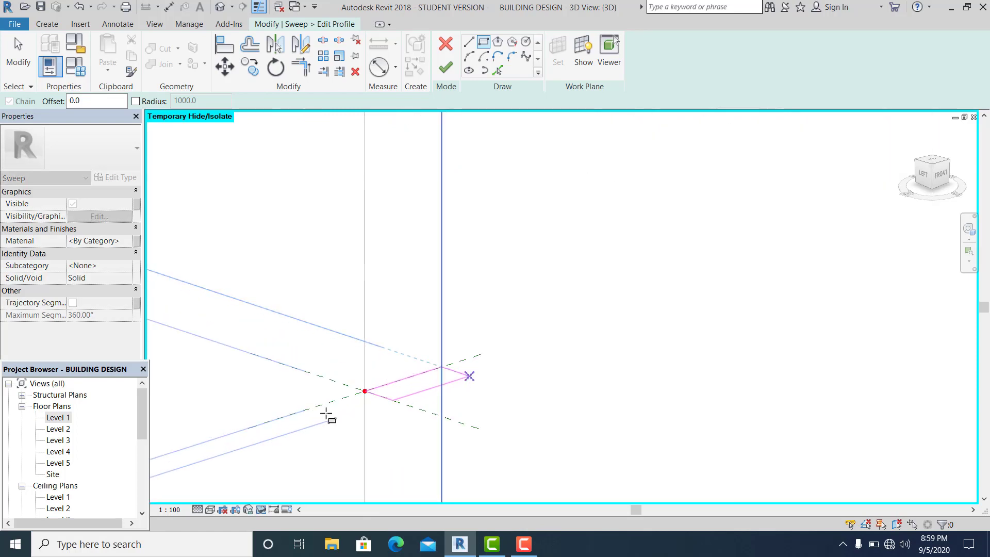
pyautogui.scroll(2, 356, 402)
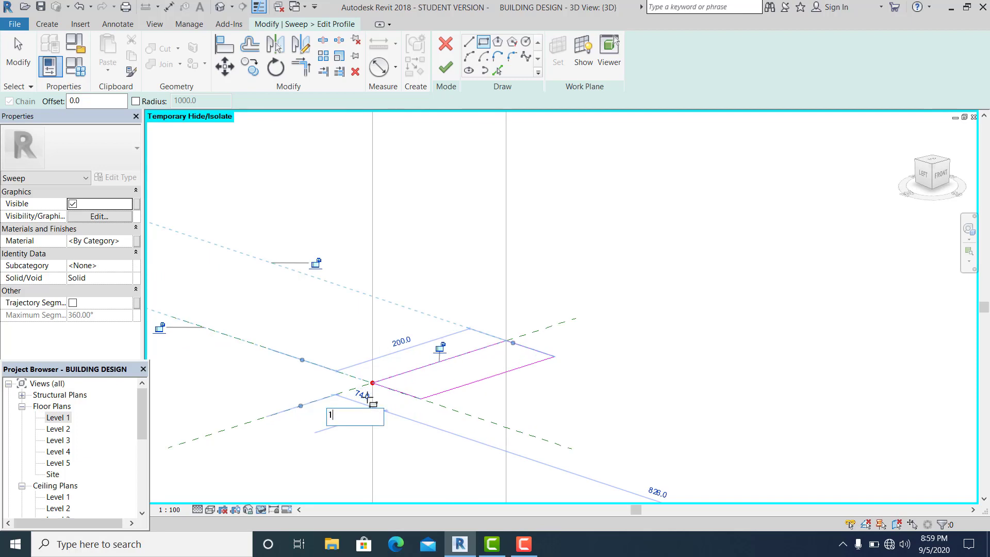
pyautogui.press('Return')
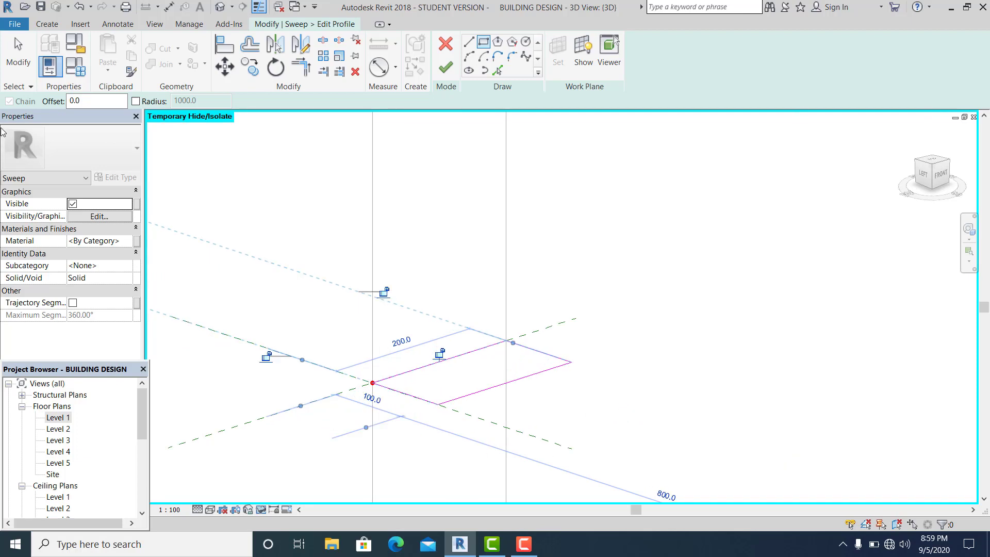
pyautogui.click(18, 54)
# Step: Offset the rectangle's short edge at the reference point and its adjoining long edge inward by 50 as copies
pyautogui.scroll(4, 434, 381)
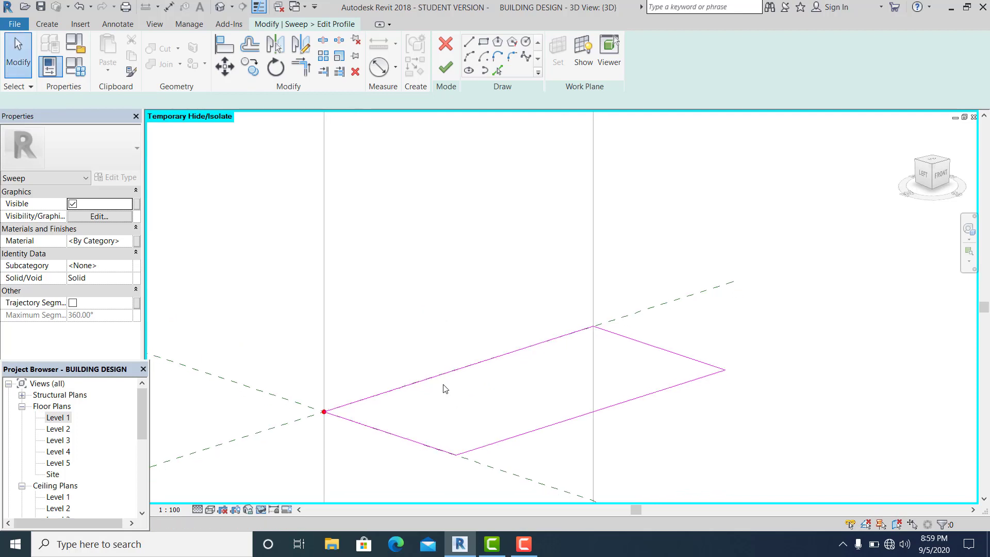
pyautogui.press('o')
pyautogui.press('f')
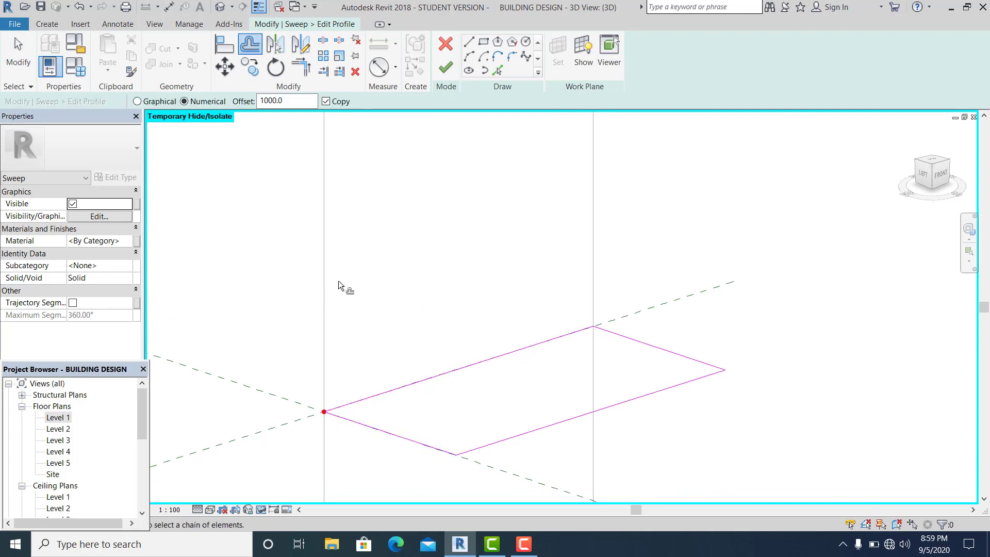
pyautogui.moveTo(287, 103); pyautogui.dragTo(209, 79)
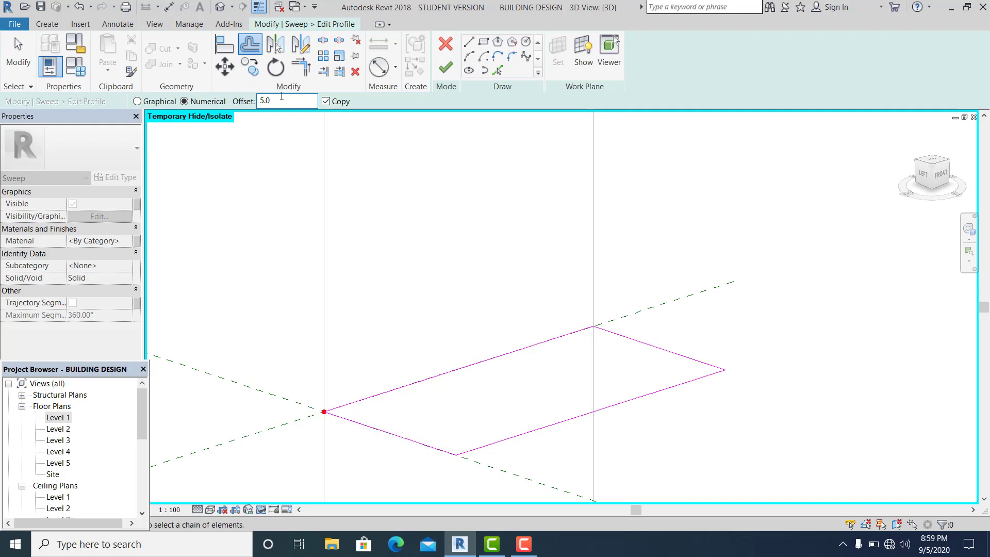
pyautogui.click(397, 433)
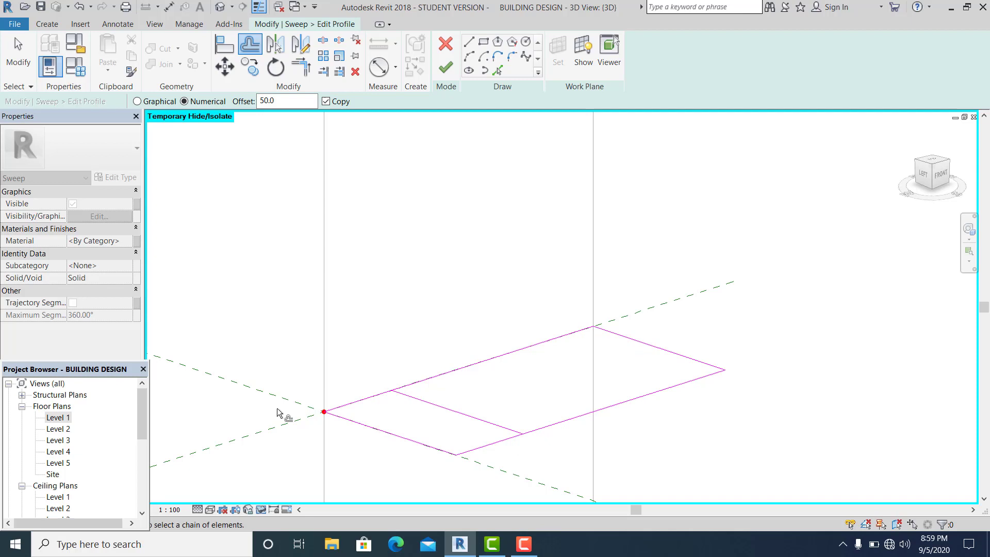
pyautogui.click(454, 373)
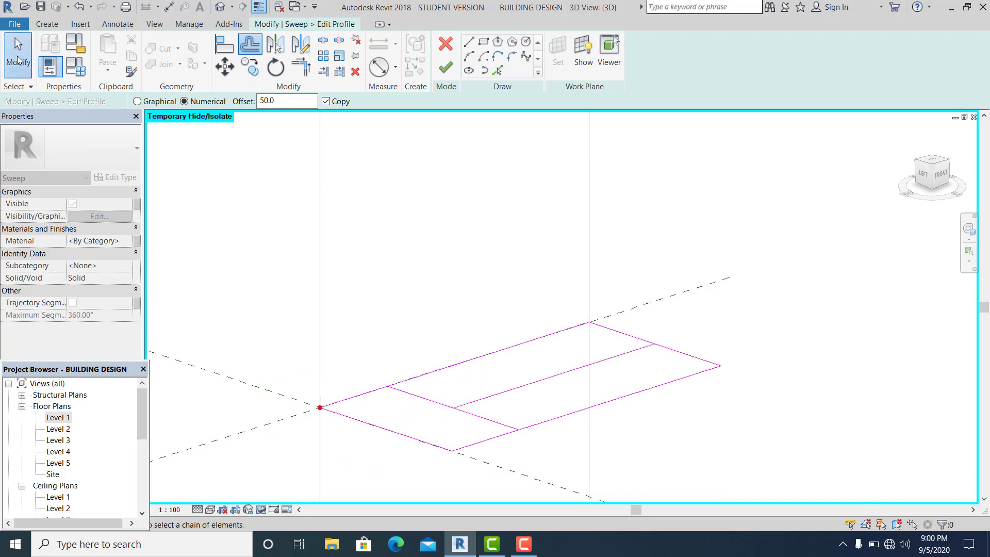
pyautogui.press('Escape')
# Step: Trim the profile's outer long edge to the short offset line and delete the lengthwise middle line
pyautogui.scroll(2, 453, 435)
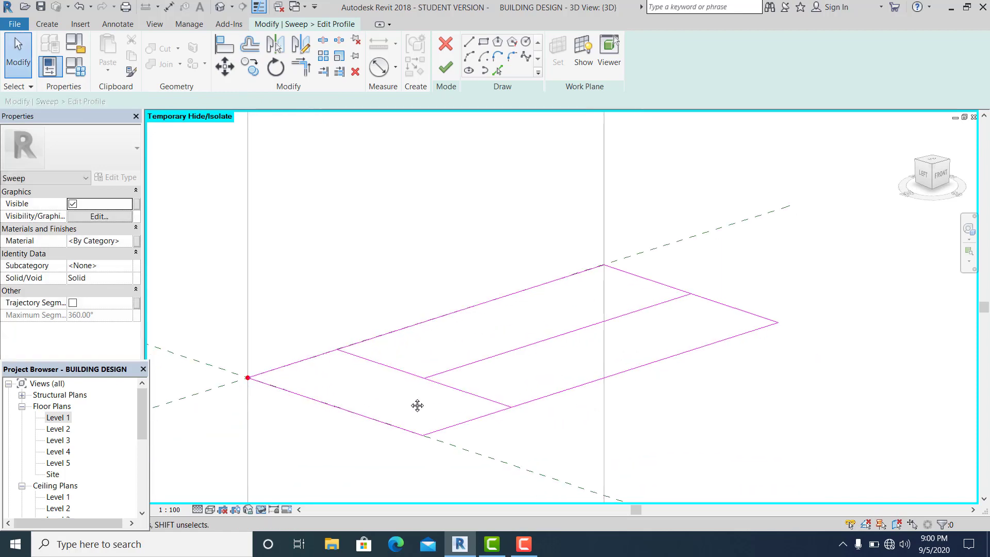
pyautogui.moveTo(470, 460)
pyautogui.mouseDown(button='middle')
pyautogui.moveTo(453, 446)
pyautogui.moveTo(448, 412)
pyautogui.mouseUp(button='middle')
pyautogui.scroll(1, 448, 412)
pyautogui.scroll(1, 478, 378)
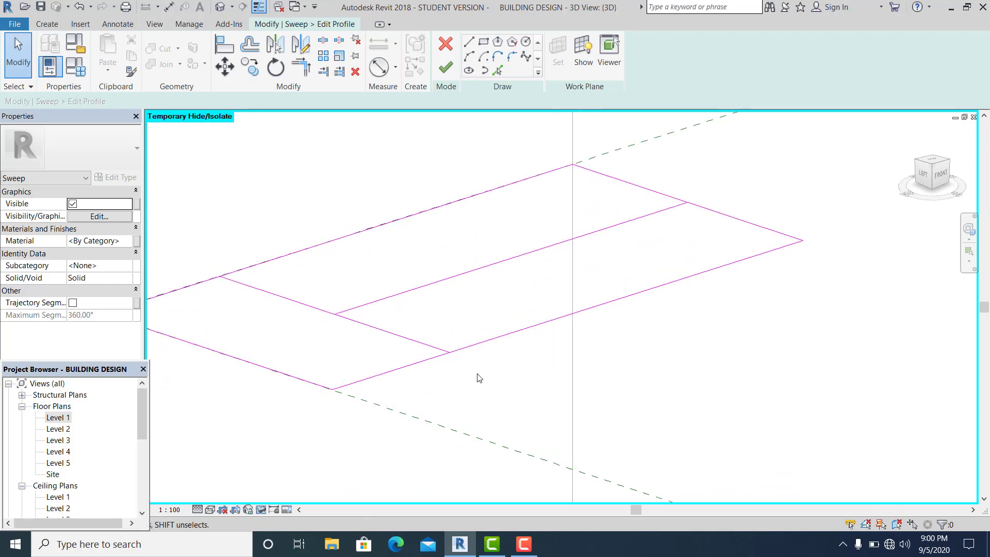
pyautogui.press('t')
pyautogui.press('r')
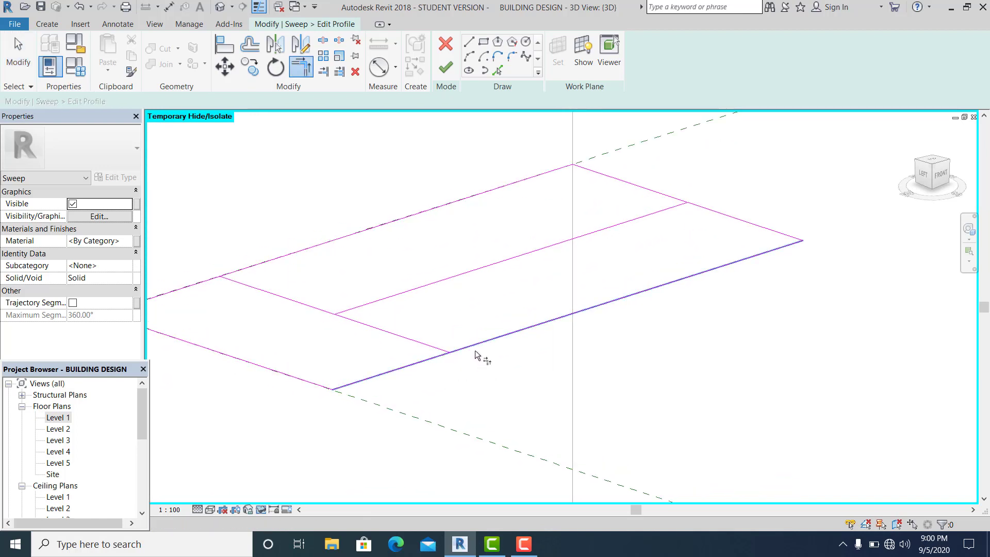
pyautogui.click(475, 350)
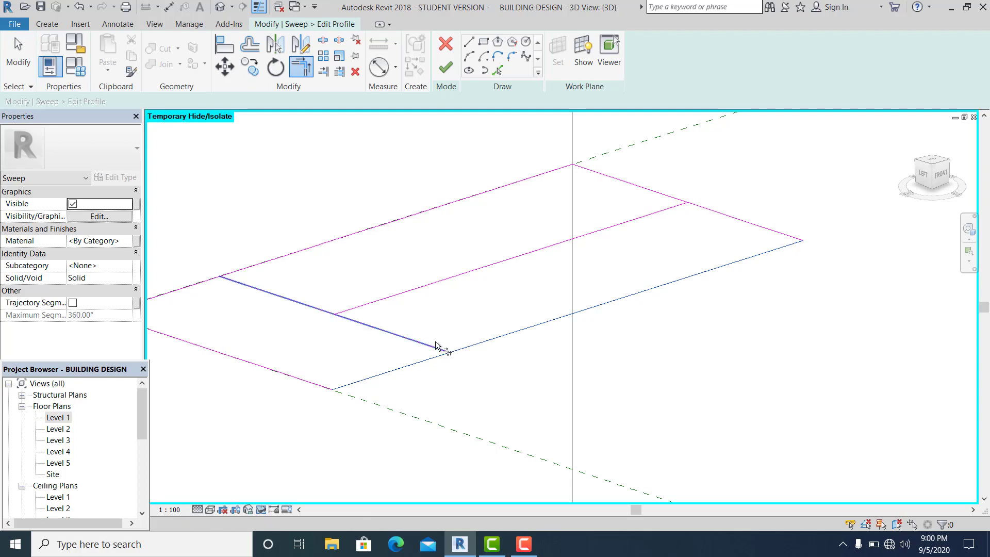
pyautogui.click(436, 346)
pyautogui.press('Escape')
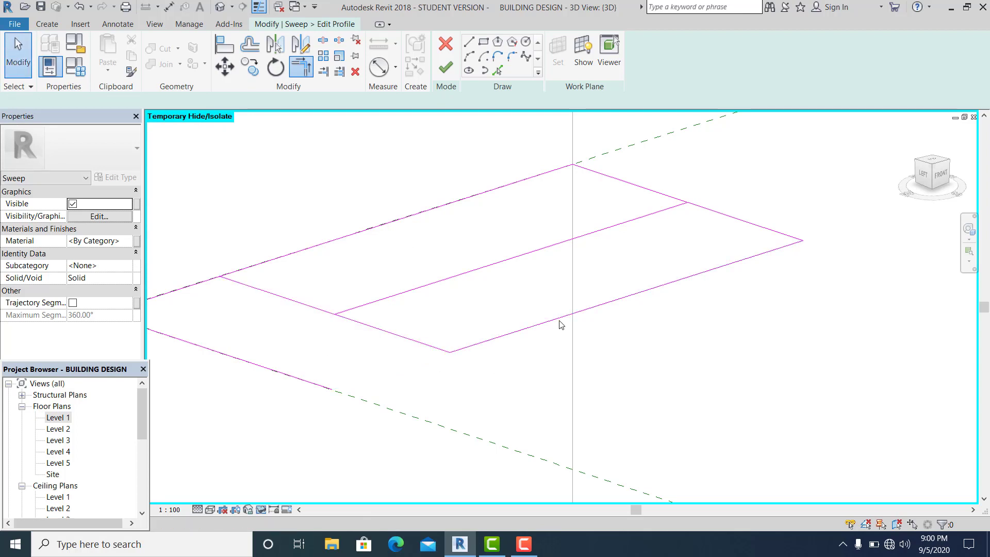
pyautogui.click(522, 257)
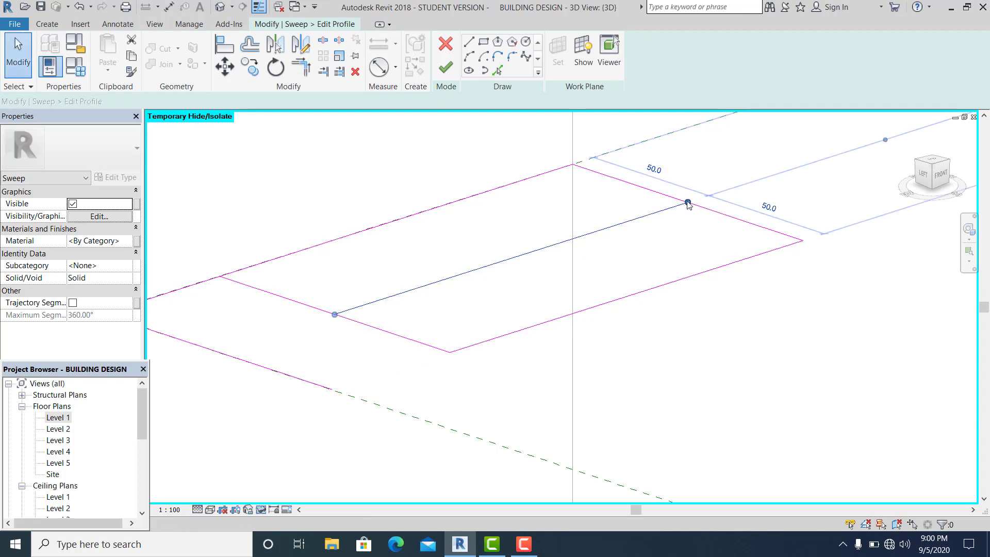
pyautogui.press('Delete')
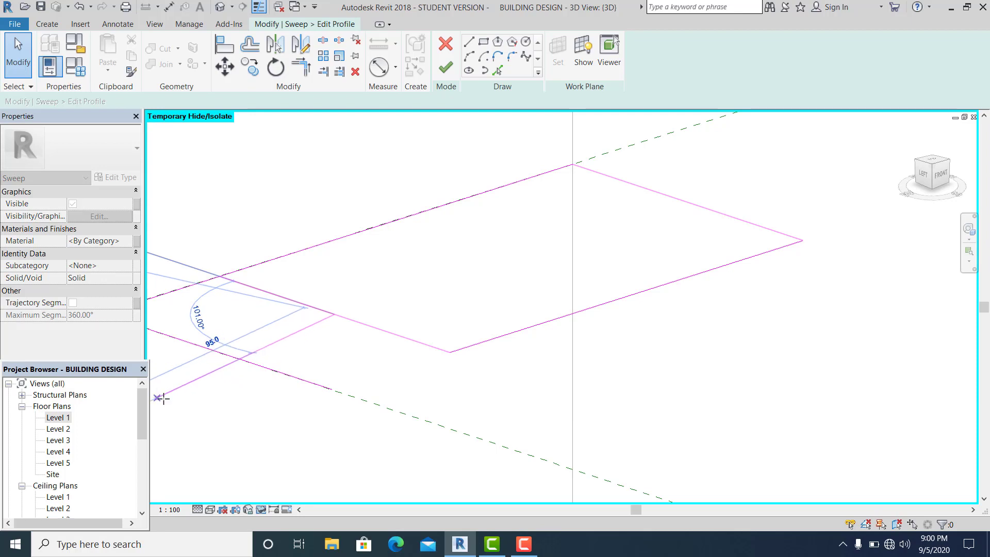
# Step: Draw a slanted line about 95 long from the short offset line's midpoint past the outer short edge and adjust its free endpoint
pyautogui.moveTo(164, 398); pyautogui.dragTo(163, 399)
pyautogui.scroll(-1, 334, 418)
pyautogui.moveTo(323, 412); pyautogui.dragTo(417, 377, button='middle')
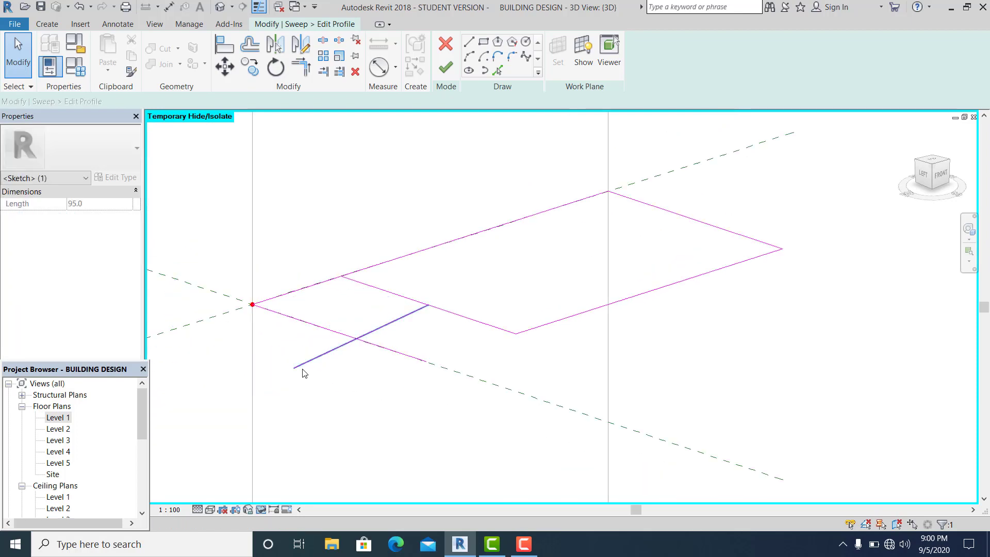
pyautogui.click(304, 373)
pyautogui.click(293, 370)
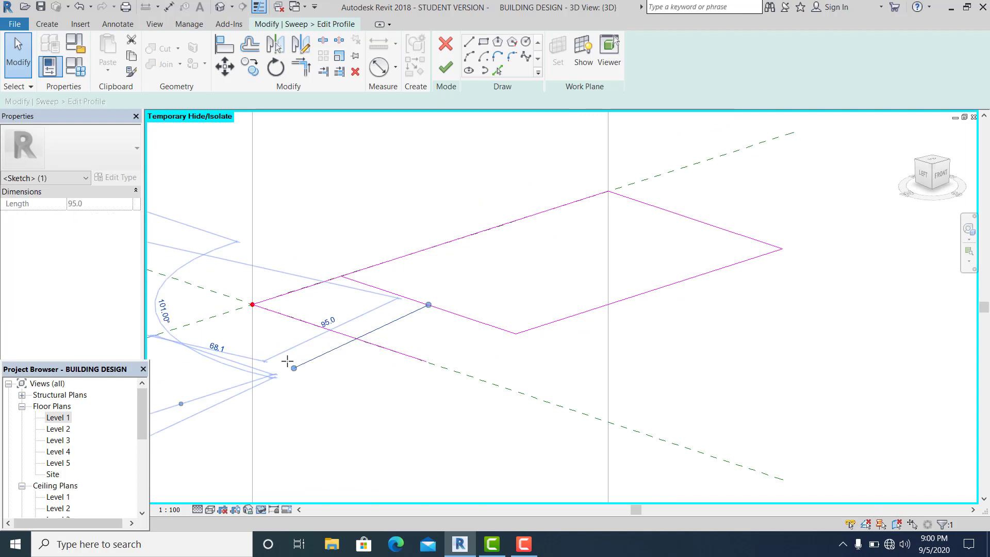
pyautogui.moveTo(287, 361); pyautogui.dragTo(286, 361)
pyautogui.click(336, 395)
# Step: Trim the slanted line with the short offset line and the outer short edge to form a closed stepped profile
pyautogui.scroll(2, 361, 397)
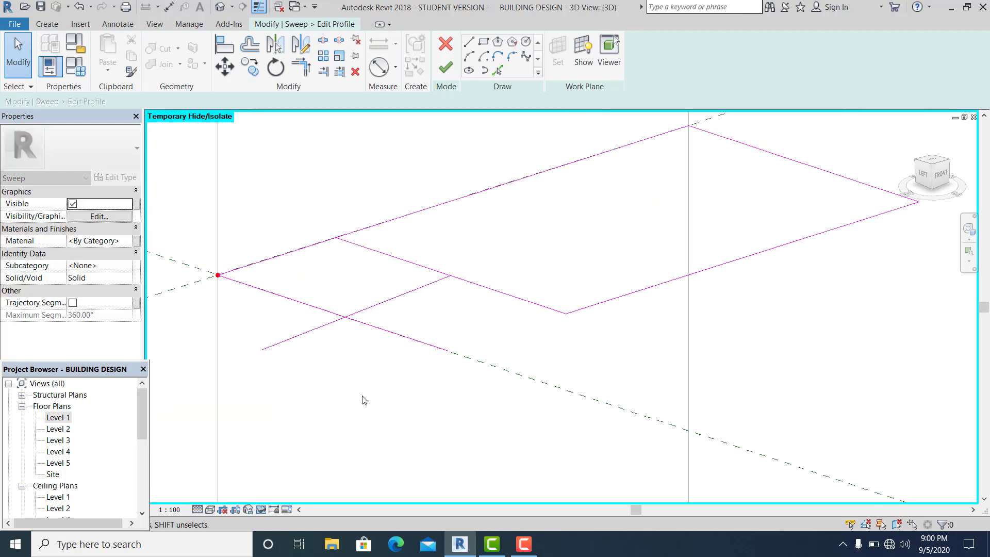
pyautogui.scroll(1, 364, 400)
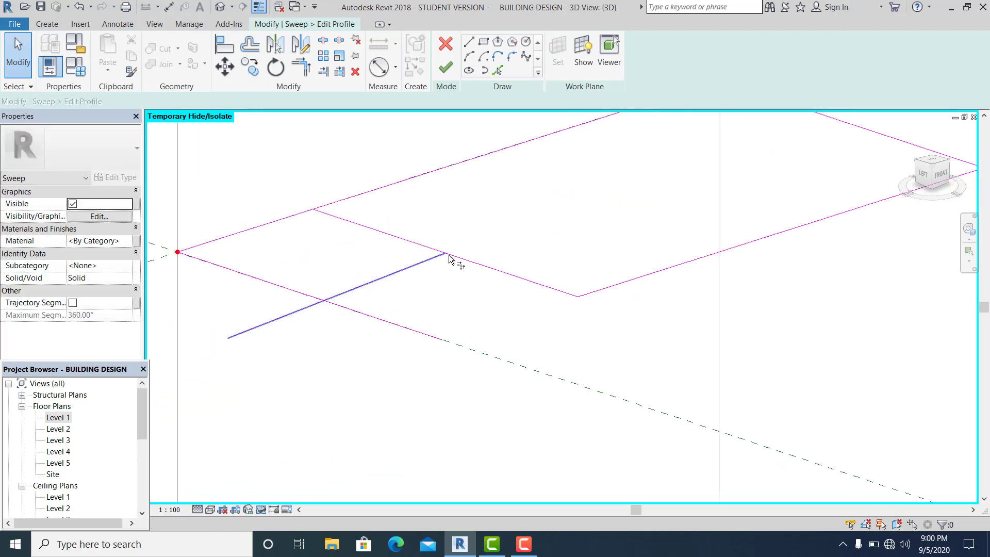
pyautogui.press('t')
pyautogui.press('r')
pyautogui.click(333, 295)
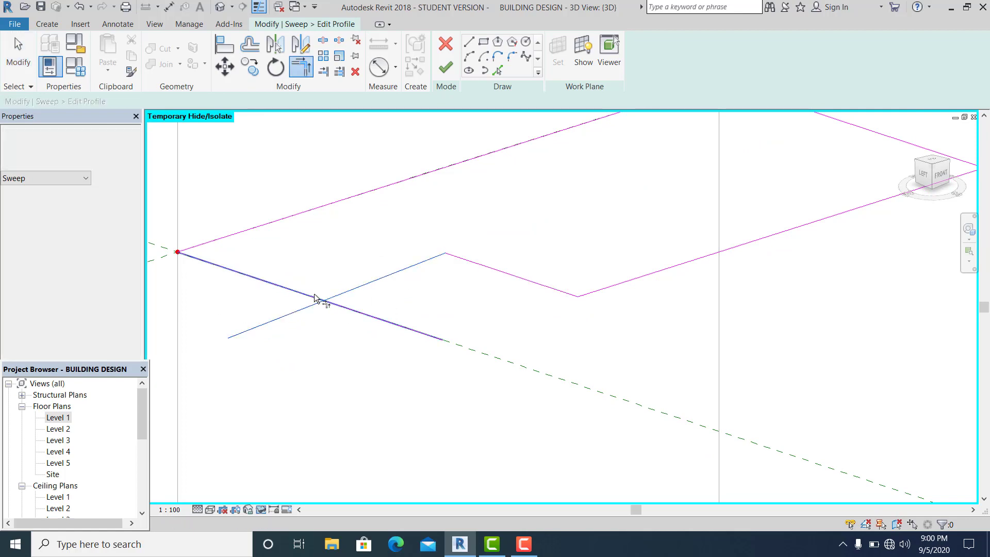
pyautogui.click(320, 298)
pyautogui.scroll(-3, 321, 387)
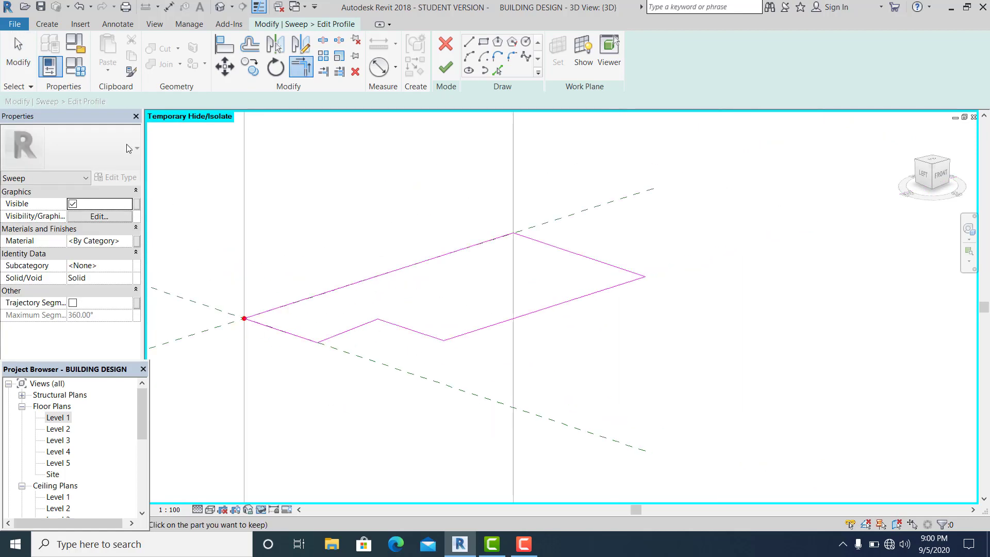
pyautogui.press('Escape')
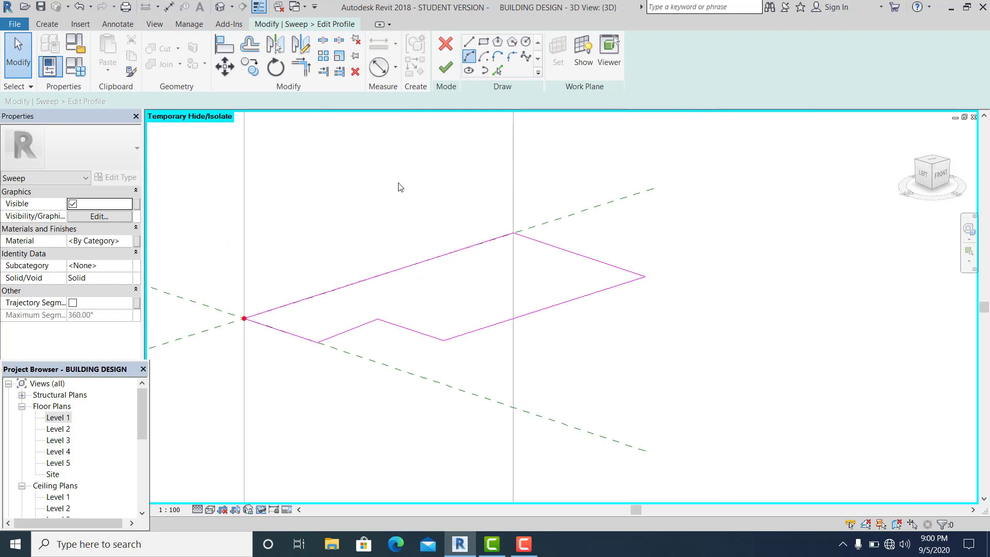
# Step: Draw an outward-bulging arc between the ends of the short edge at the reference point and delete that straight edge
pyautogui.press('l')
pyautogui.press('i')
pyautogui.click(244, 318)
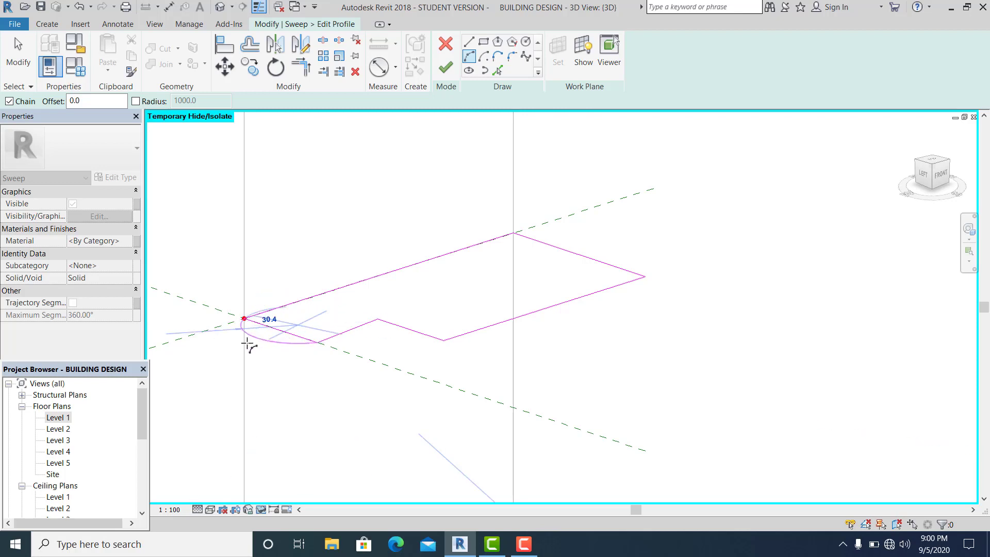
pyautogui.press('Escape')
pyautogui.press('Escape')
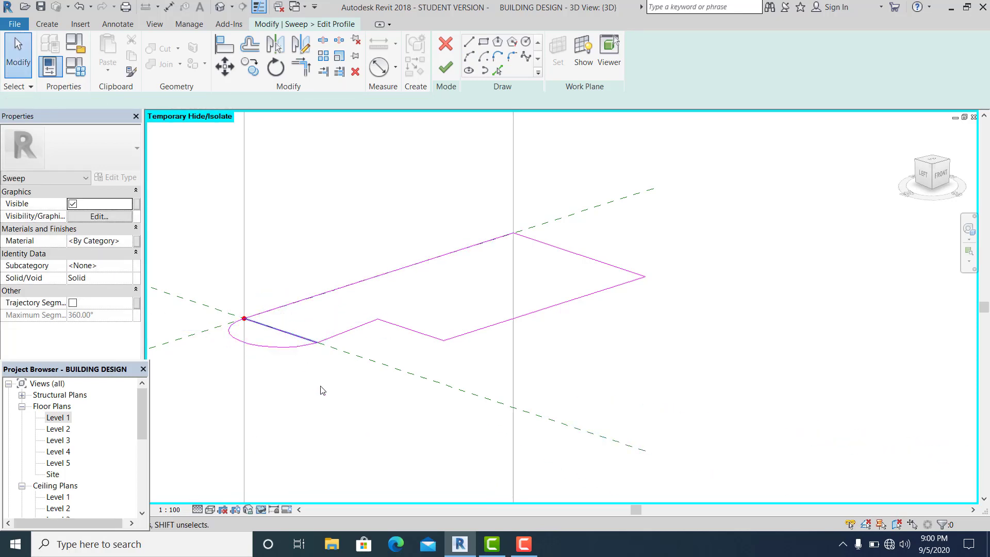
pyautogui.press('Delete')
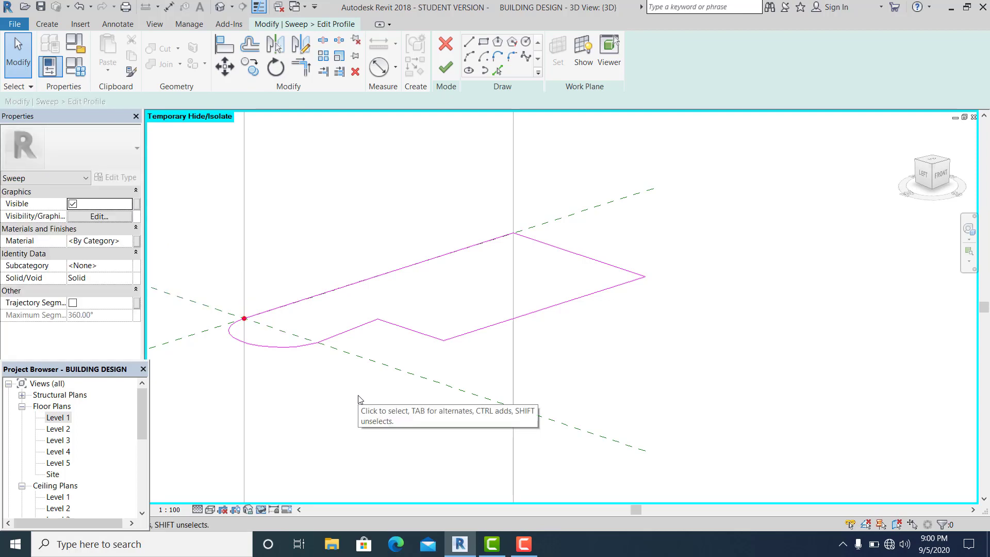
# Step: For the sweep's material, duplicate Default New Material and name the copy "metal"
pyautogui.scroll(-1, 307, 394)
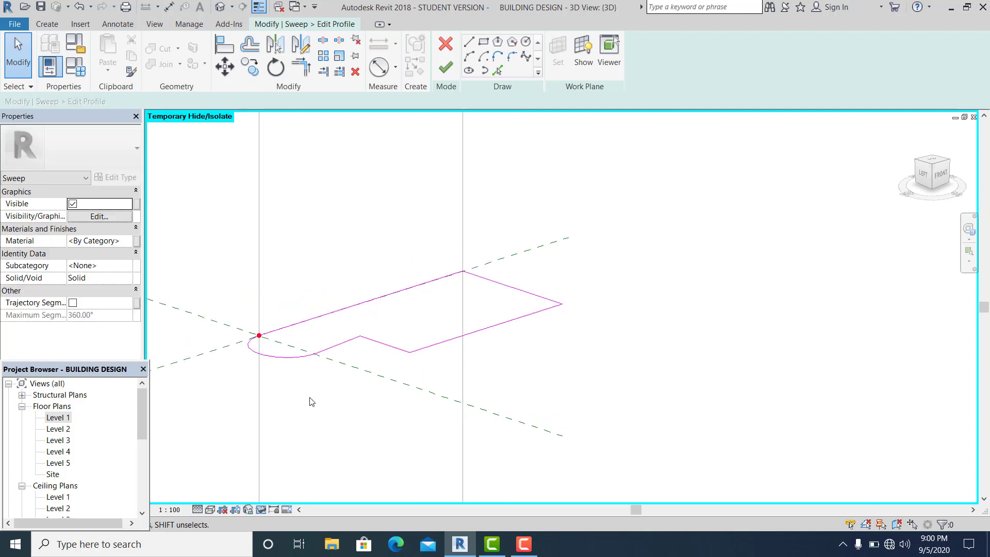
pyautogui.click(126, 241)
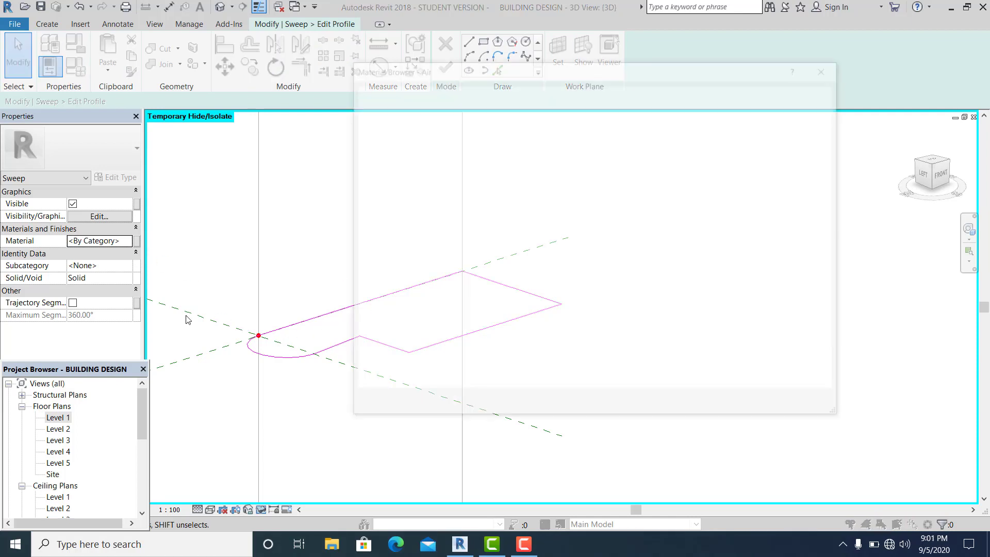
pyautogui.scroll(-1, 400, 364)
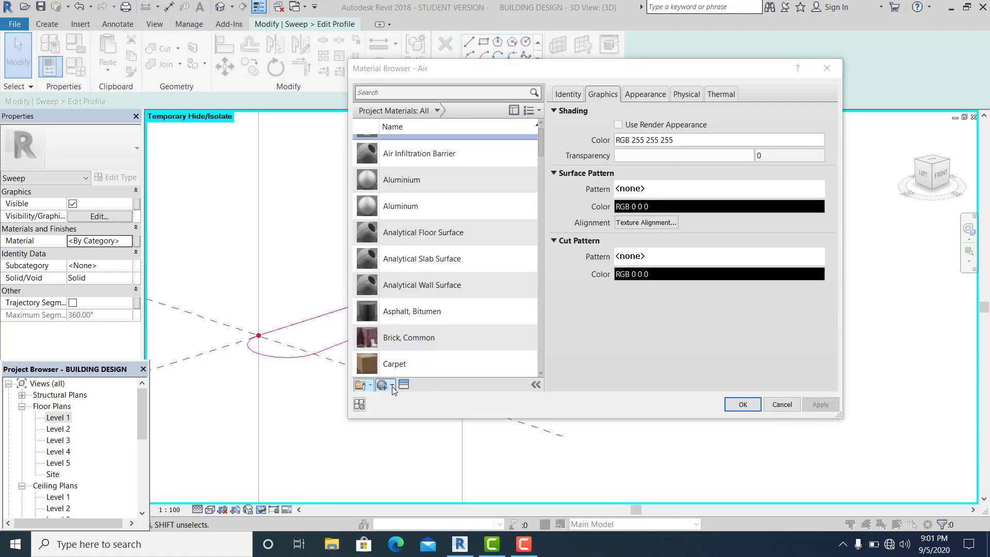
pyautogui.click(382, 385)
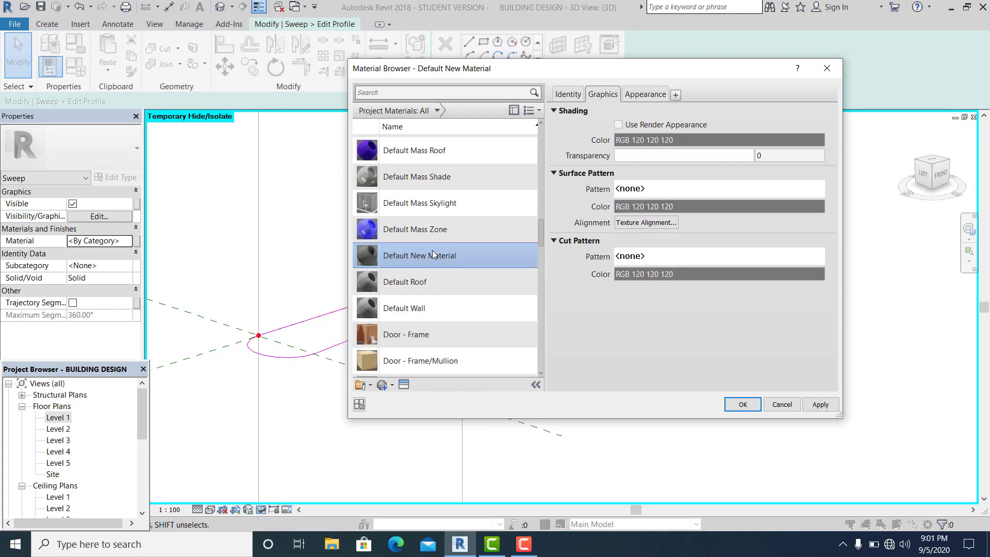
pyautogui.rightClick(433, 254)
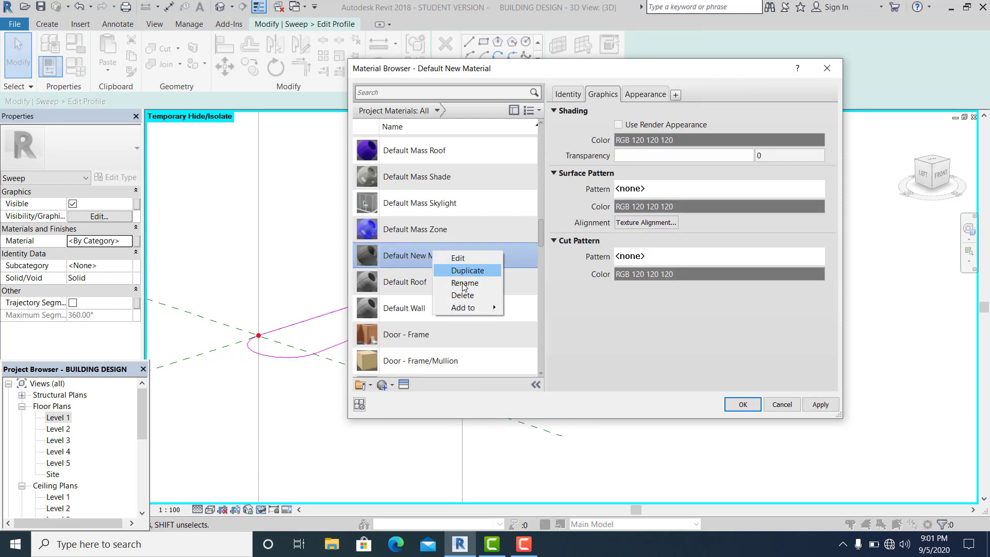
pyautogui.click(467, 272)
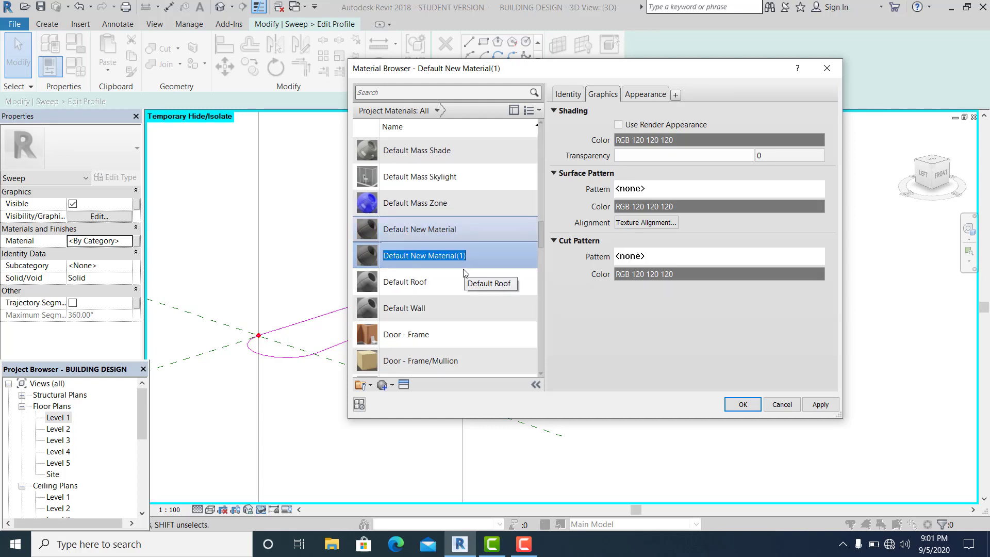
pyautogui.write('metal')
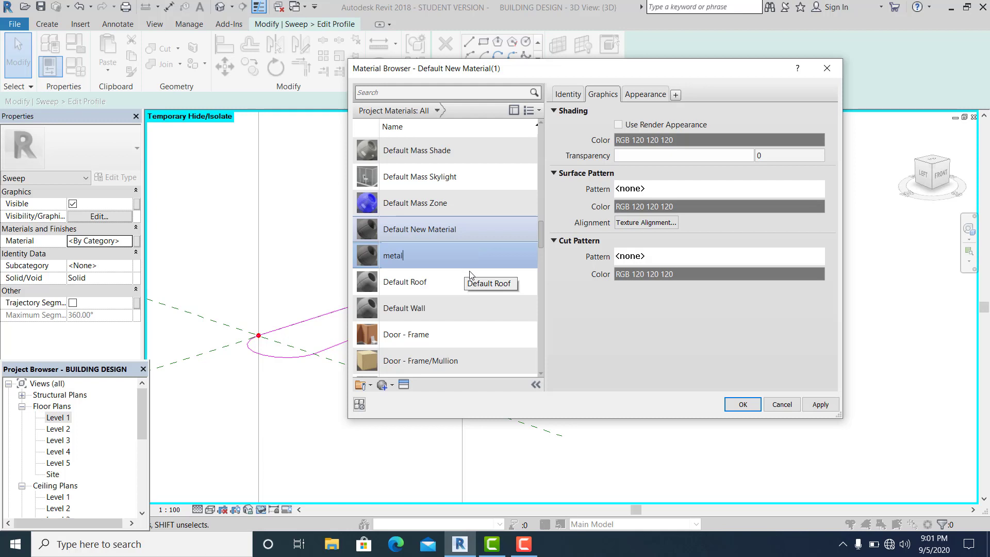
pyautogui.click(603, 311)
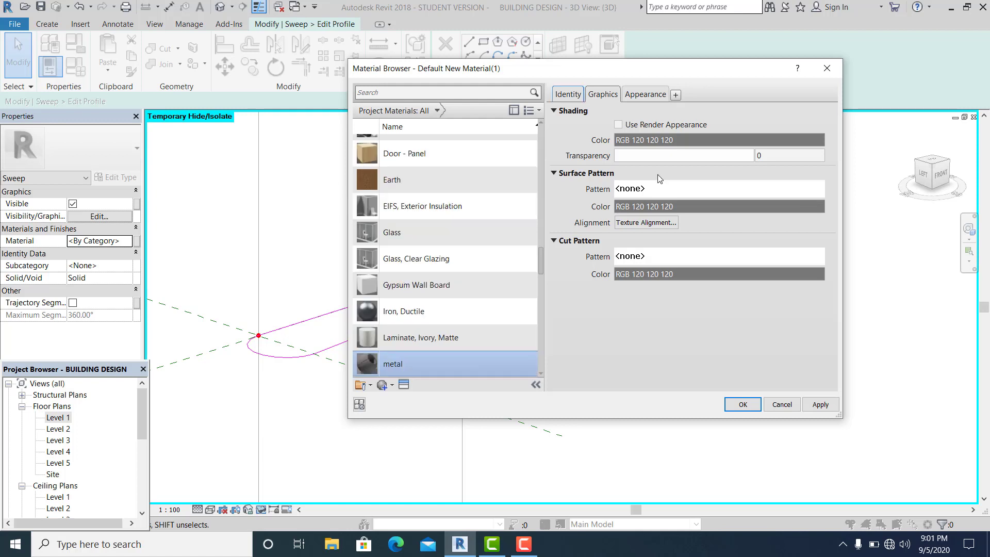
# Step: Replace the metal material's appearance with the Aluminum - Dark asset from the Metal library and assign the material to the sweep
pyautogui.click(645, 95)
pyautogui.click(811, 112)
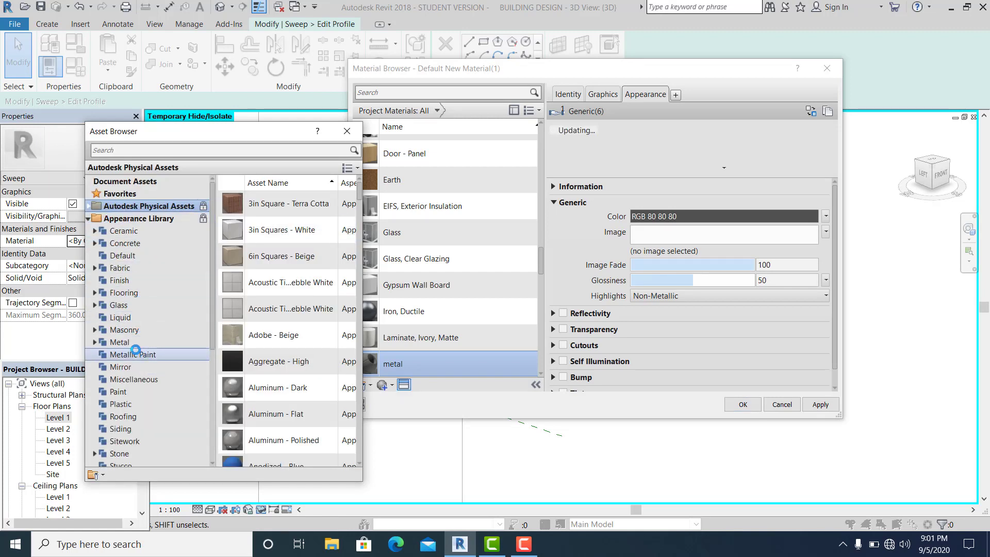
pyautogui.click(126, 342)
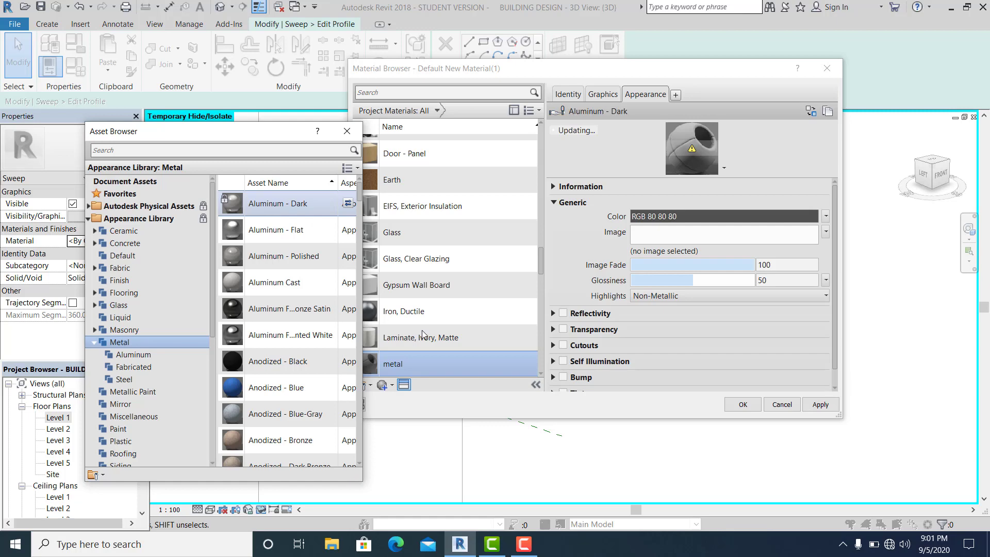
pyautogui.click(824, 405)
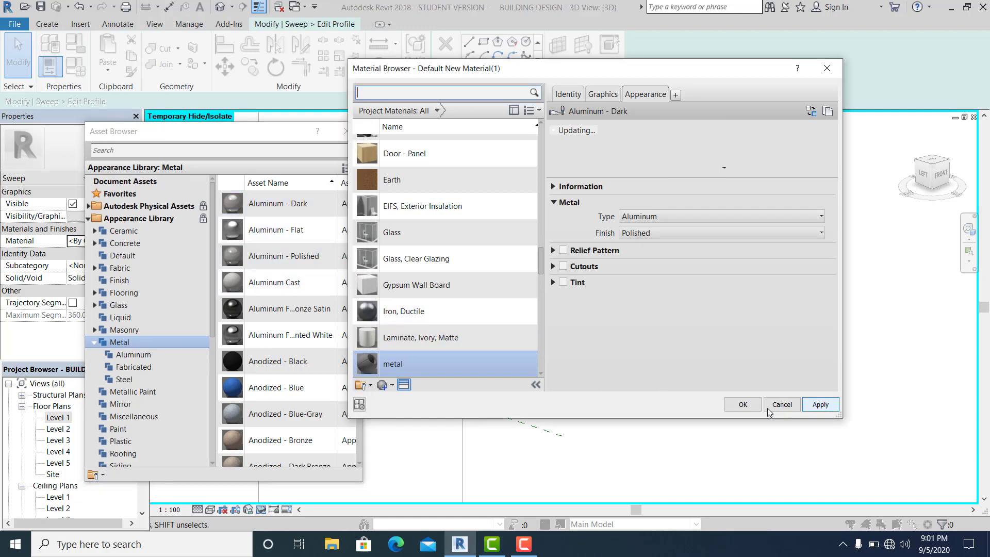
pyautogui.click(743, 404)
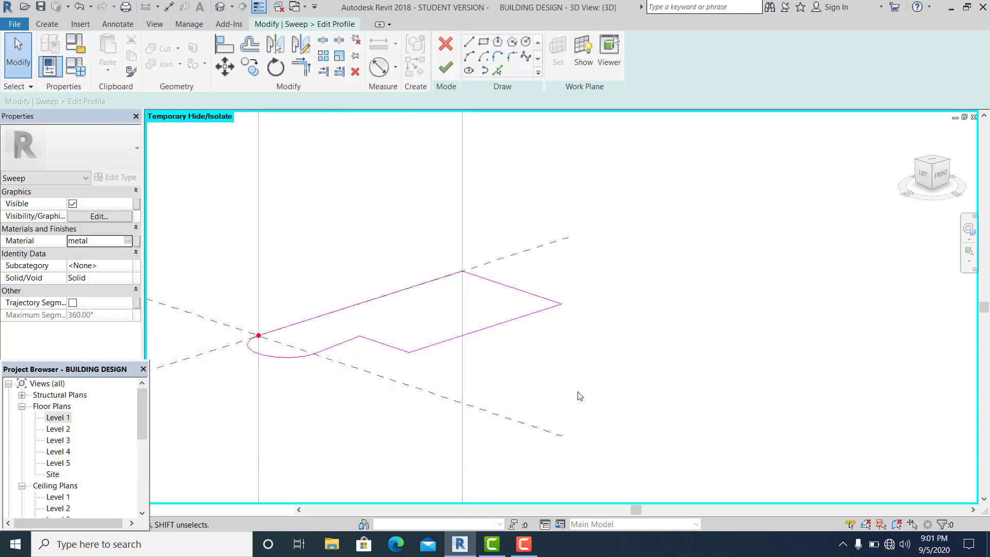
# Step: Finish the profile sketch and the sweep to generate the door frame around the corner opening
pyautogui.click(446, 76)
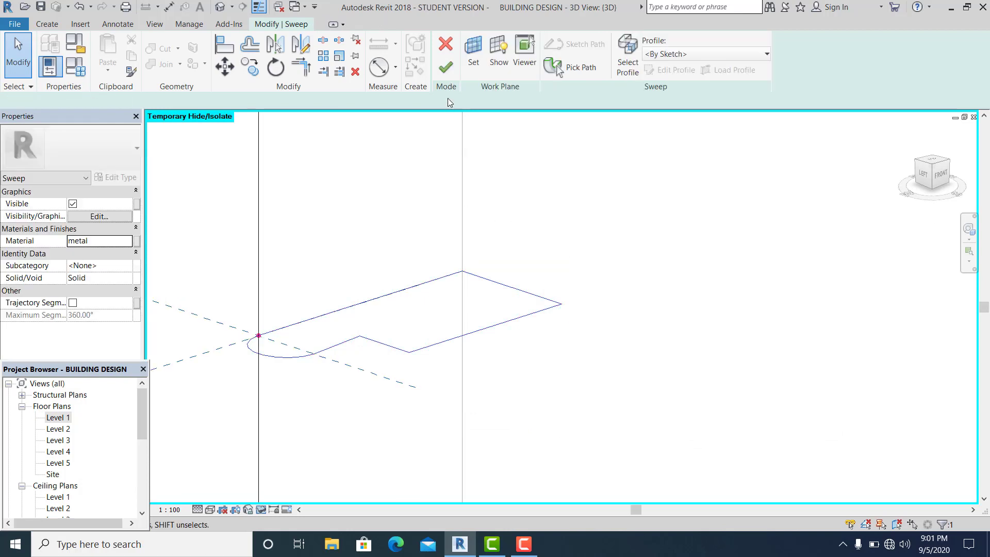
pyautogui.click(446, 67)
pyautogui.scroll(-4, 356, 374)
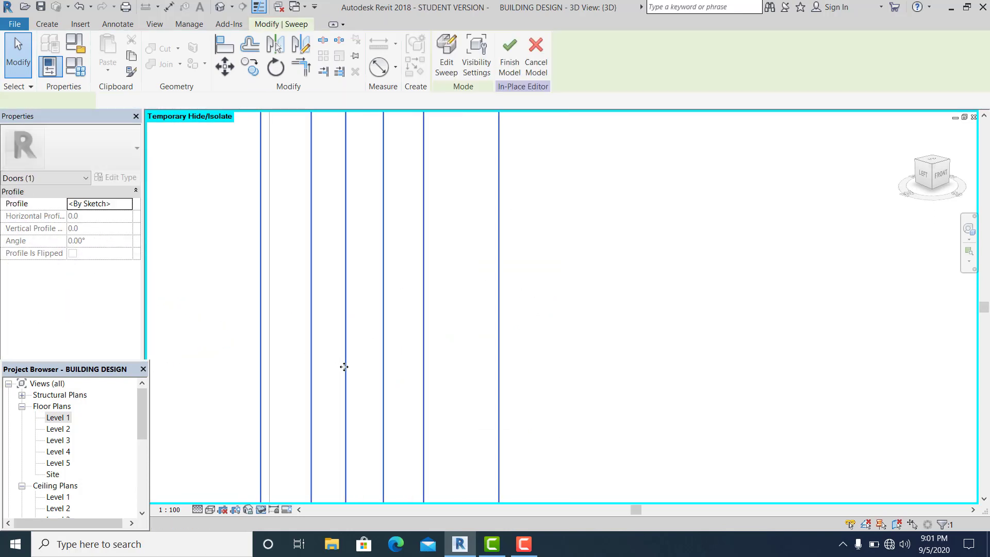
pyautogui.scroll(-4, 373, 390)
pyautogui.moveTo(406, 396); pyautogui.dragTo(437, 346, button='middle')
pyautogui.click(405, 349)
pyautogui.click(191, 173)
# Step: Start an extrusion and pick sketch lines along the left-wall jamb's short slanted base edge, its adjoining inner edge and the wall's outer edge
pyautogui.click(45, 24)
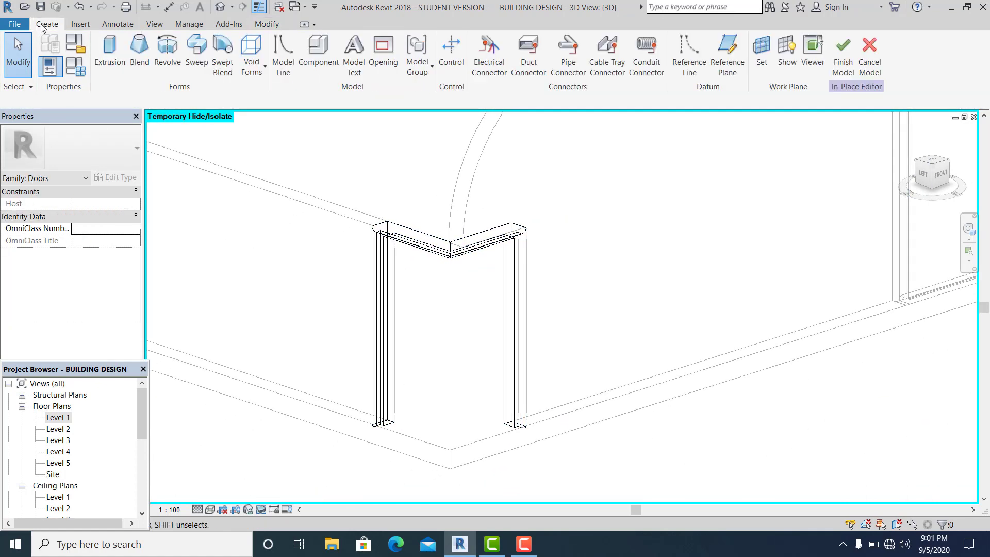
pyautogui.click(109, 49)
pyautogui.scroll(5, 411, 430)
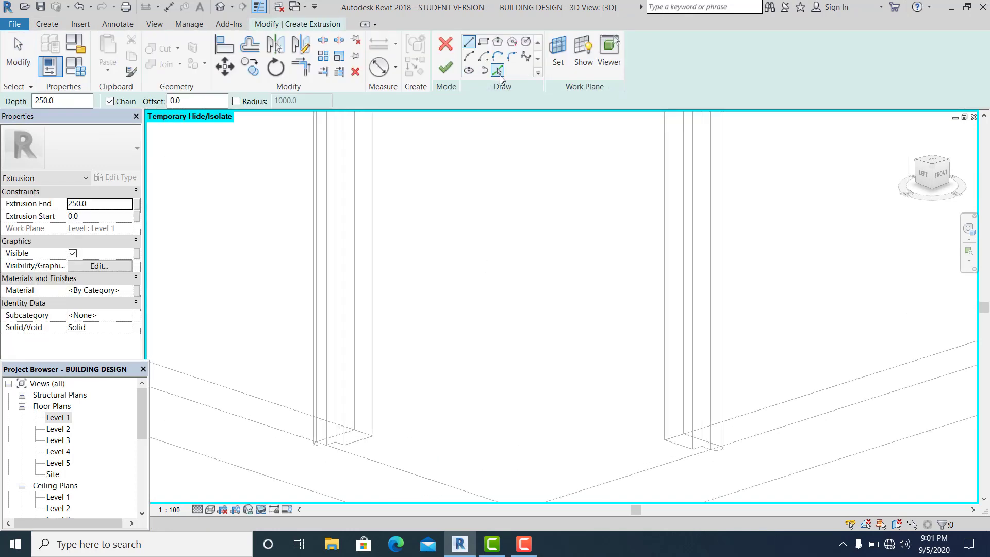
pyautogui.click(498, 70)
pyautogui.scroll(4, 317, 469)
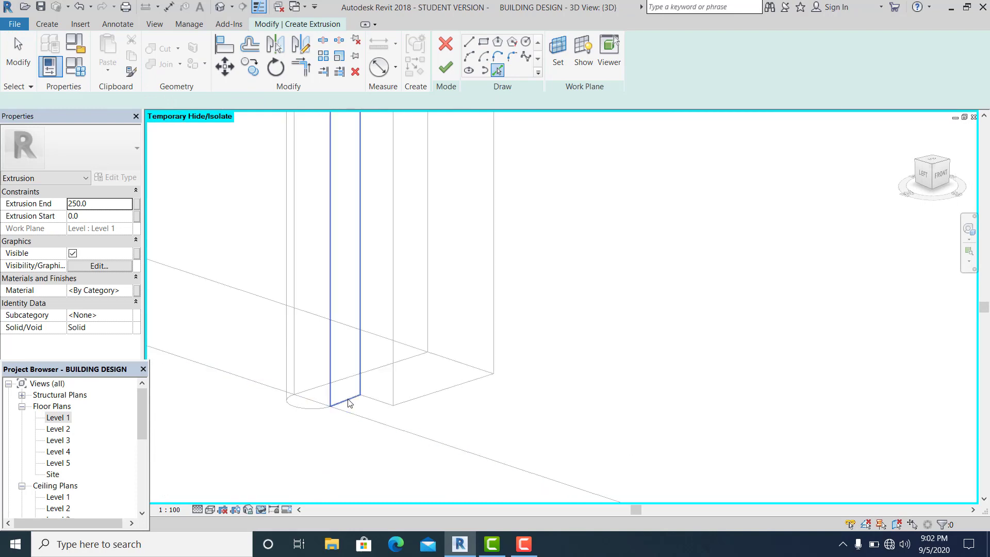
pyautogui.click(347, 401)
pyautogui.click(376, 405)
pyautogui.scroll(-2, 378, 407)
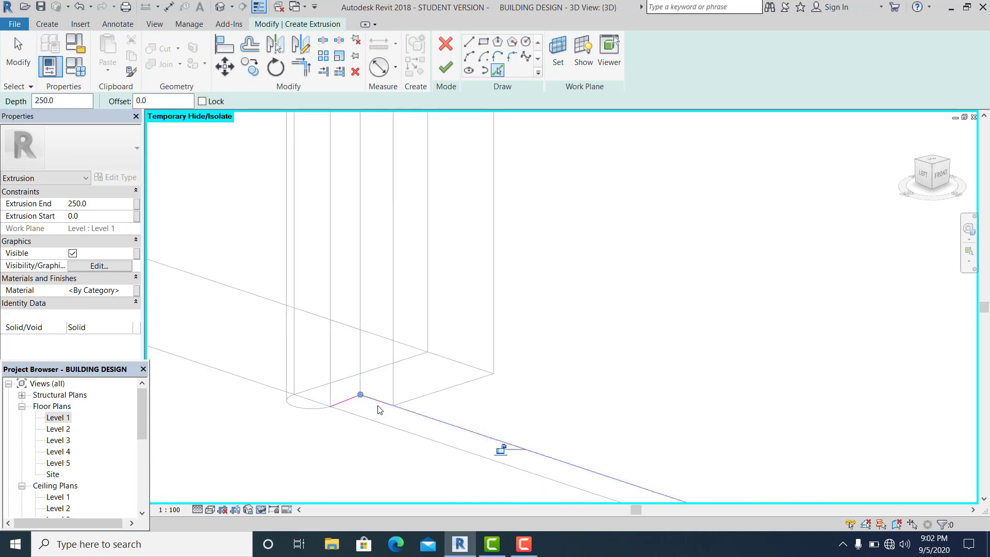
pyautogui.click(379, 419)
pyautogui.scroll(-5, 361, 443)
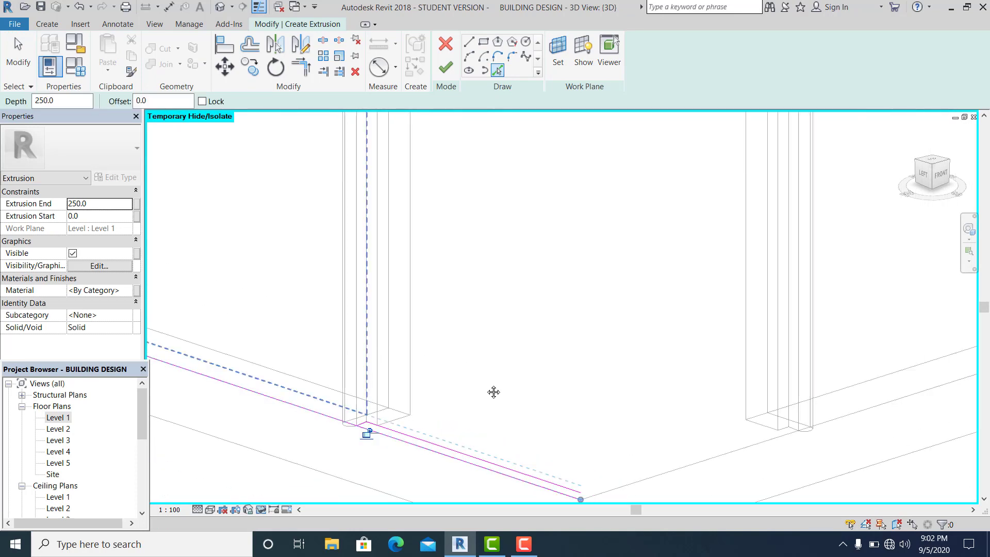
# Step: Pick matching sketch lines at the front-wall jamb: the short slanted base edge, the adjoining inner edge and the outer wall edge
pyautogui.moveTo(493, 392); pyautogui.dragTo(425, 268, button='middle')
pyautogui.scroll(3, 535, 401)
pyautogui.scroll(2, 921, 296)
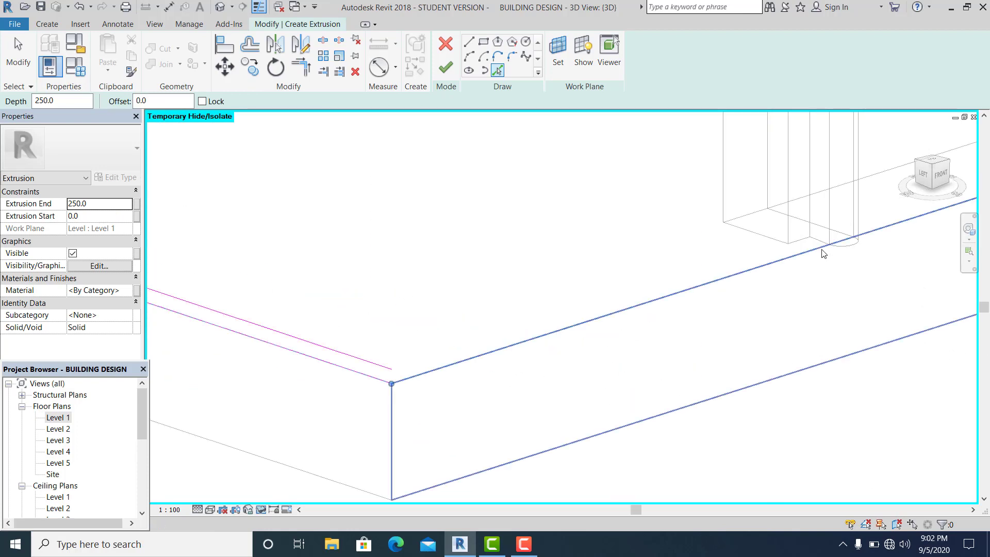
pyautogui.click(814, 243)
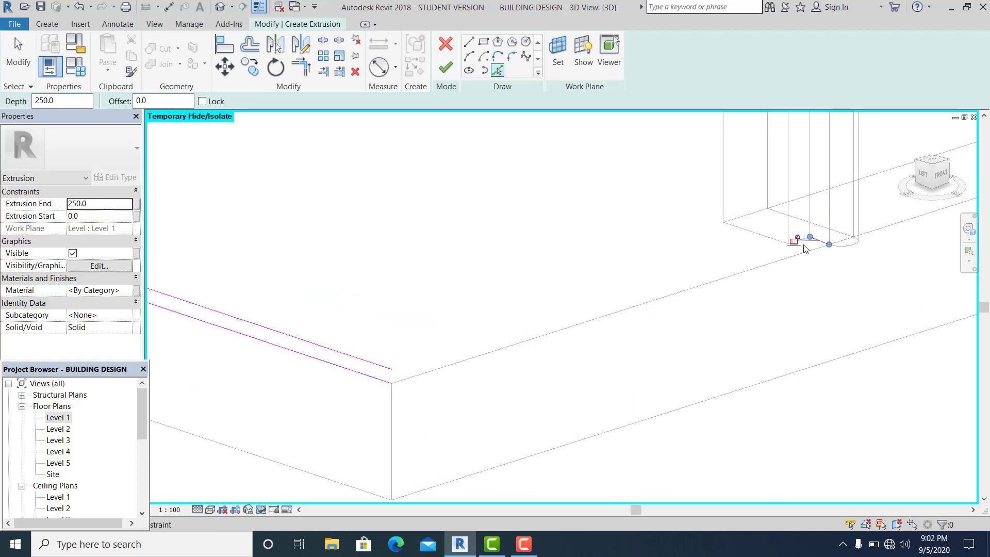
pyautogui.scroll(3, 795, 240)
pyautogui.click(752, 238)
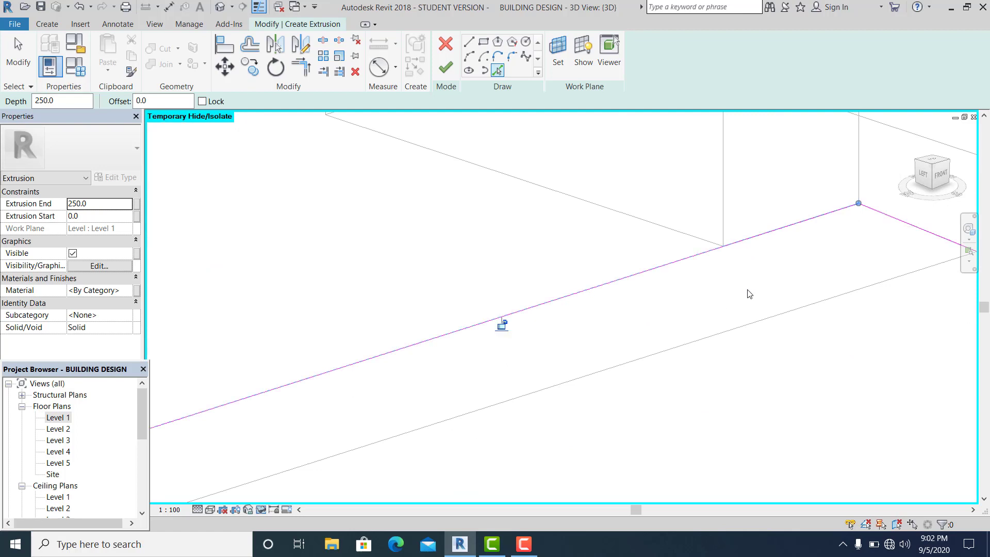
pyautogui.scroll(-2, 748, 292)
pyautogui.click(794, 296)
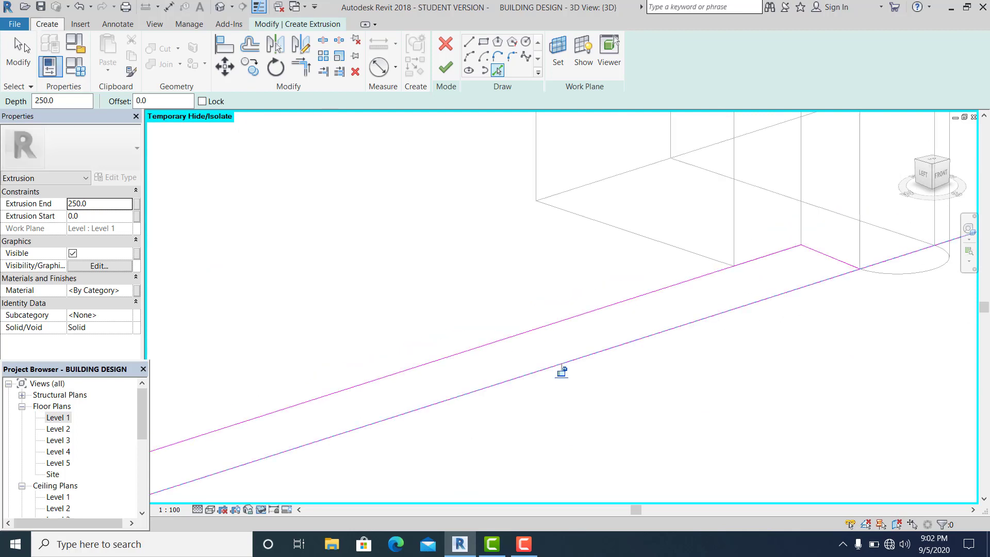
# Step: Trim the front wall's outer sketch line to the short slanted line at its jamb, keeping the part across the opening
pyautogui.click(20, 49)
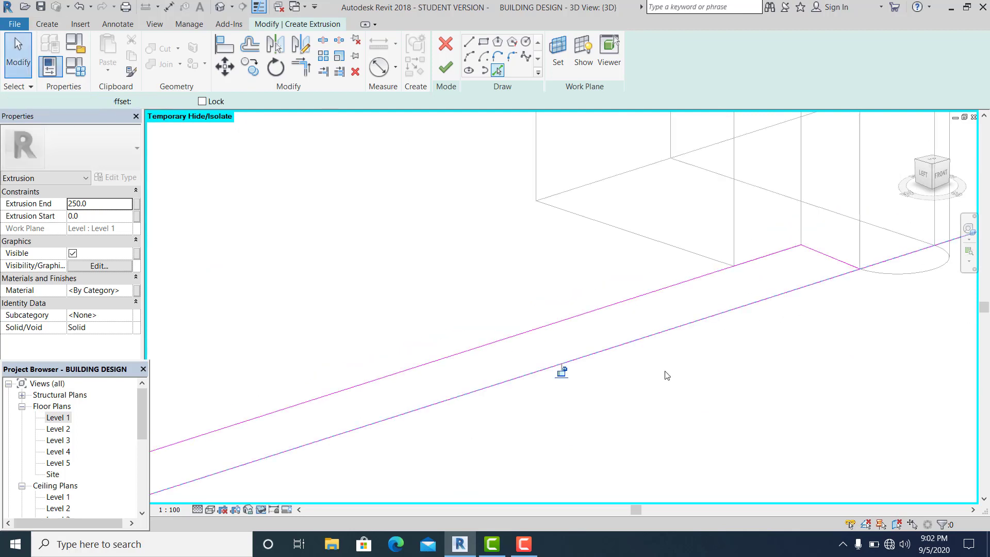
pyautogui.click(843, 263)
pyautogui.click(840, 273)
# Step: Try to trim the left wall's outer sketch line at its jamb, keeping the part outside the opening, and undo it
pyautogui.moveTo(649, 403)
pyautogui.mouseDown(button='middle')
pyautogui.moveTo(454, 400)
pyautogui.moveTo(286, 353)
pyautogui.mouseUp(button='middle')
pyautogui.click(286, 352)
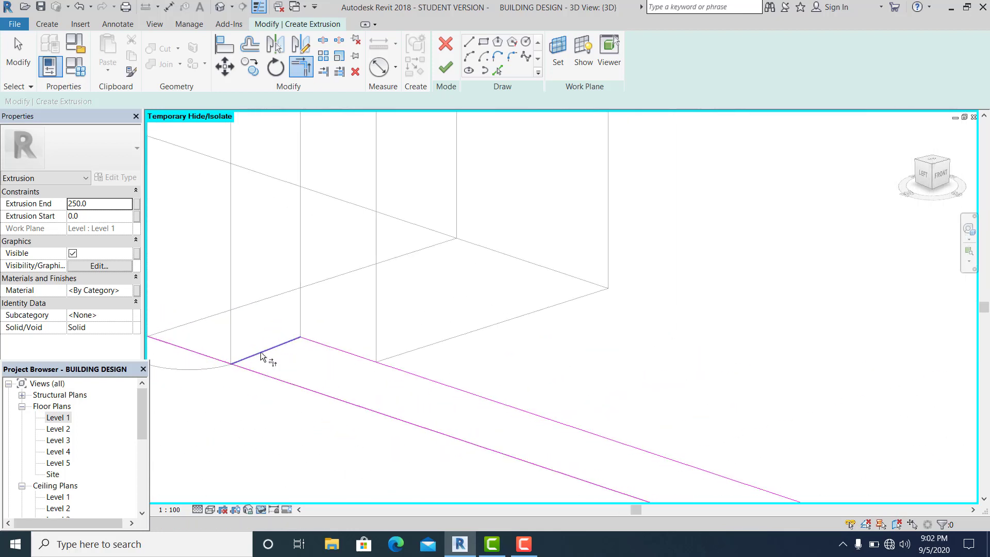
pyautogui.click(221, 359)
pyautogui.scroll(-2, 336, 379)
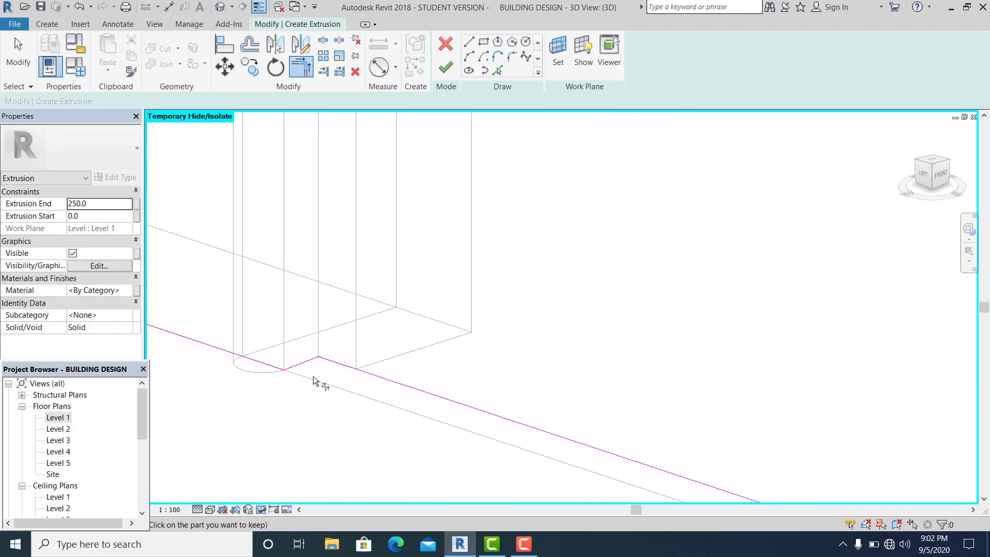
pyautogui.press('Escape')
# Step: Trim the left wall's outer sketch line to the short slanted line, keeping the part across the opening to close the L-shaped outline
pyautogui.scroll(3, 312, 381)
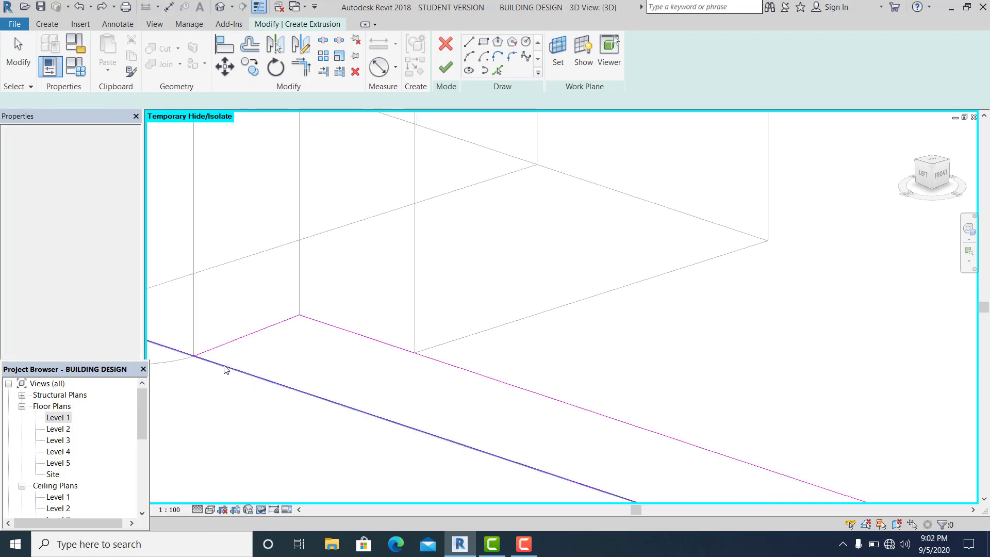
pyautogui.press('t')
pyautogui.press('r')
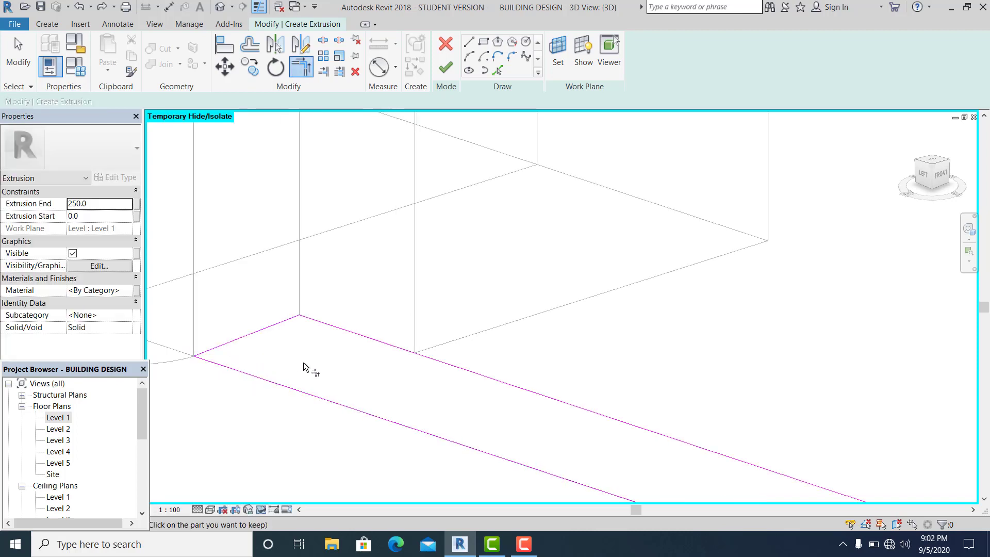
pyautogui.scroll(-4, 324, 382)
pyautogui.scroll(-4, 323, 382)
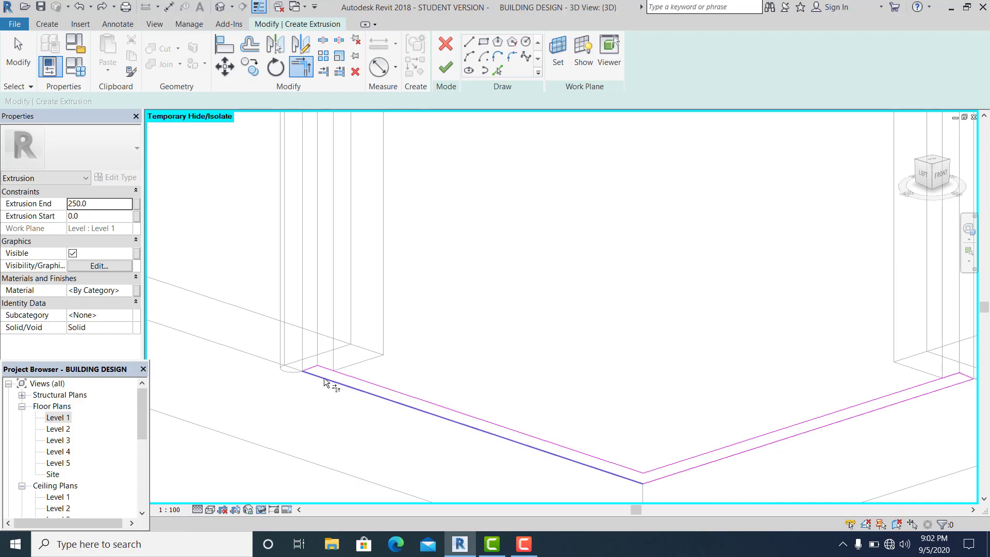
pyautogui.click(15, 49)
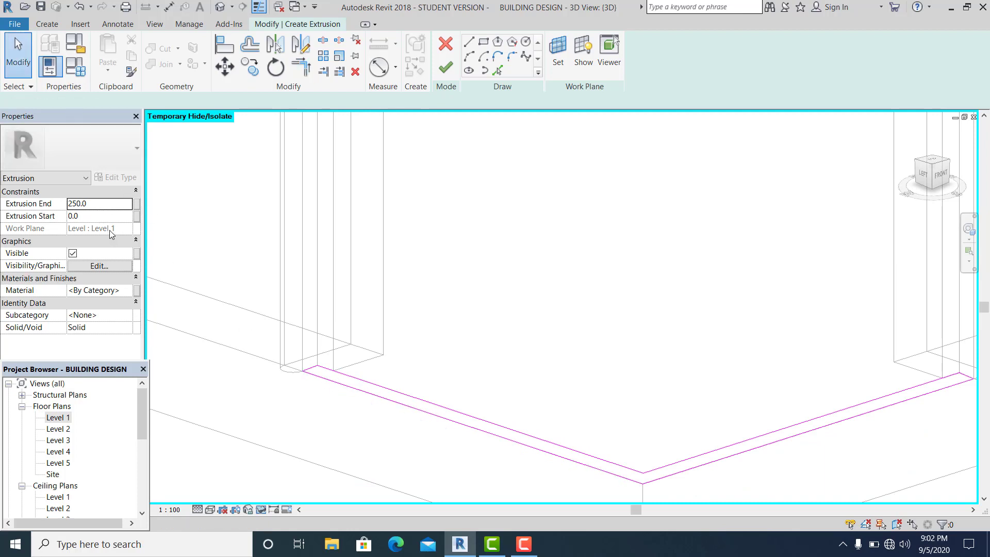
# Step: Set the extrusion's material to Metal - Stainless Steel,Polished
pyautogui.click(87, 291)
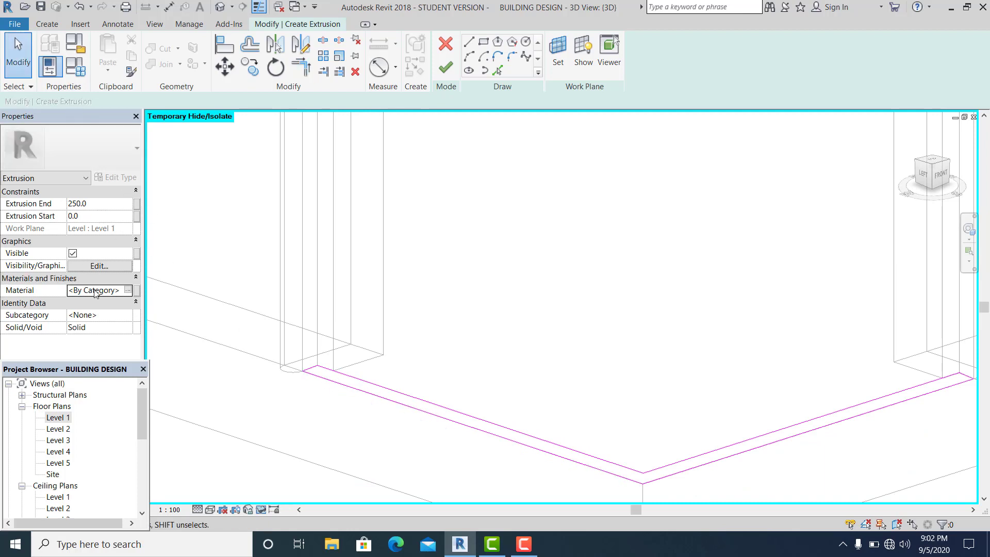
pyautogui.click(131, 291)
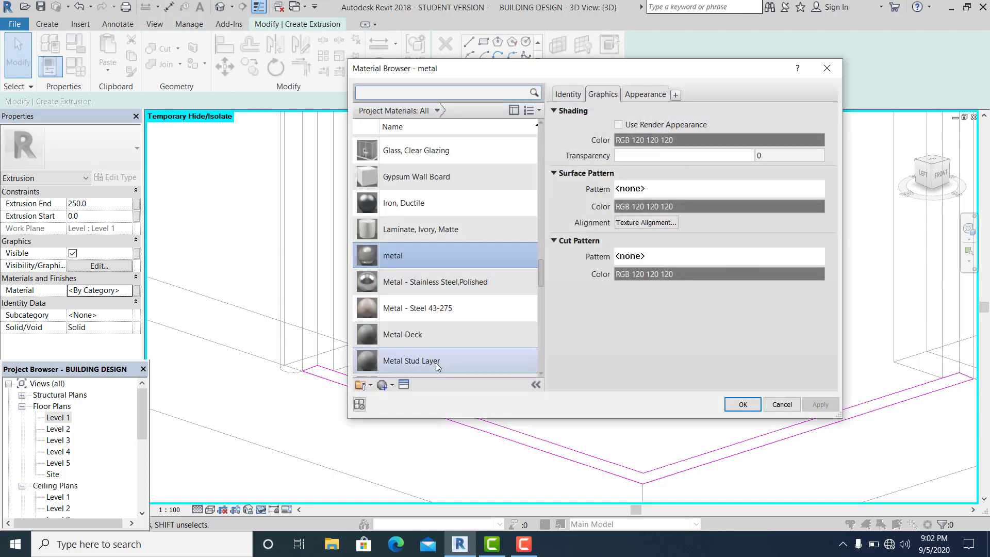
pyautogui.scroll(-1, 434, 366)
pyautogui.rightClick(398, 230)
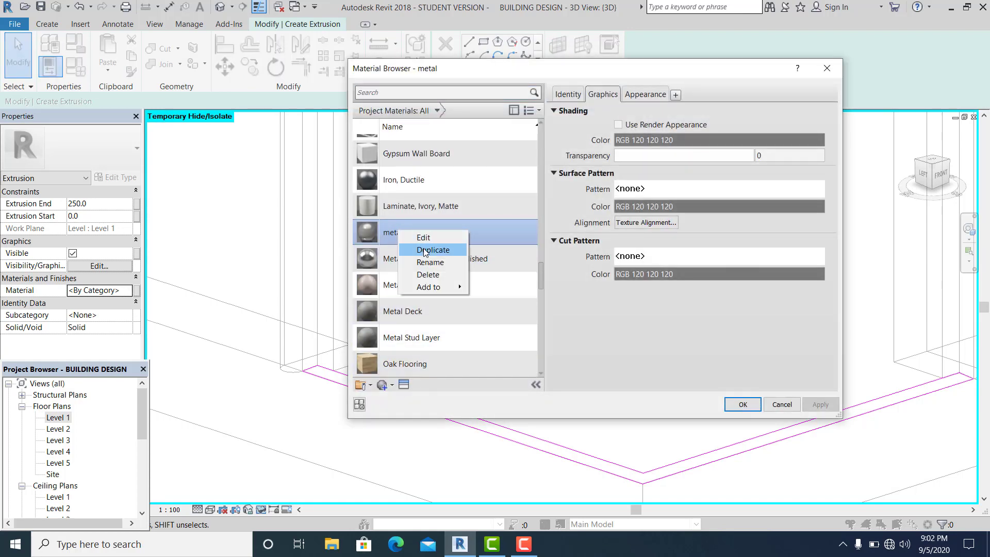
pyautogui.click(563, 293)
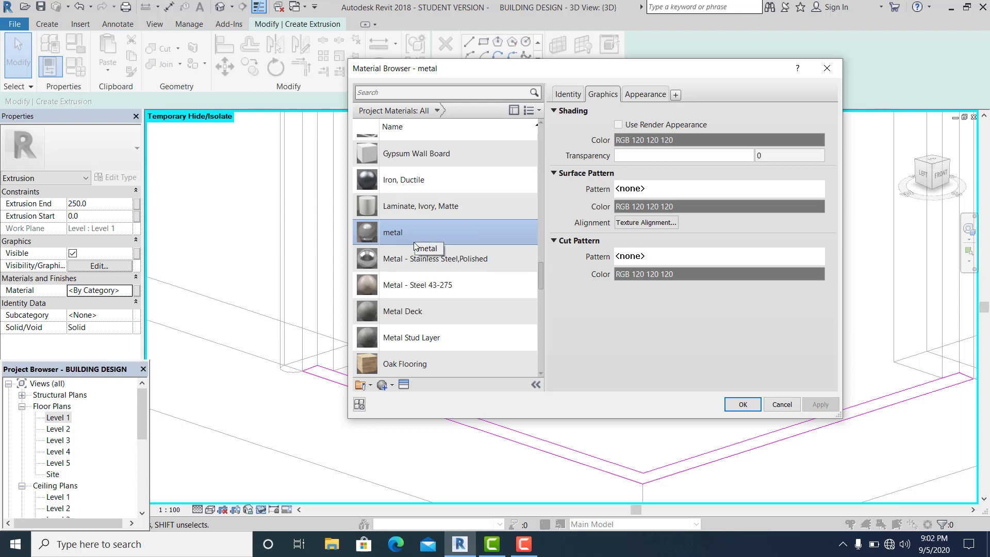
pyautogui.doubleClick(417, 259)
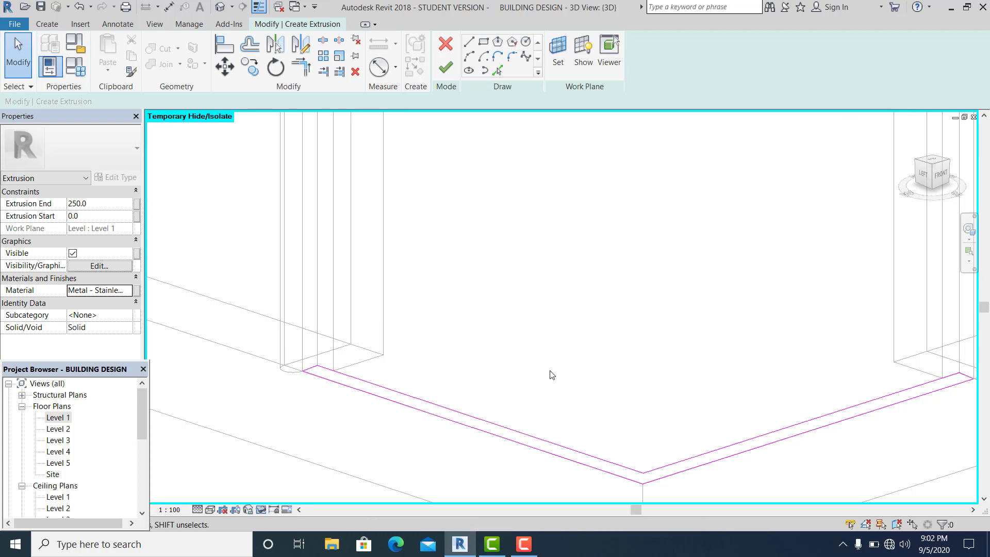
# Step: Complete the extrusion and stretch its top up to the frame's head across the corner opening, finishing the in-place door
pyautogui.click(443, 75)
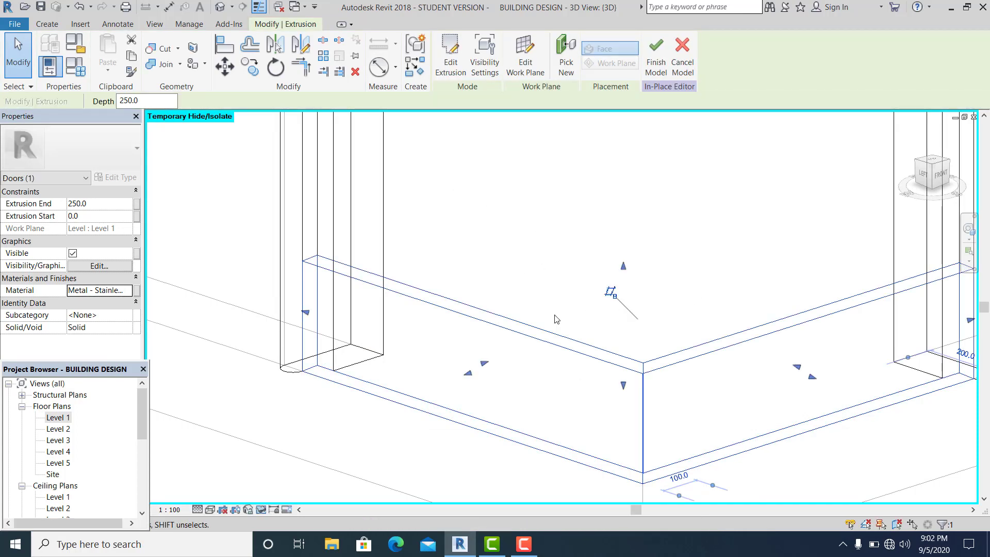
pyautogui.scroll(-4, 552, 376)
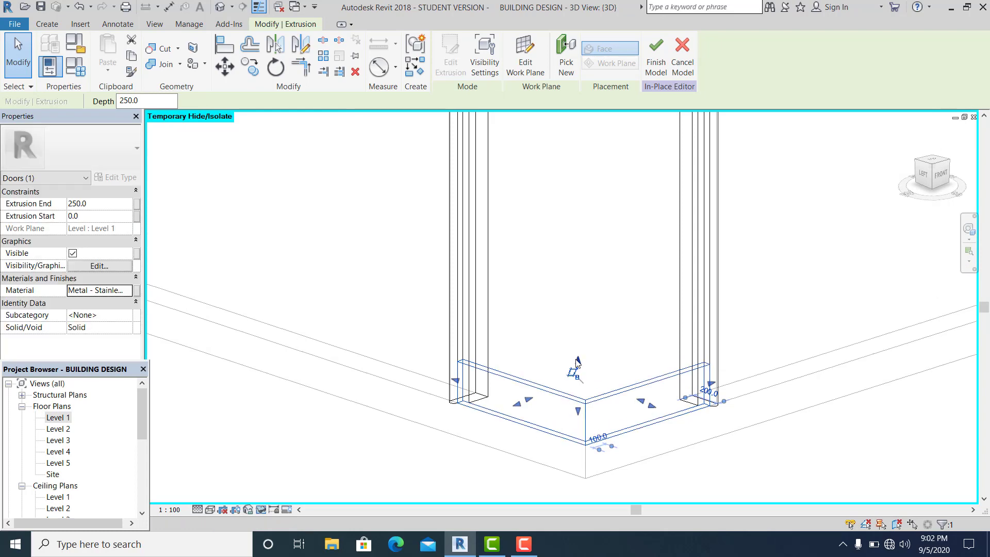
pyautogui.moveTo(577, 361); pyautogui.dragTo(588, 181)
pyautogui.moveTo(601, 247); pyautogui.dragTo(596, 377, button='middle')
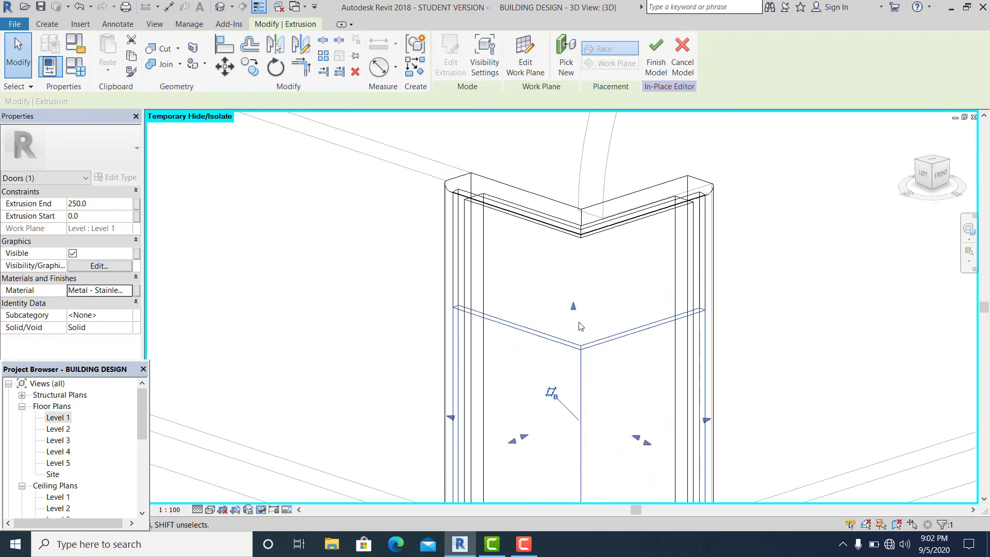
pyautogui.moveTo(574, 309); pyautogui.dragTo(596, 235)
pyautogui.click(617, 280)
pyautogui.moveTo(604, 288); pyautogui.dragTo(582, 281, button='middle')
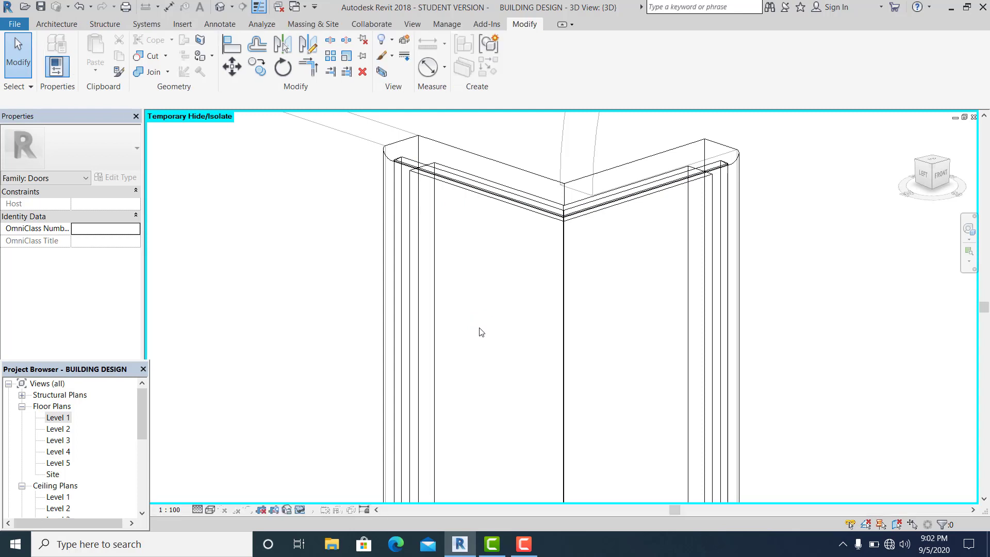
# Step: Switch the 3D view to the Realistic visual style and save the project
pyautogui.scroll(-5, 484, 338)
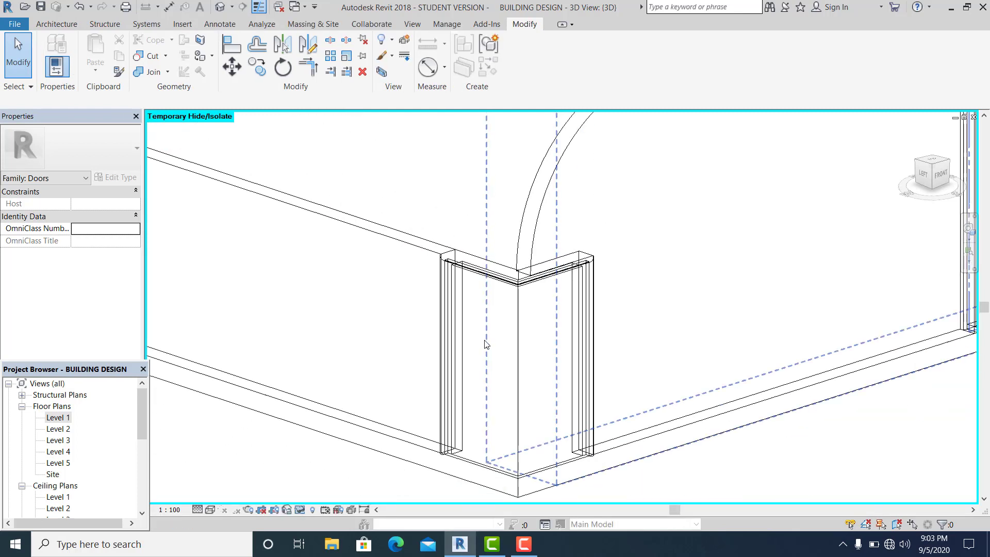
pyautogui.click(208, 512)
pyautogui.click(242, 485)
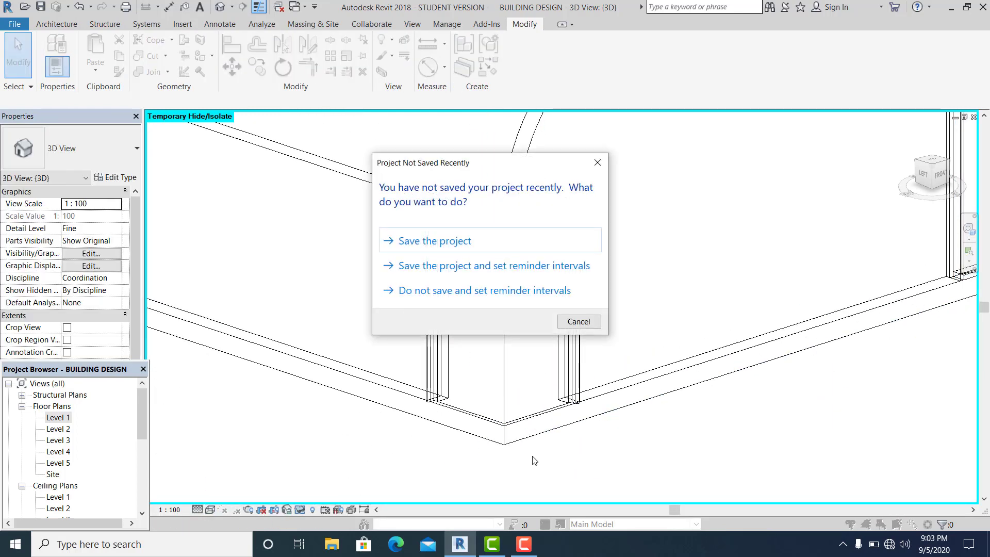
pyautogui.click(456, 243)
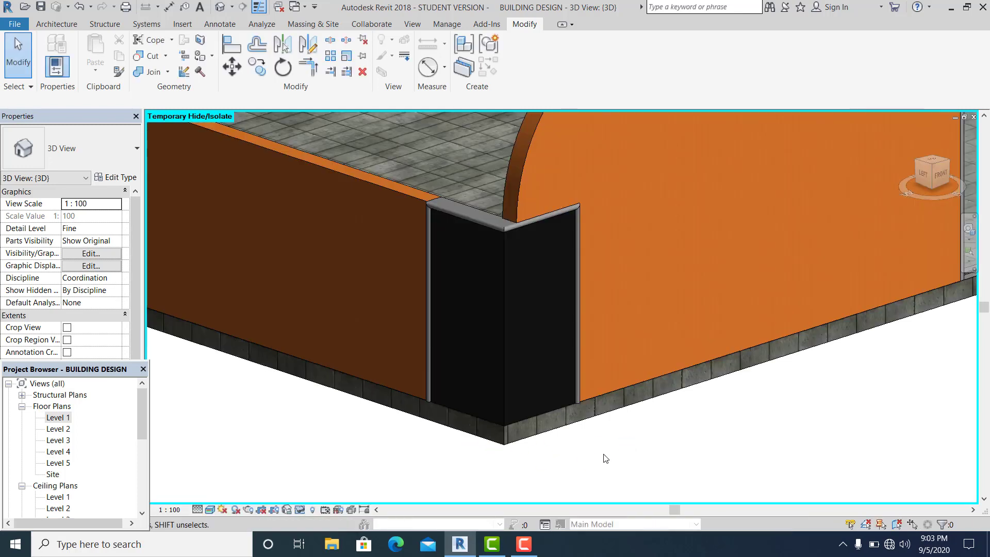
# Step: Reset the temporary hide/isolate in the 3D view and inspect the corner door from several angles
pyautogui.click(297, 510)
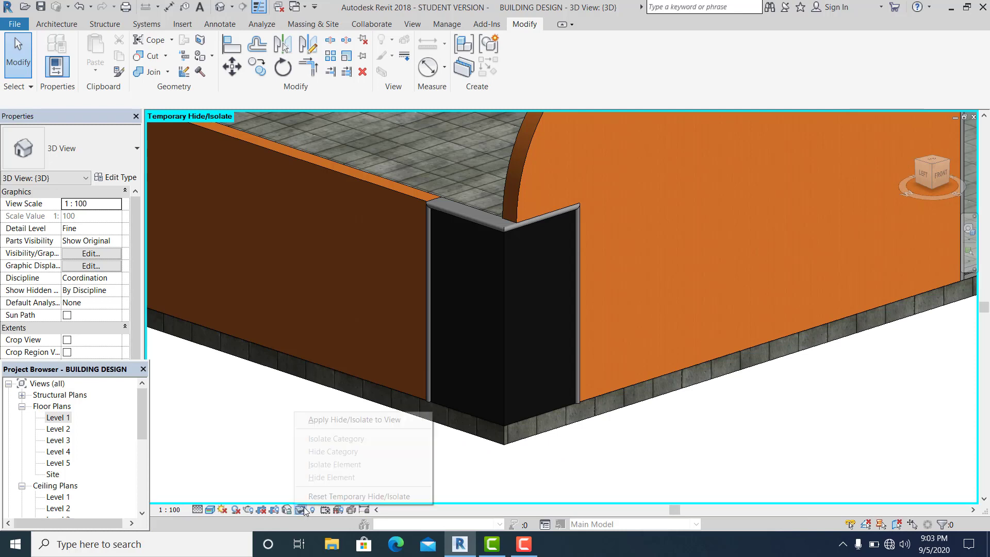
pyautogui.click(330, 497)
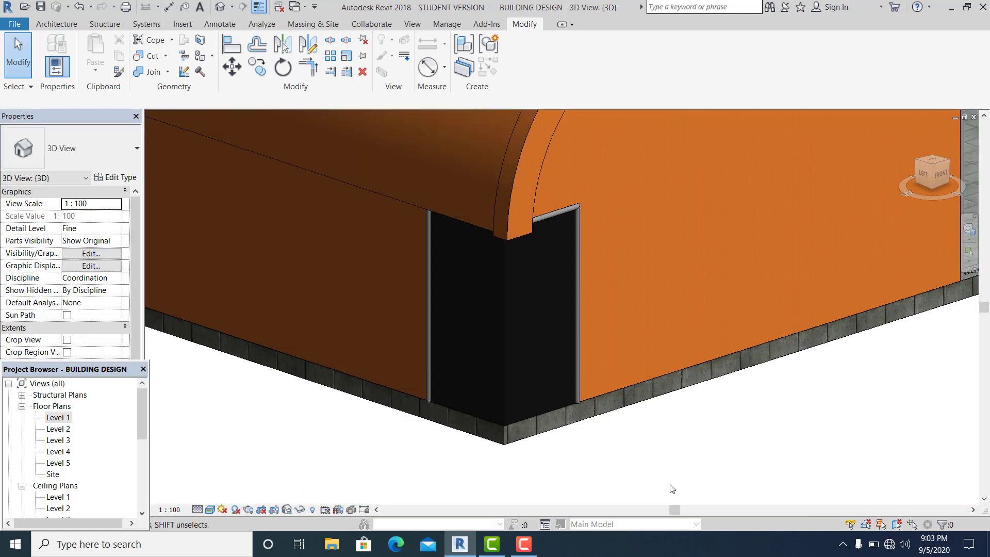
pyautogui.scroll(-1, 634, 474)
pyautogui.scroll(-2, 612, 479)
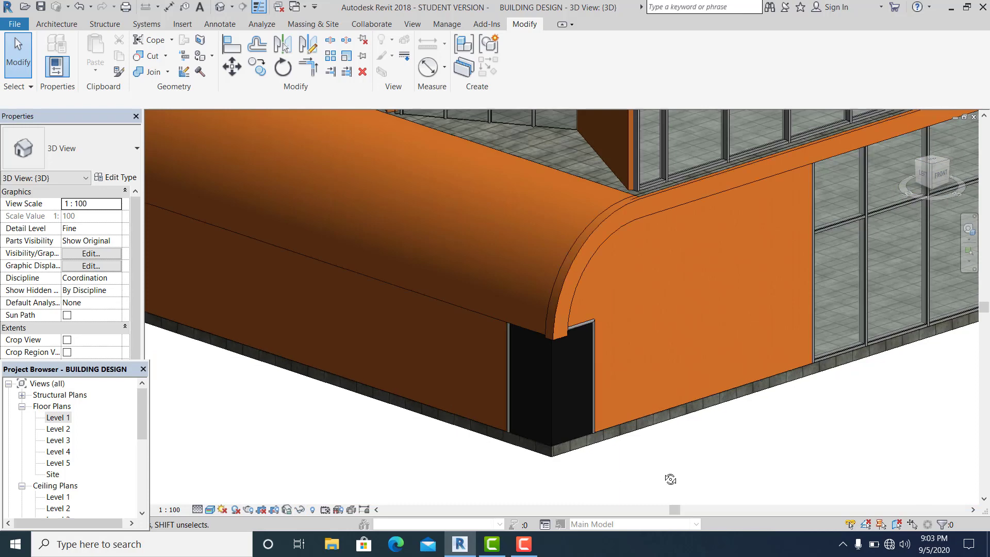
pyautogui.keyDown('shift'); pyautogui.moveTo(672, 480); pyautogui.dragTo(601, 433, button='middle'); pyautogui.keyUp('shift')
pyautogui.moveTo(443, 402); pyautogui.dragTo(403, 457, button='middle')
pyautogui.keyDown('shift'); pyautogui.moveTo(642, 446); pyautogui.dragTo(688, 460, button='middle'); pyautogui.keyUp('shift')
pyautogui.scroll(1, 431, 338)
pyautogui.moveTo(446, 358); pyautogui.dragTo(550, 402, button='middle')
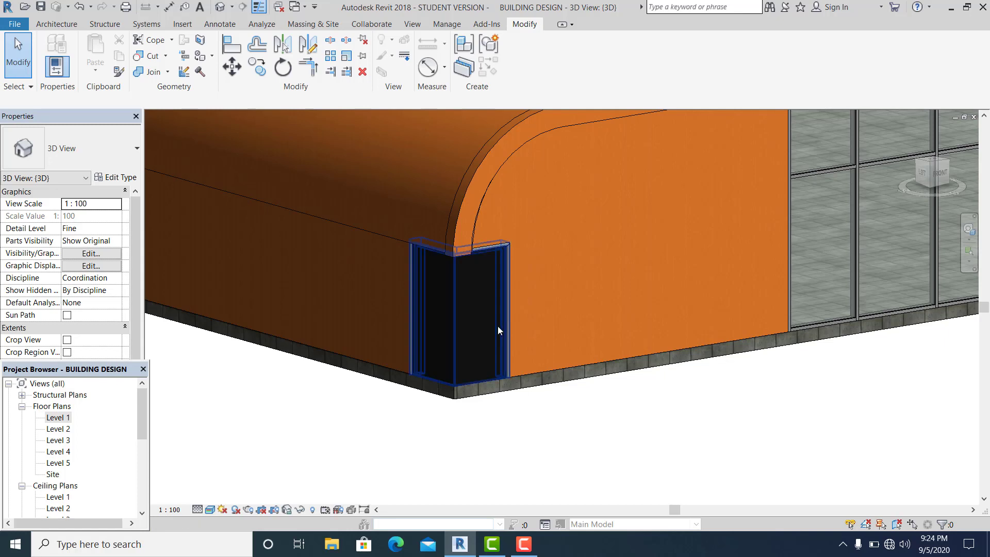
pyautogui.moveTo(571, 412); pyautogui.dragTo(573, 416, button='middle')
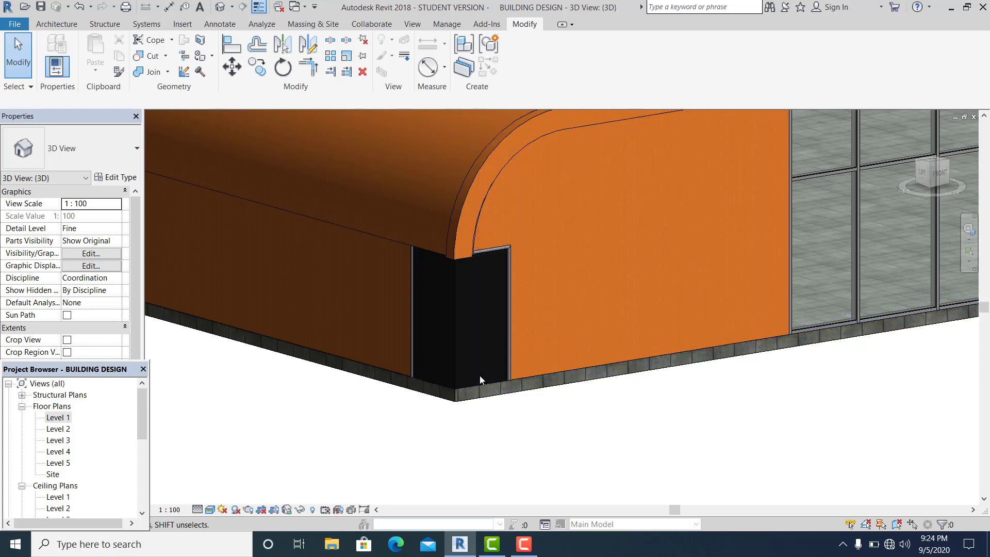
# Step: Reopen the in-place corner door for editing and load the M_Exterior Pull family from the US Metric library's Doors Hardware folder
pyautogui.doubleClick(430, 382)
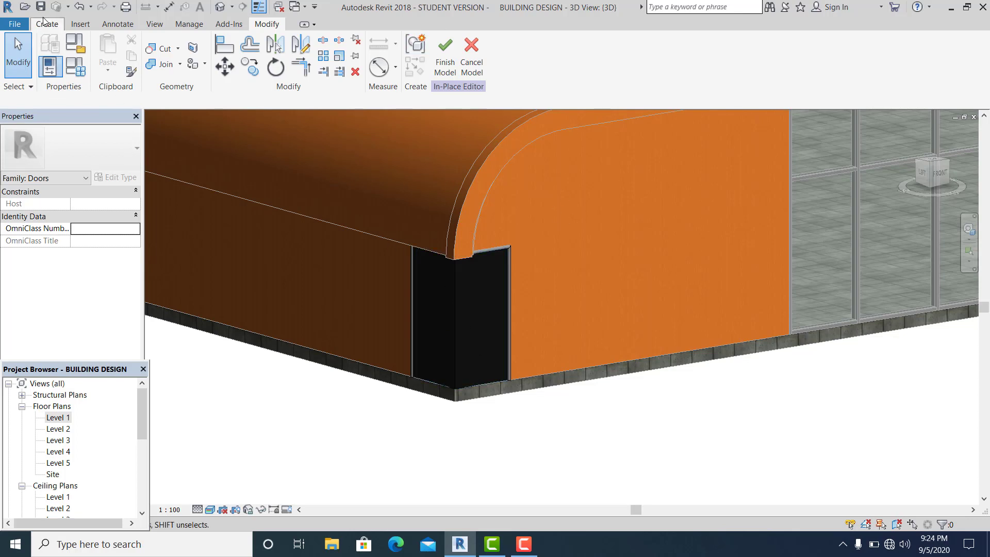
pyautogui.click(81, 24)
pyautogui.click(476, 57)
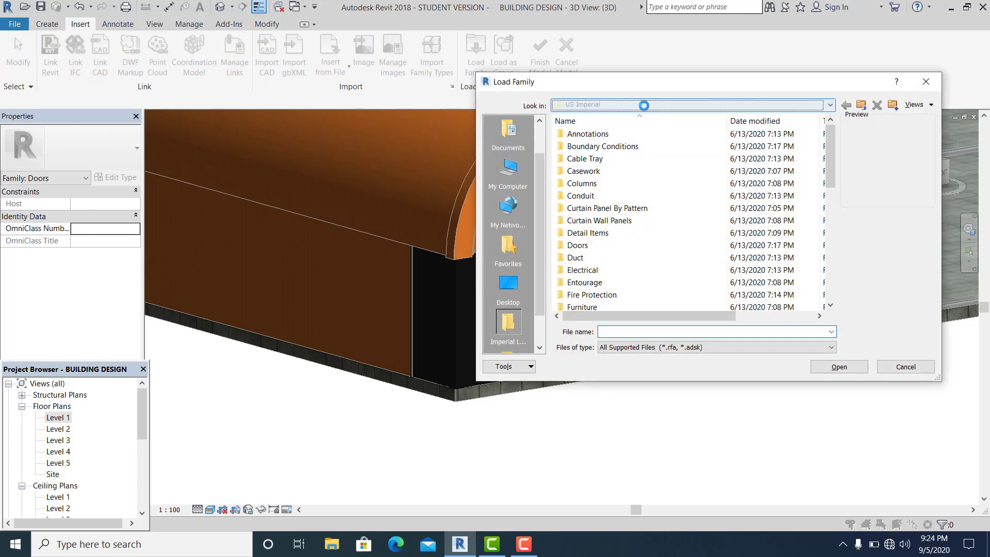
pyautogui.click(645, 106)
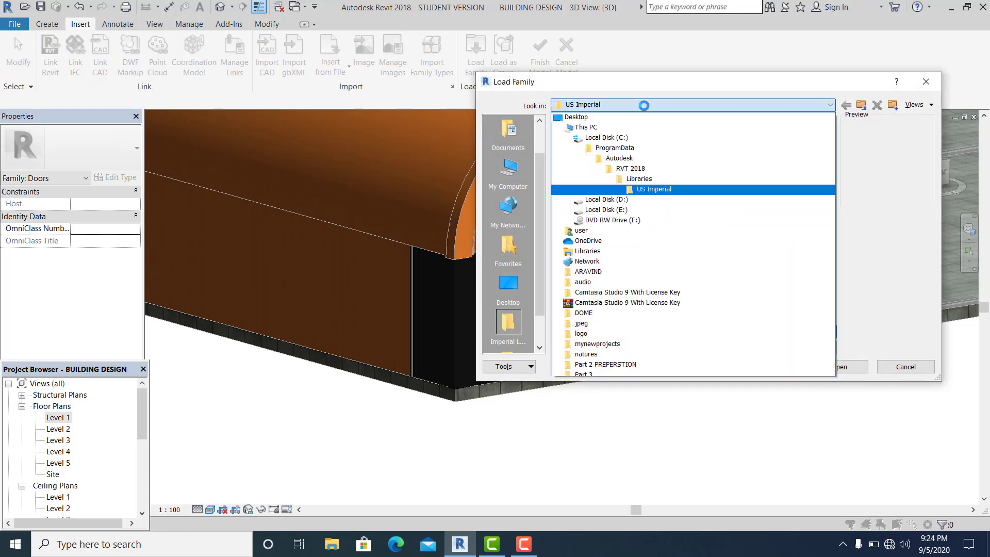
pyautogui.click(651, 179)
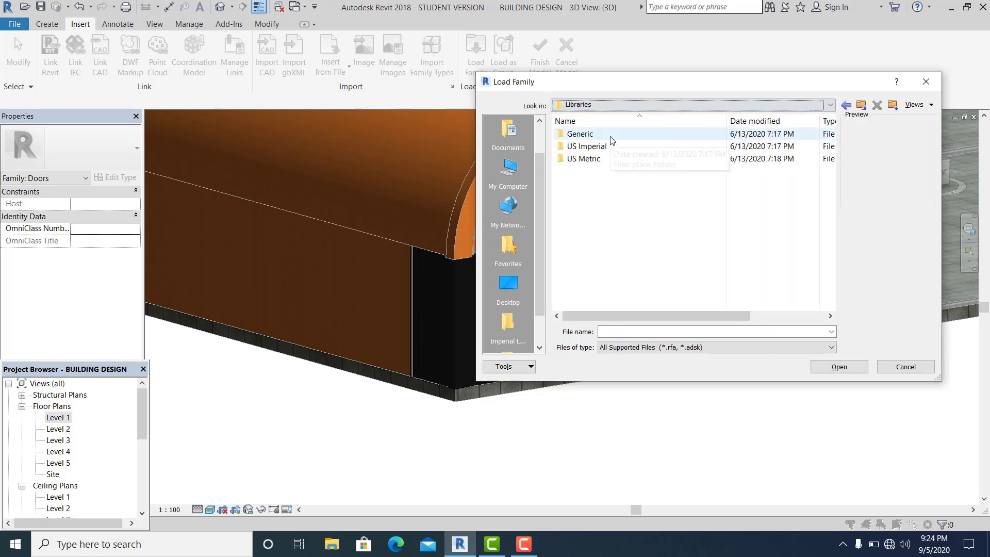
pyautogui.doubleClick(598, 160)
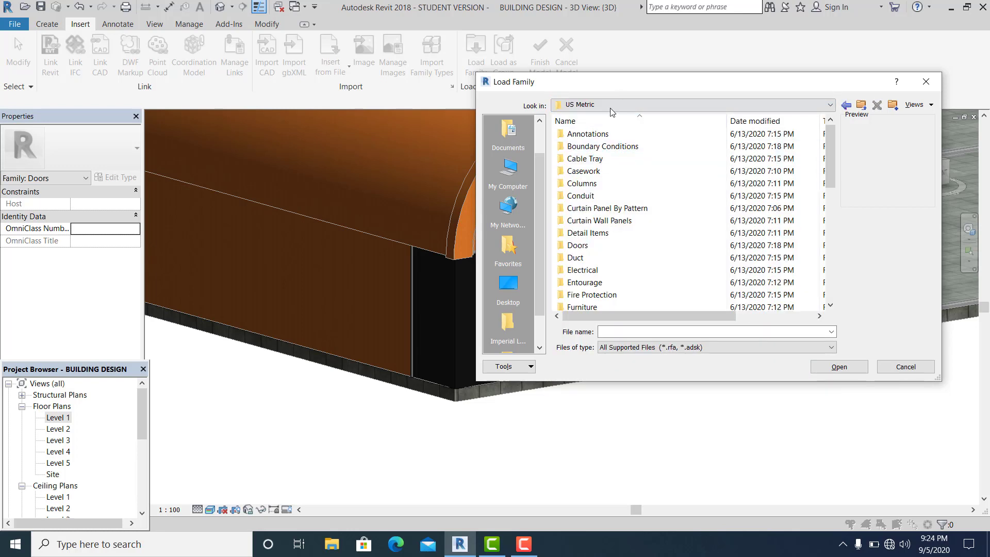
pyautogui.scroll(-2, 832, 155)
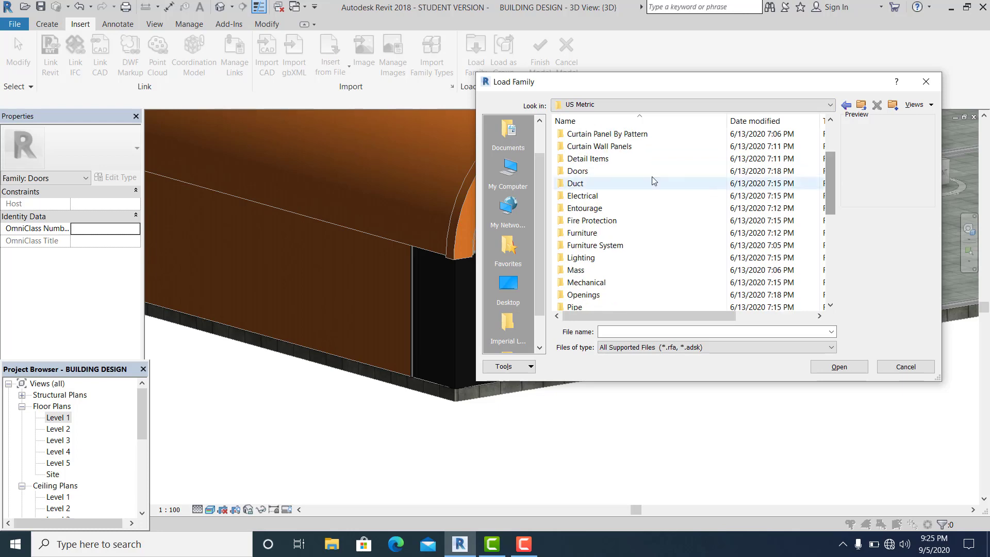
pyautogui.doubleClick(582, 171)
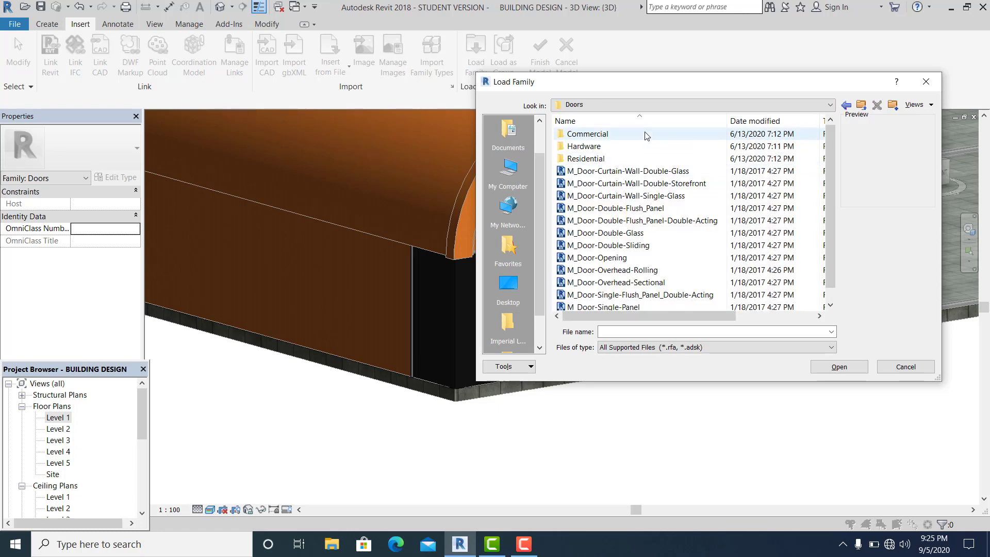
pyautogui.click(592, 148)
pyautogui.doubleClick(592, 148)
pyautogui.click(603, 148)
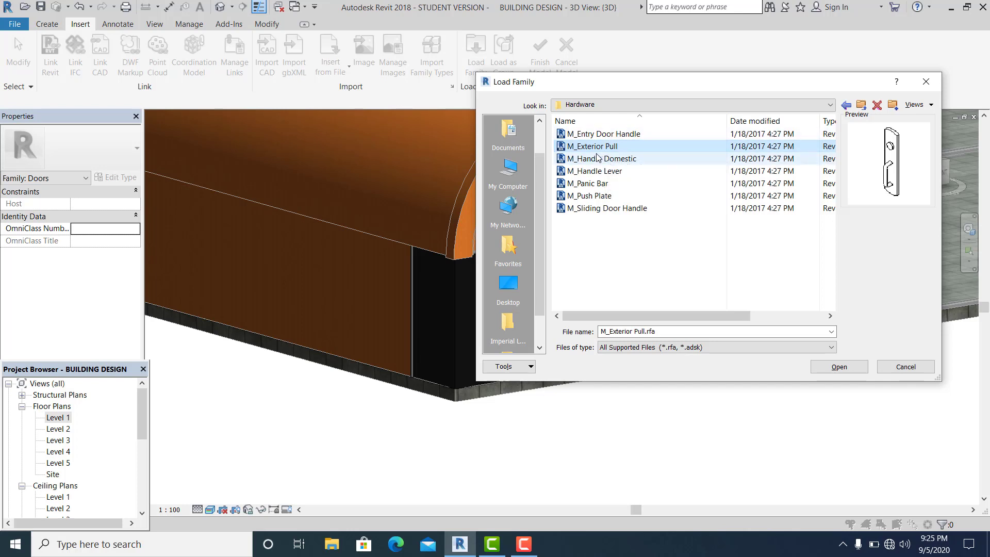
pyautogui.click(832, 364)
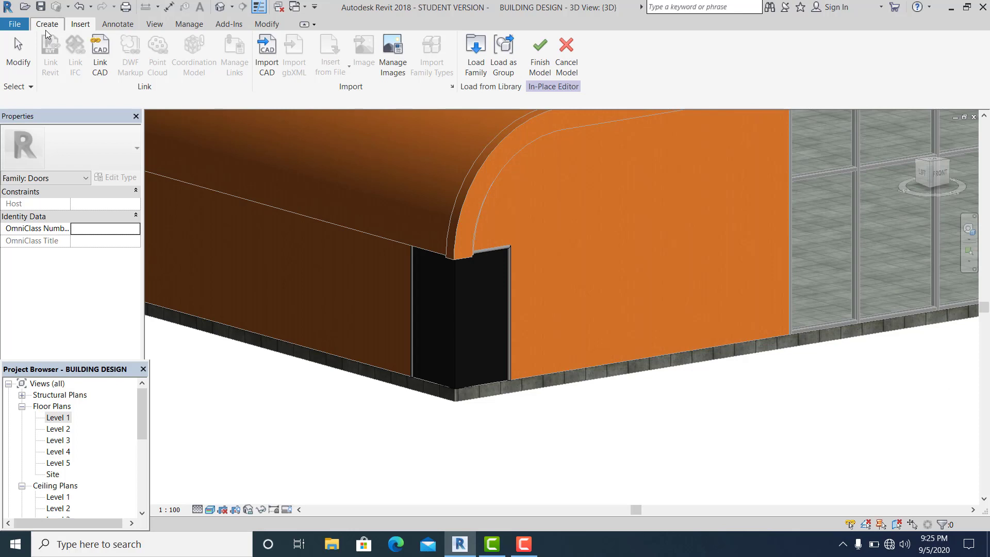
# Step: Place one M_Exterior Pull With Lock component on Level 1 inside the in-place door model
pyautogui.click(45, 29)
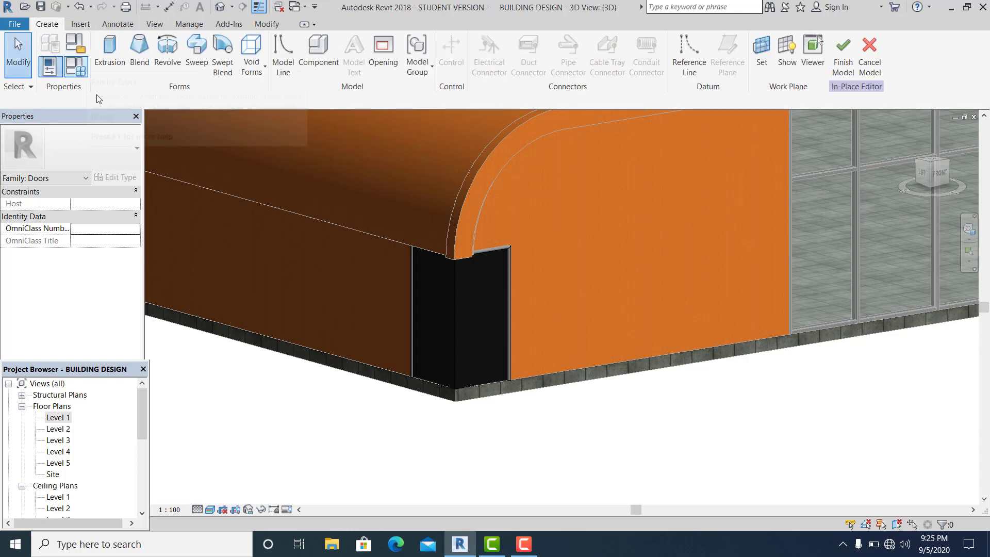
pyautogui.click(318, 51)
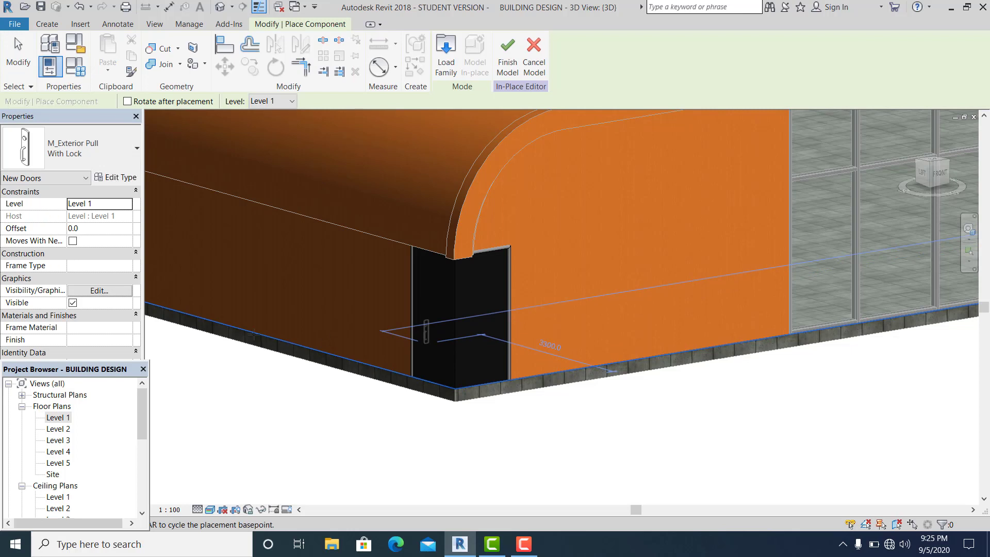
pyautogui.click(17, 67)
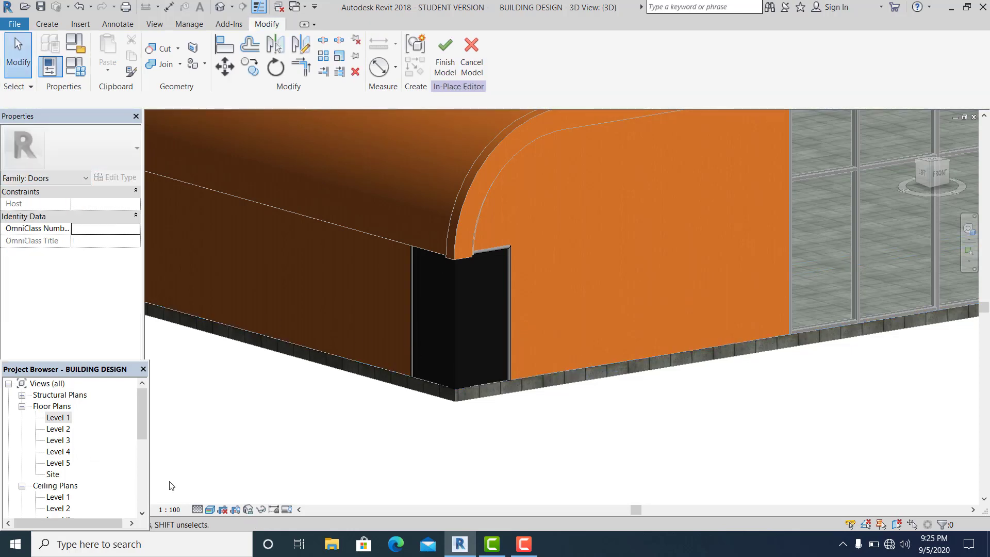
# Step: Set the 3D view to Wireframe and open the Level 1 floor plan
pyautogui.click(211, 509)
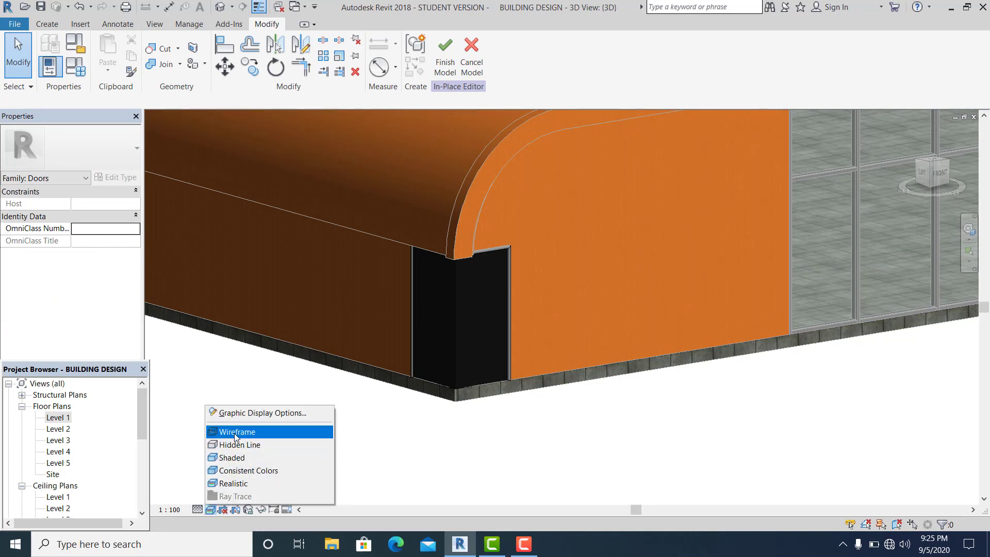
pyautogui.click(243, 432)
pyautogui.doubleClick(60, 418)
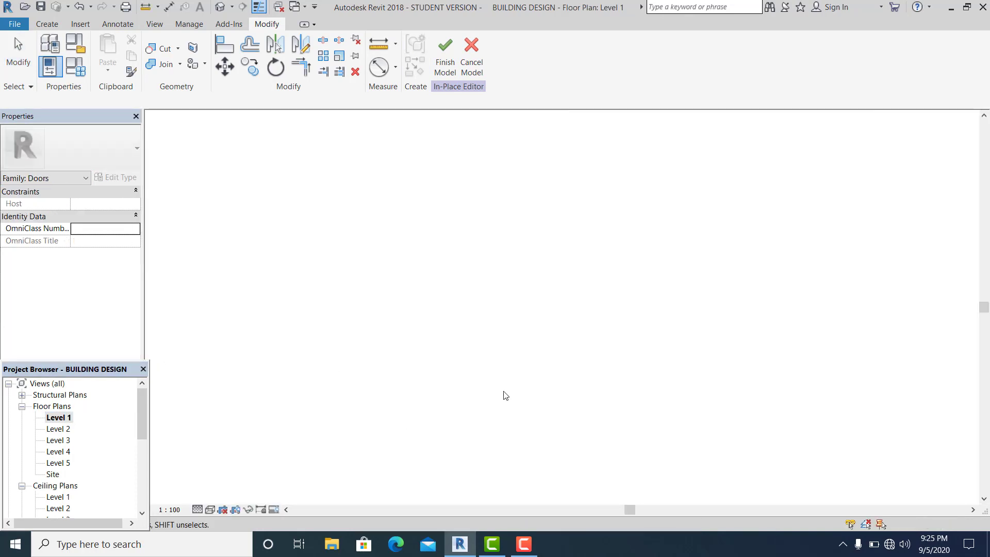
# Step: Move the exterior pull in plan closer to the corner door, about 760 mm from the vertical grid line on its right
pyautogui.scroll(-8, 465, 356)
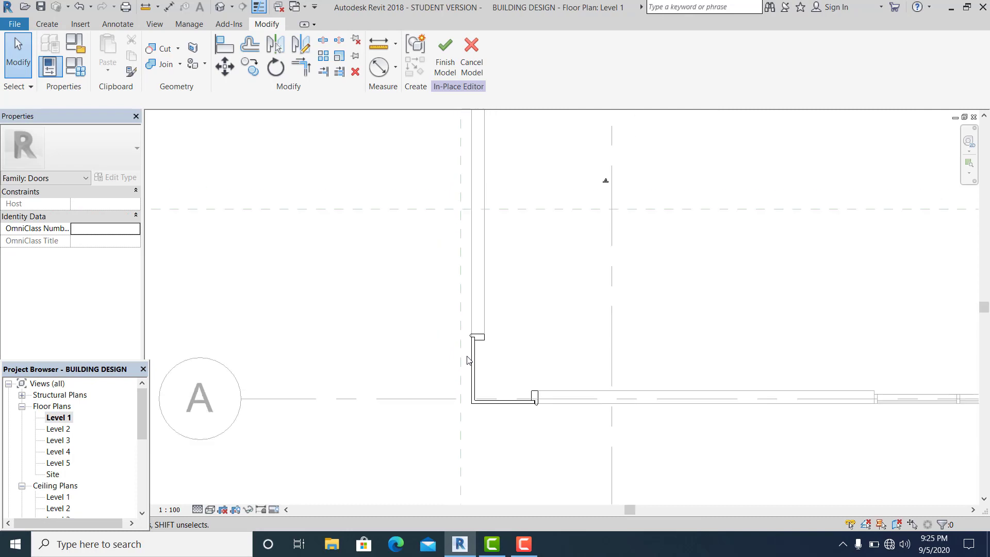
pyautogui.scroll(2, 531, 274)
pyautogui.scroll(4, 587, 222)
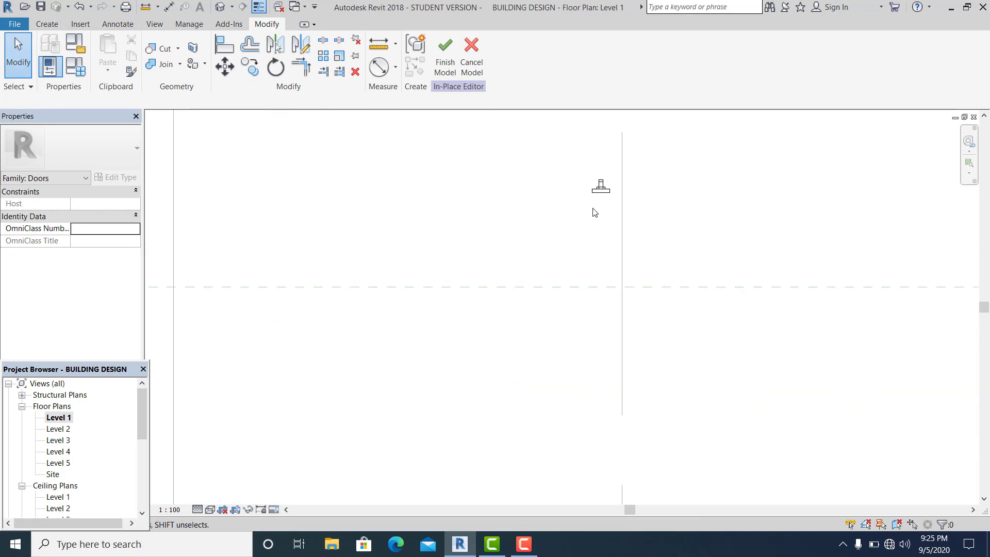
pyautogui.moveTo(608, 190); pyautogui.dragTo(382, 421)
pyautogui.moveTo(439, 393); pyautogui.dragTo(639, 207, button='middle')
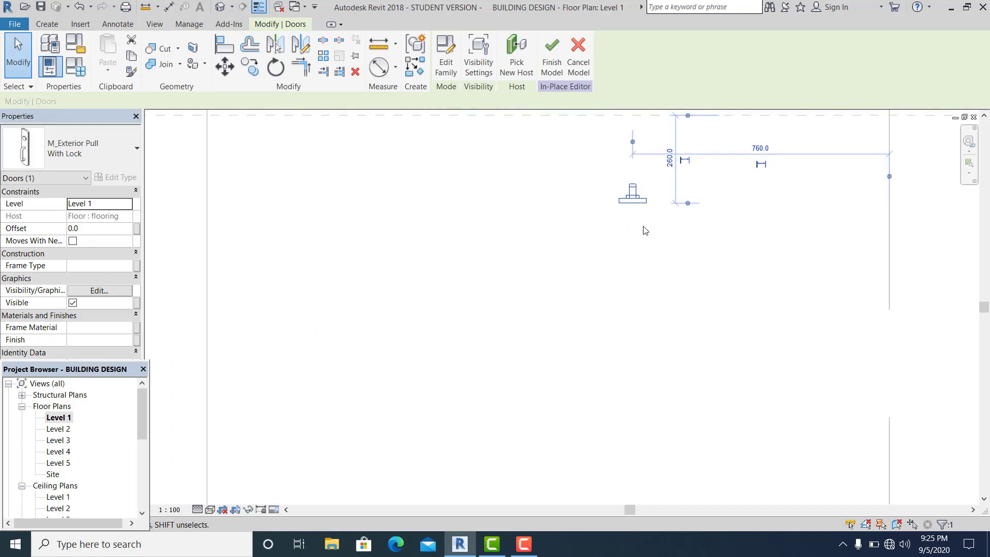
pyautogui.click(644, 229)
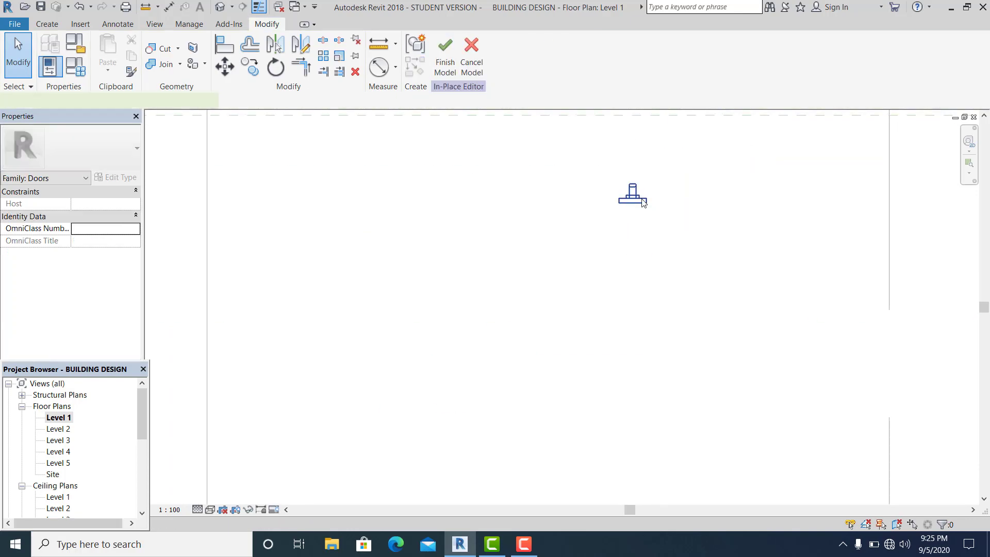
# Step: Rotate the exterior pull in 90° increments until its grip points left, towards the outside of the left wall
pyautogui.click(638, 200)
pyautogui.click(641, 250)
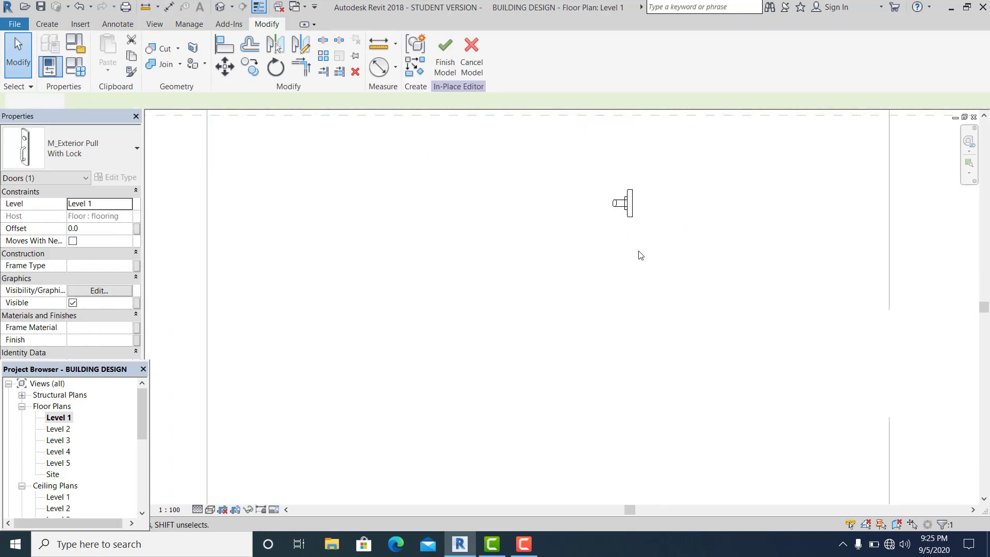
pyautogui.click(639, 212)
pyautogui.click(638, 212)
pyautogui.press('space')
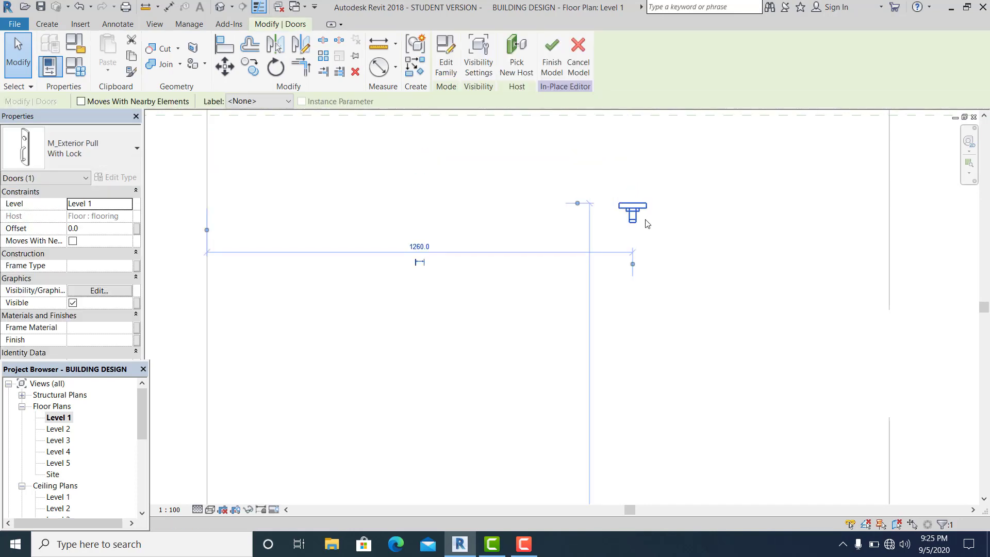
pyautogui.press('space')
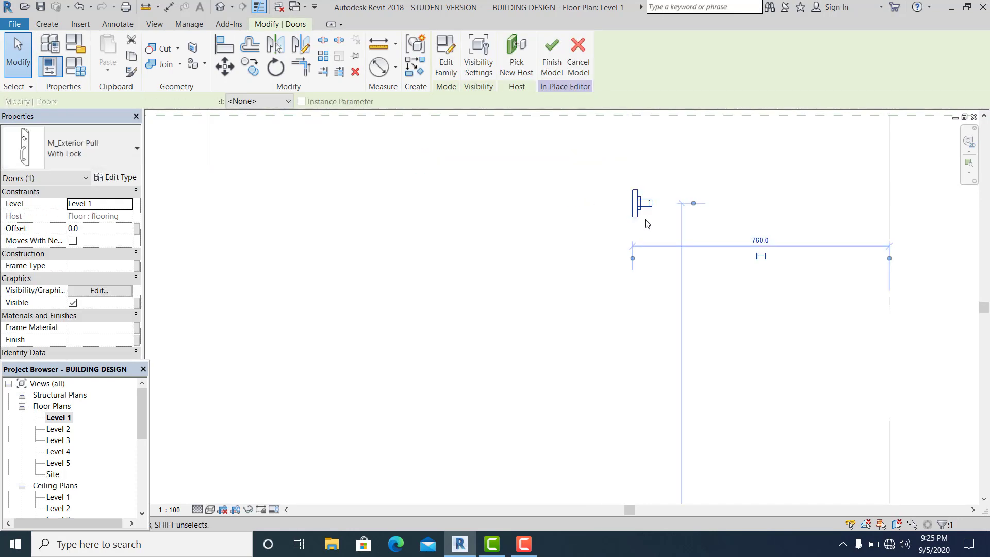
pyautogui.press('space')
pyautogui.press('space')
pyautogui.click(578, 274)
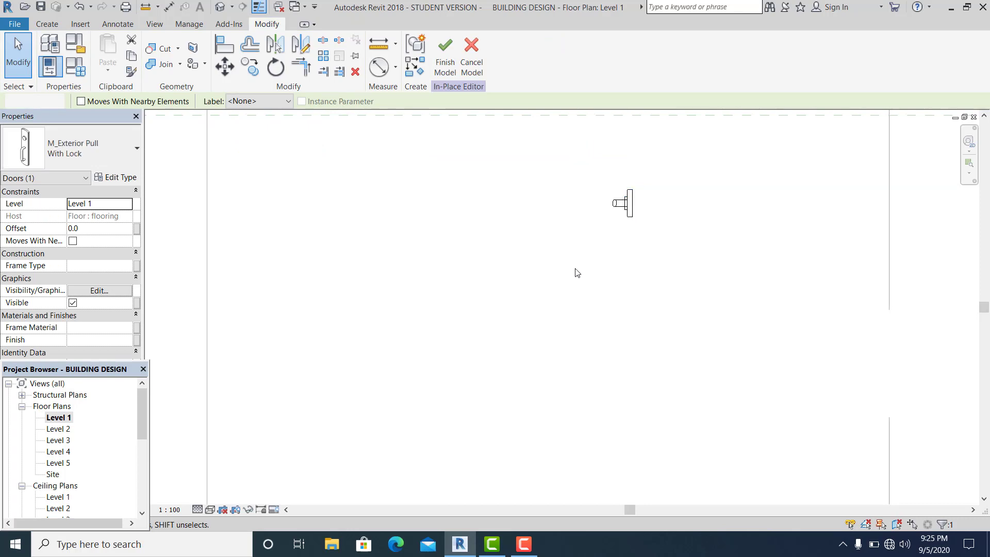
pyautogui.scroll(-2, 578, 274)
pyautogui.moveTo(589, 308); pyautogui.dragTo(584, 276, button='middle')
pyautogui.scroll(-1, 589, 281)
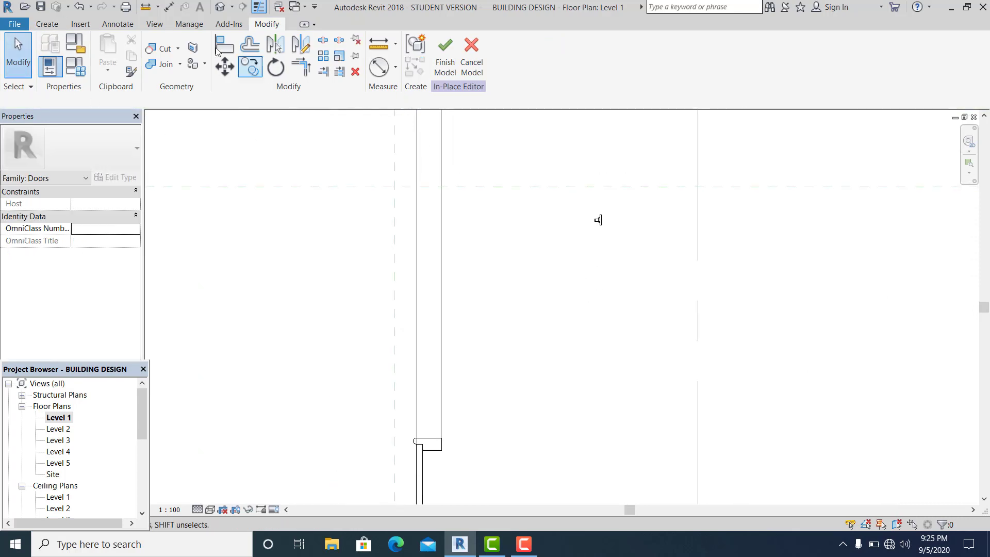
# Step: Align the back of the exterior pull with the outer face of the corner door panel in plan
pyautogui.moveTo(551, 280); pyautogui.dragTo(578, 232, button='middle')
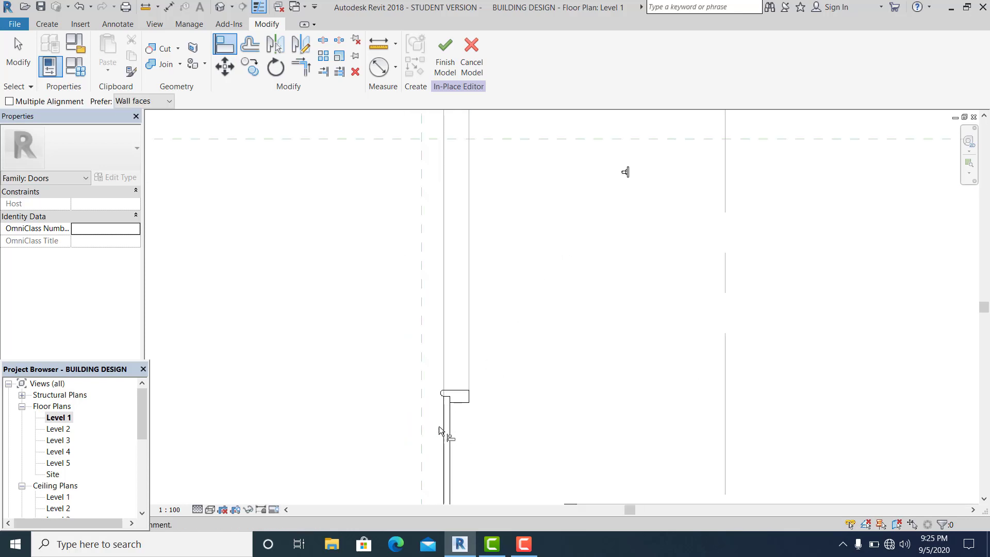
pyautogui.click(443, 424)
pyautogui.scroll(3, 645, 179)
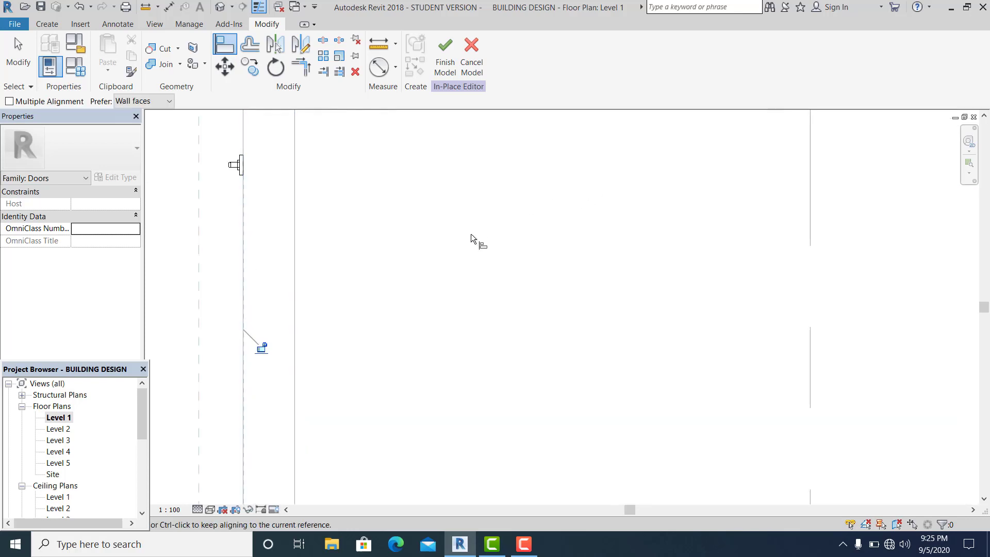
pyautogui.scroll(-2, 472, 234)
pyautogui.moveTo(473, 208); pyautogui.dragTo(507, 154, button='middle')
pyautogui.moveTo(391, 209); pyautogui.dragTo(421, 202, button='middle')
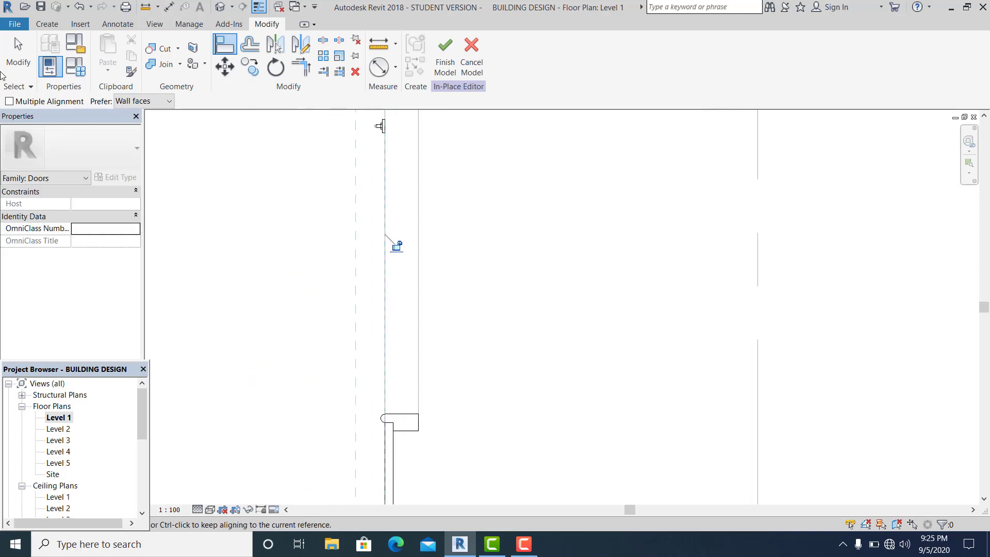
pyautogui.click(7, 67)
# Step: Move the exterior pull in plan along the wall face onto the door panel, close to the door frame jamb
pyautogui.click(379, 125)
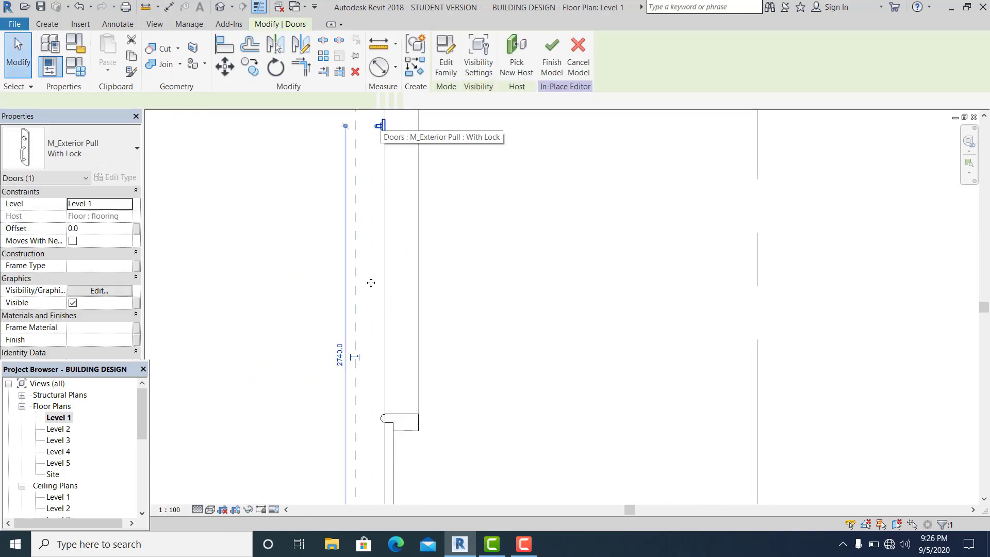
pyautogui.moveTo(371, 282); pyautogui.dragTo(383, 463)
pyautogui.scroll(1, 479, 462)
pyautogui.moveTo(479, 462); pyautogui.dragTo(526, 354, button='middle')
pyautogui.click(525, 355)
pyautogui.scroll(4, 425, 369)
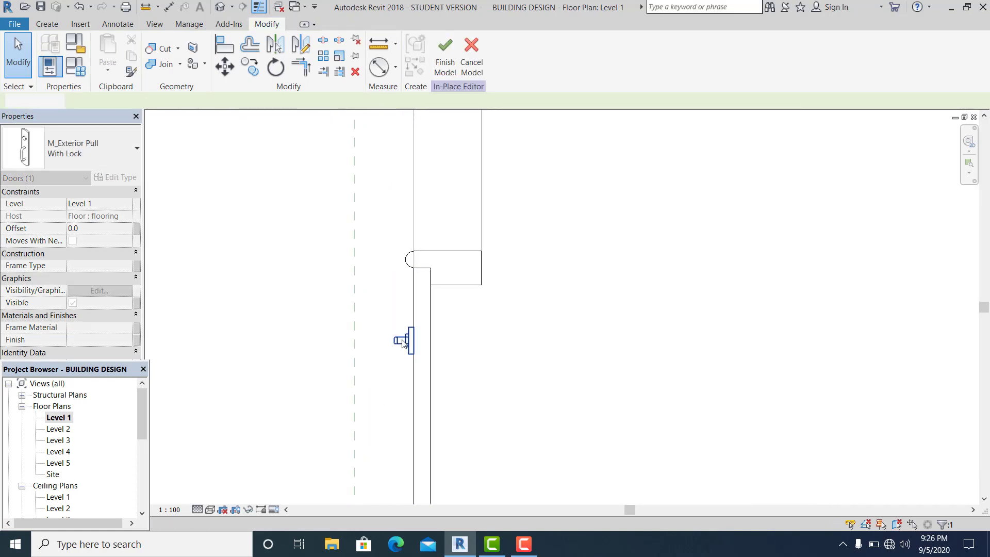
pyautogui.click(403, 343)
pyautogui.scroll(1, 413, 285)
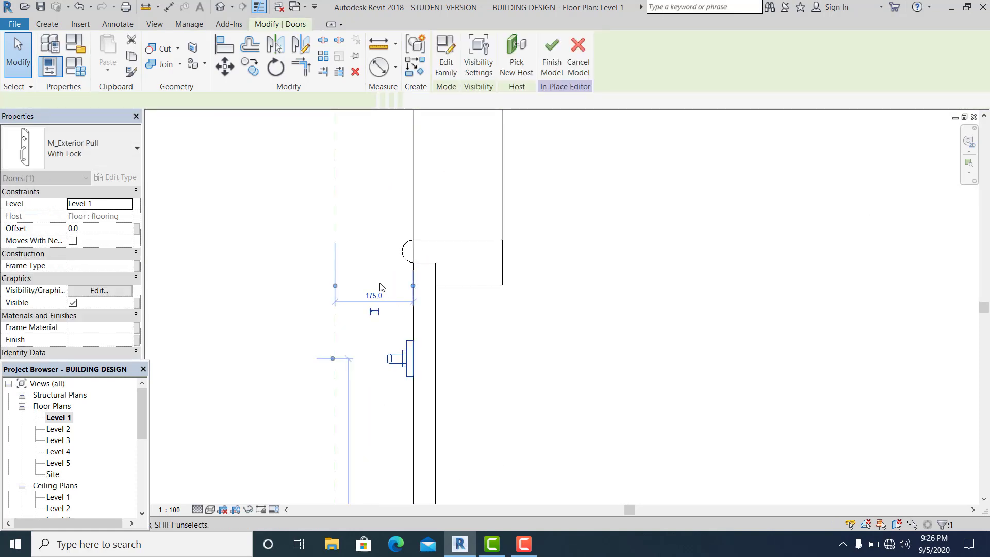
pyautogui.moveTo(407, 358); pyautogui.dragTo(409, 321)
pyautogui.click(535, 352)
pyautogui.scroll(-3, 448, 337)
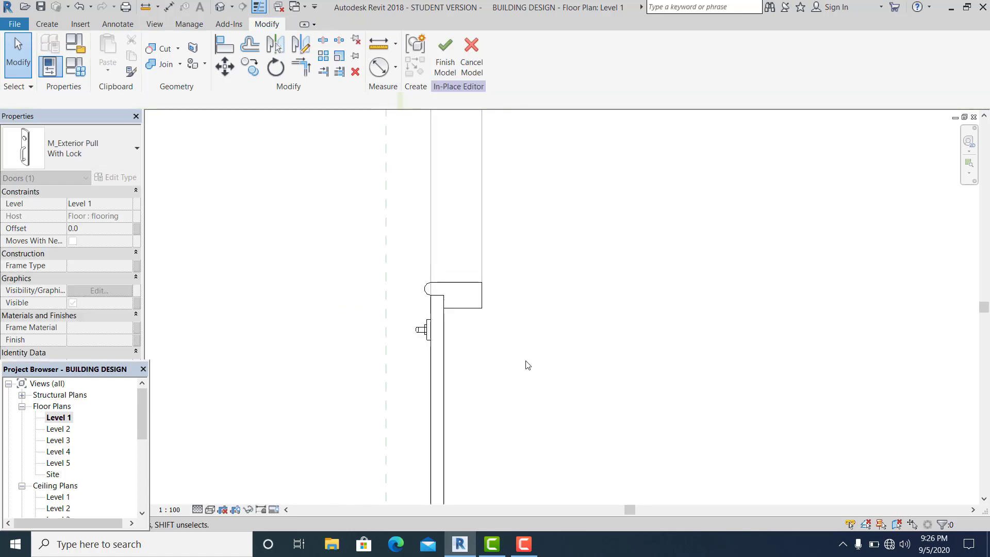
# Step: Switch to the 3D view and set the exterior pull's offset from Level 1 to 900
pyautogui.click(220, 7)
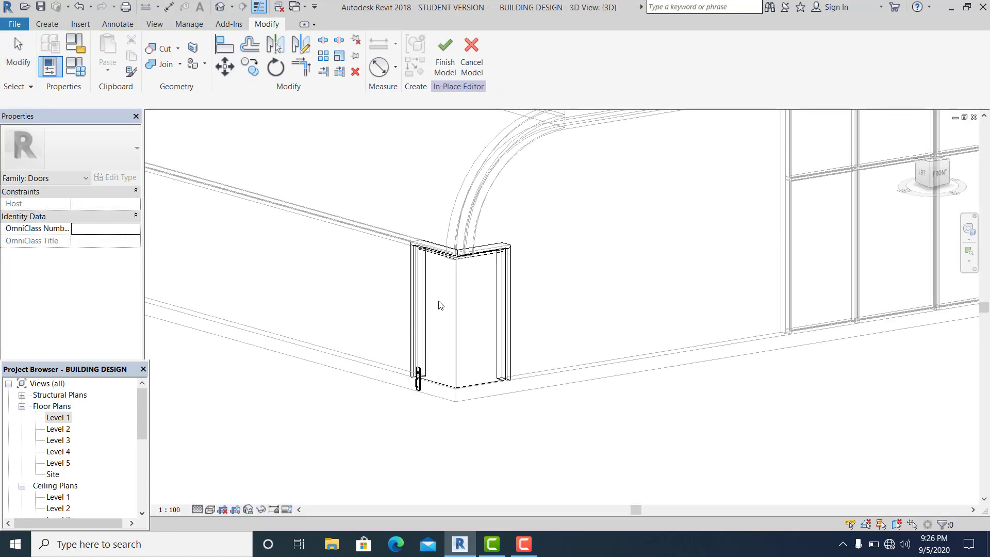
pyautogui.scroll(3, 437, 388)
pyautogui.click(433, 362)
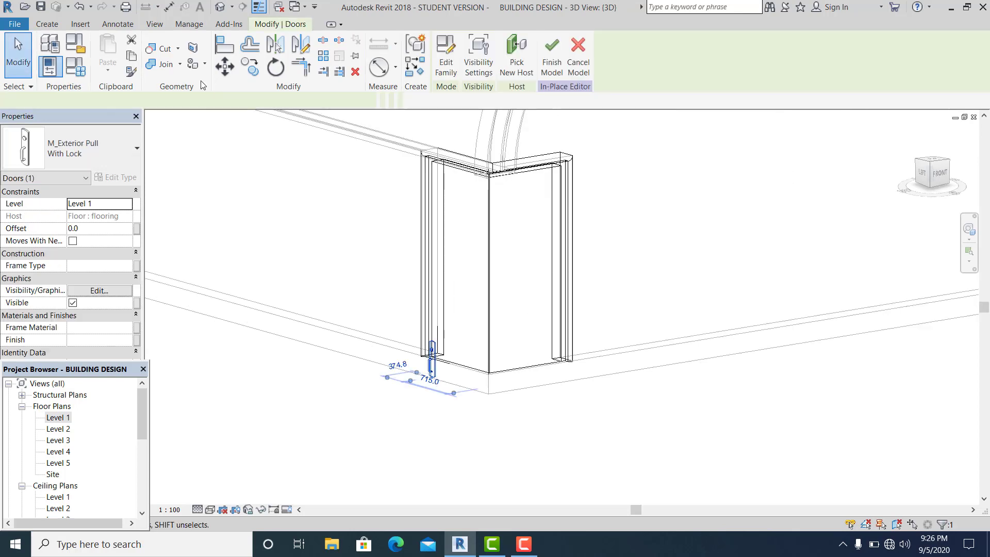
pyautogui.click(94, 228)
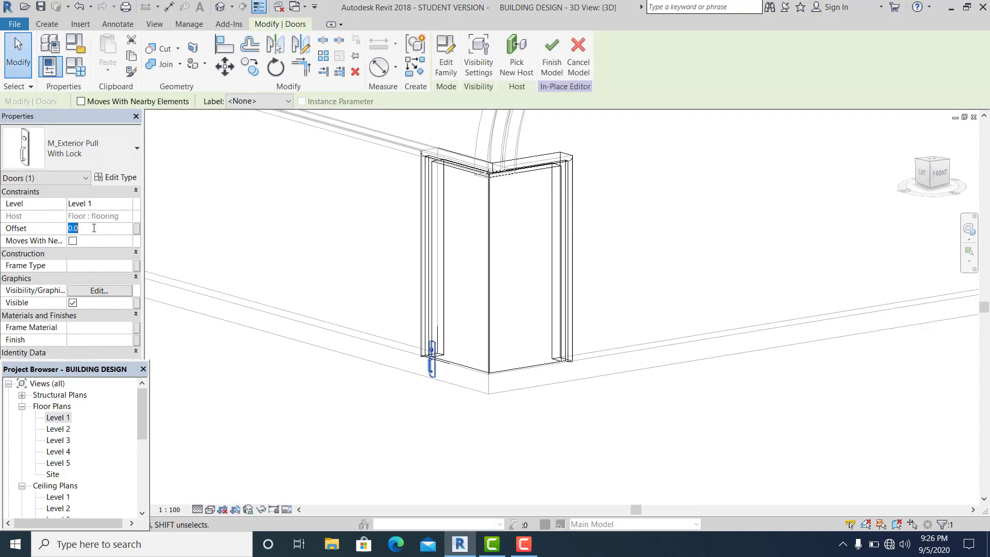
pyautogui.write('950')
pyautogui.press('BackSpace')
pyautogui.press('BackSpace')
pyautogui.write('00')
pyautogui.click(281, 405)
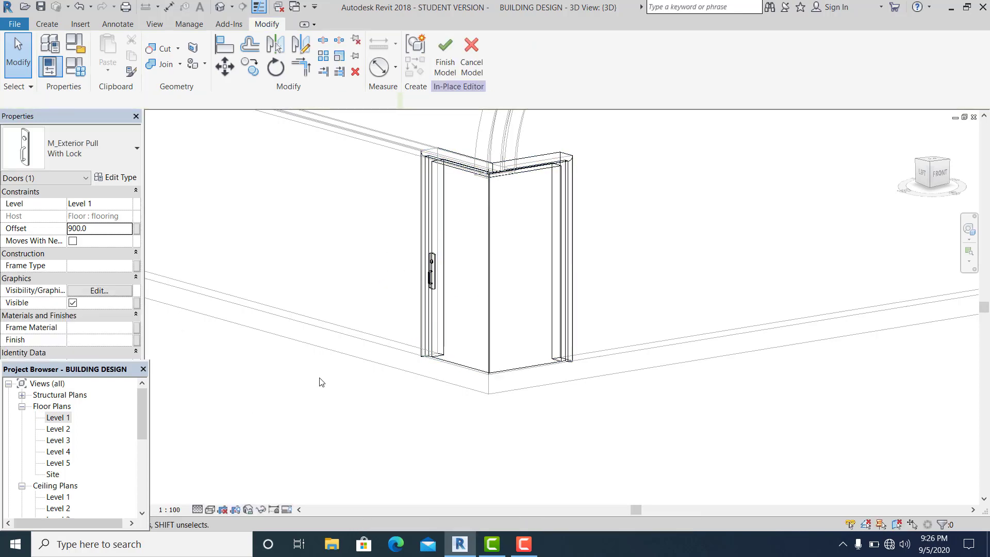
# Step: Finish the in-place door model and set the 3D view's visual style to Realistic
pyautogui.scroll(-1, 320, 382)
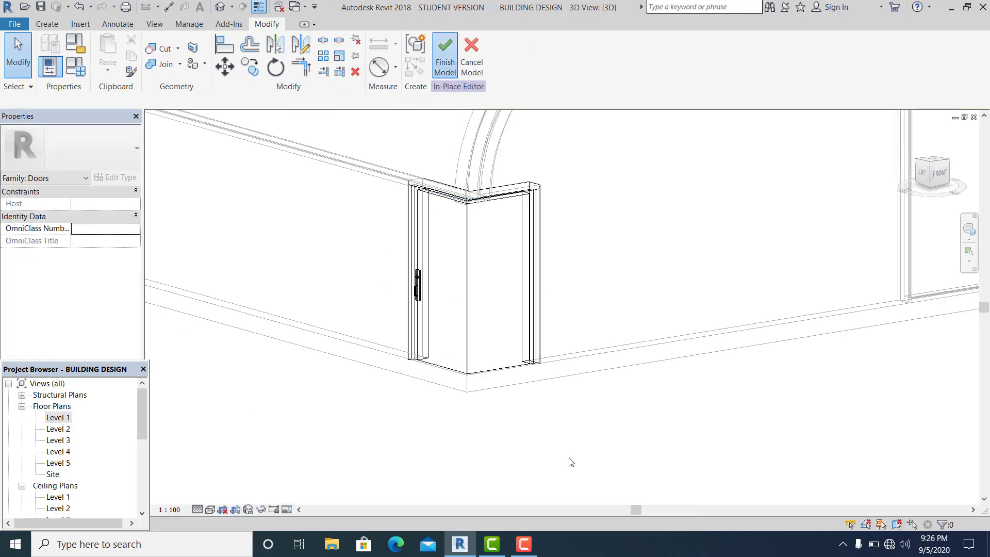
pyautogui.scroll(-2, 464, 361)
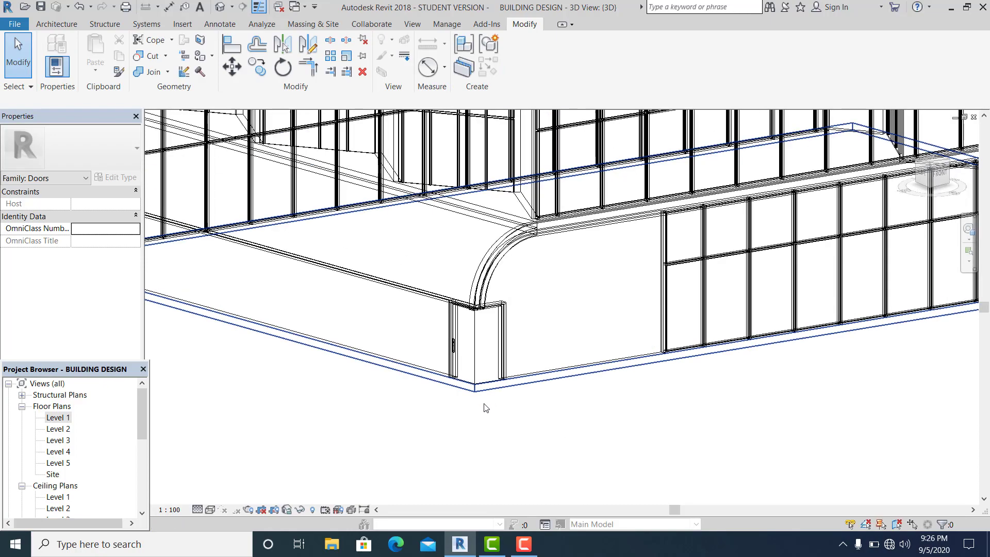
pyautogui.scroll(3, 474, 333)
pyautogui.scroll(-2, 435, 374)
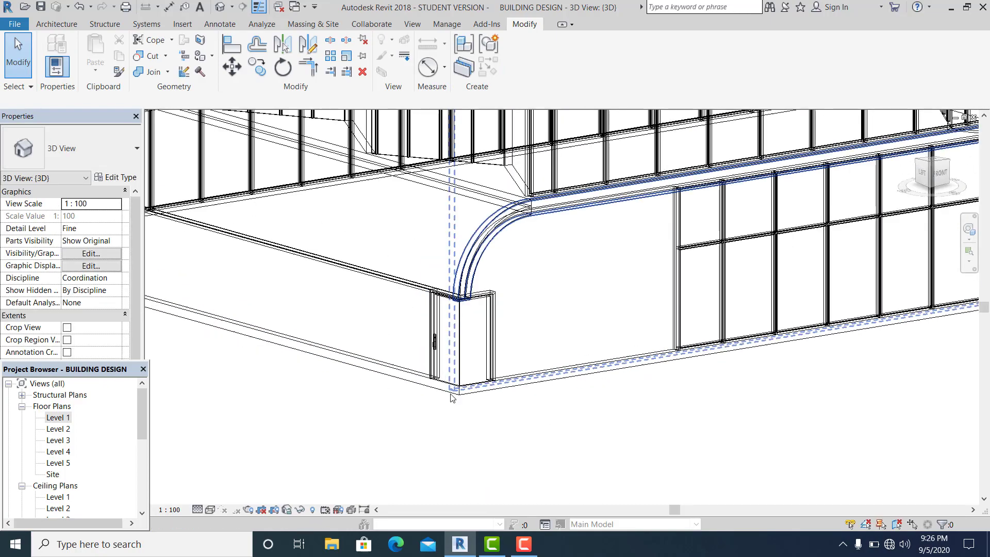
pyautogui.scroll(-1, 454, 386)
pyautogui.moveTo(459, 382); pyautogui.dragTo(473, 392, button='middle')
pyautogui.scroll(-4, 473, 396)
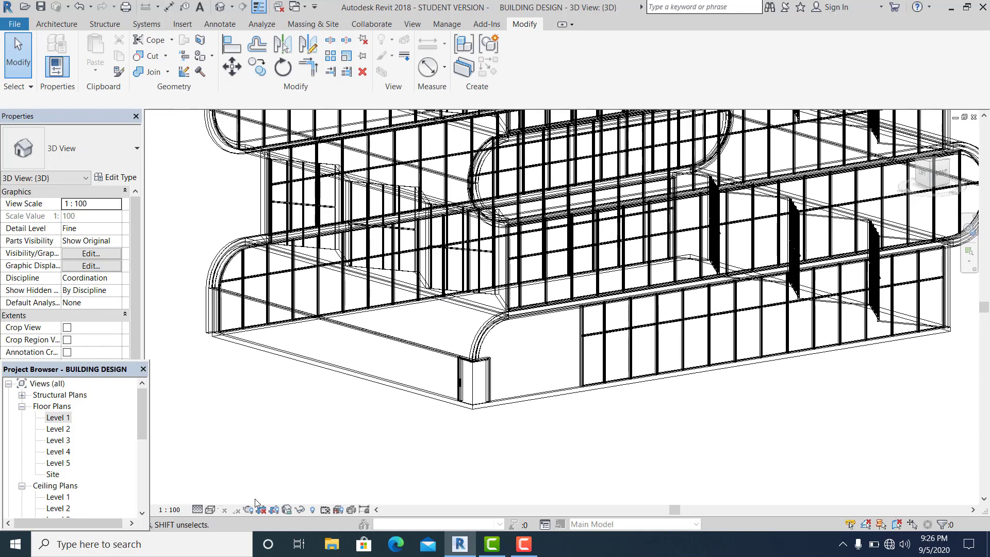
pyautogui.click(211, 510)
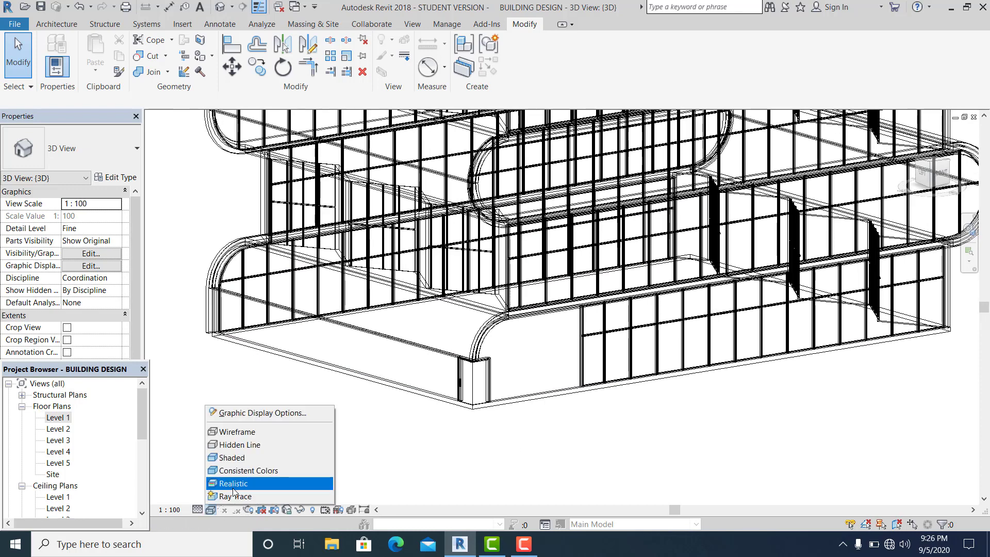
pyautogui.scroll(5, 449, 416)
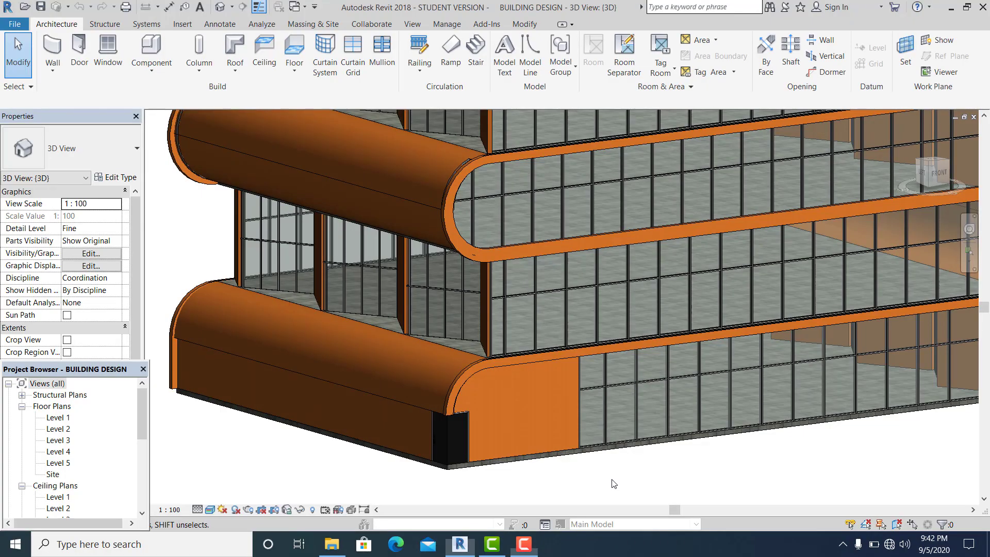
# Step: Create a perspective camera view aimed at the building's door corner, with a 1750 eye offset from Level 1
pyautogui.scroll(-3, 582, 472)
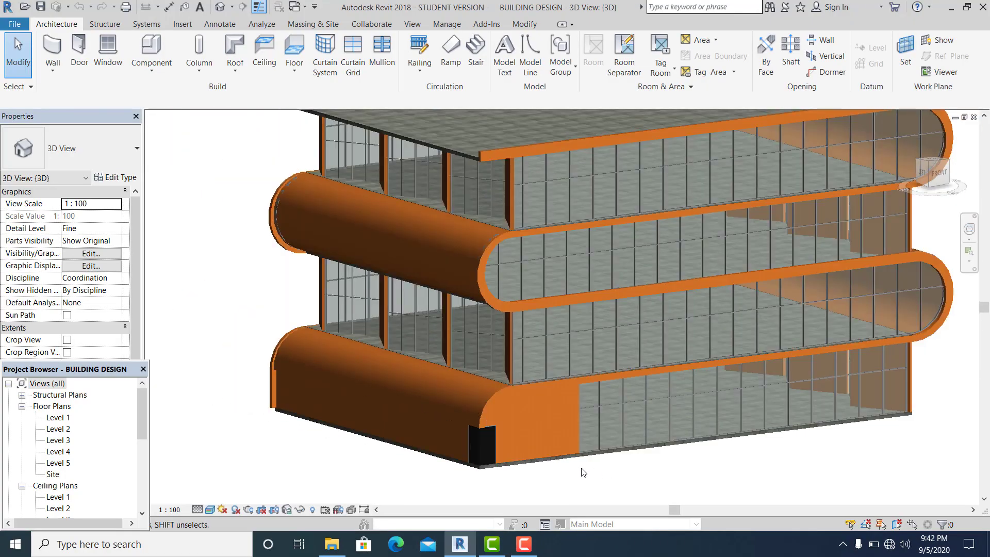
pyautogui.scroll(-3, 573, 470)
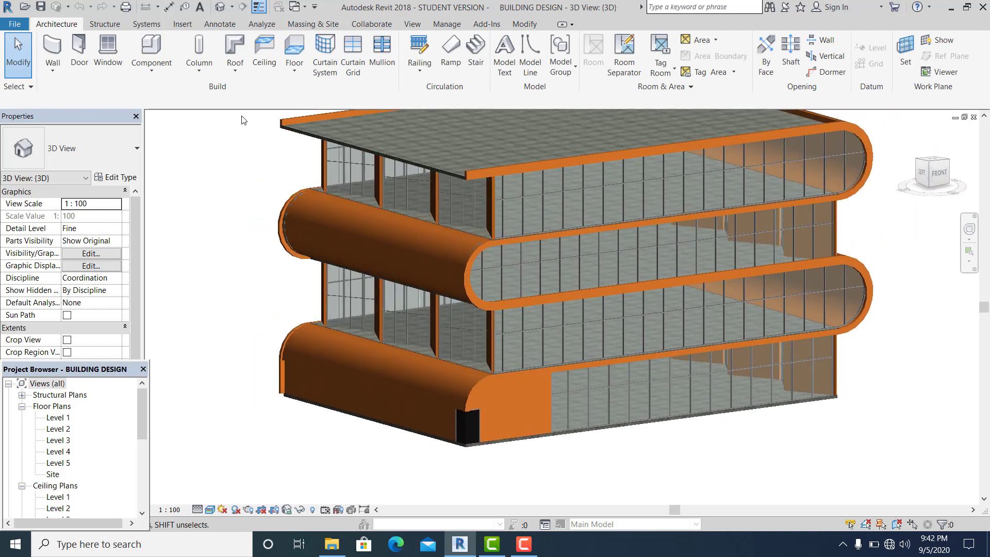
pyautogui.click(232, 7)
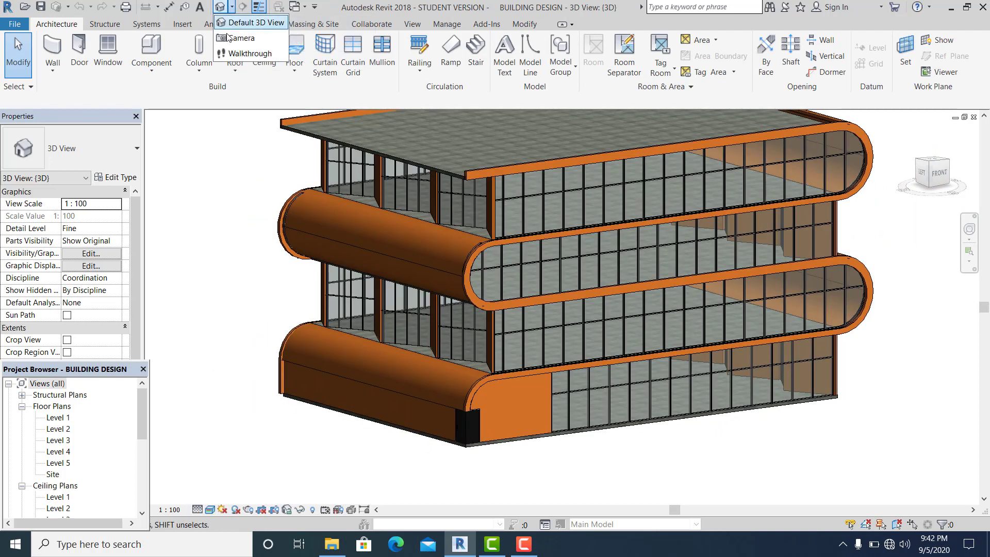
pyautogui.click(238, 36)
pyautogui.scroll(-2, 497, 326)
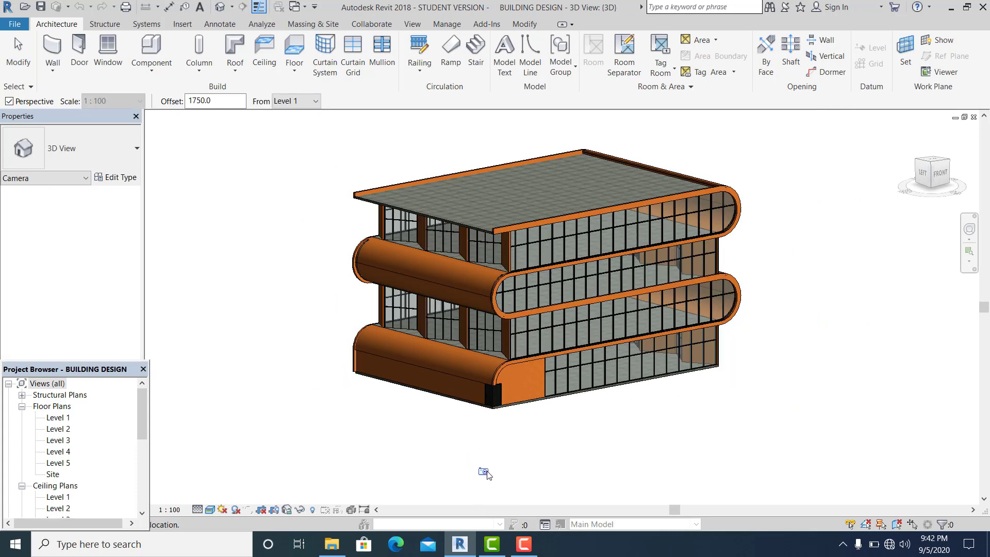
pyautogui.click(494, 470)
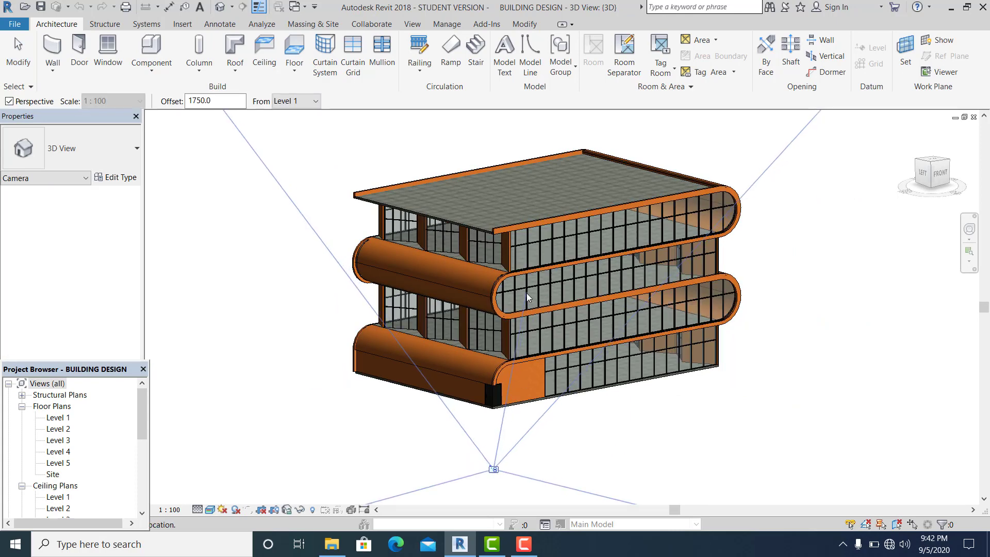
pyautogui.click(527, 293)
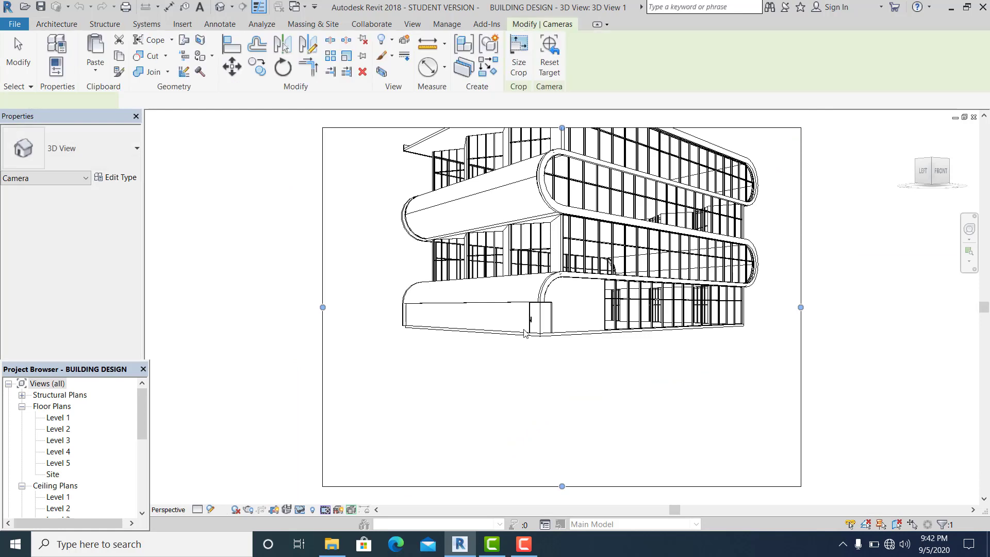
# Step: Resize the camera view's crop region so it frames the whole building from just below the base to above the roof
pyautogui.moveTo(548, 432); pyautogui.dragTo(546, 337)
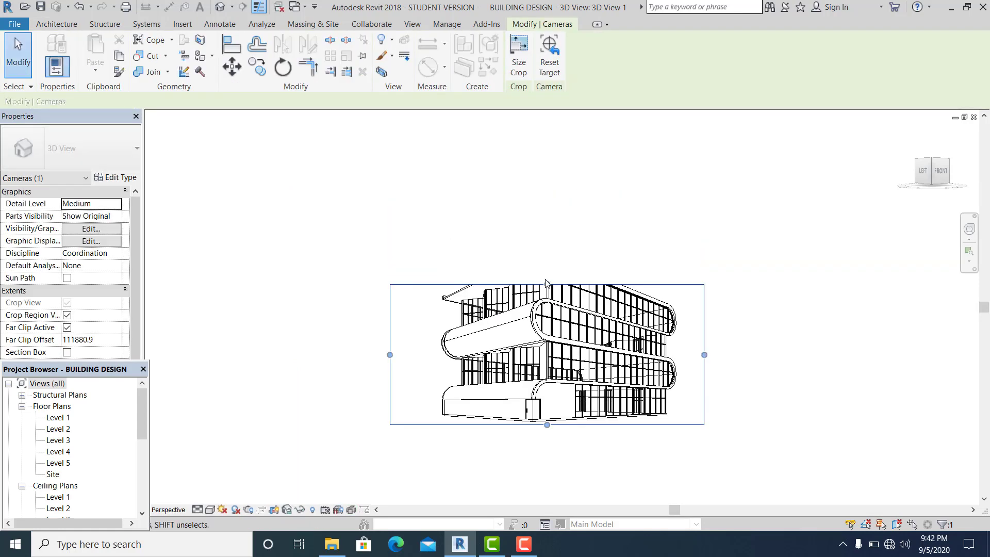
pyautogui.moveTo(550, 253); pyautogui.dragTo(548, 247)
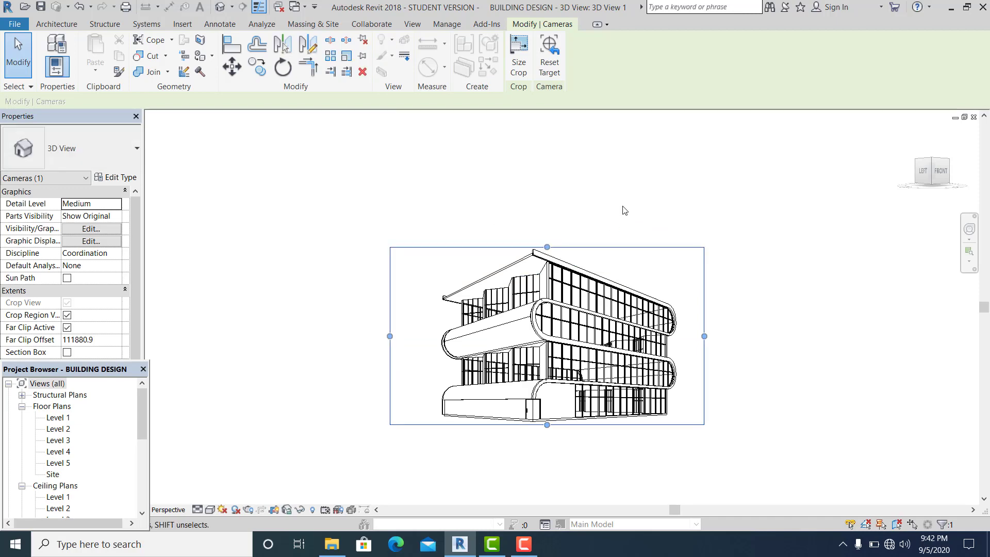
pyautogui.scroll(5, 556, 370)
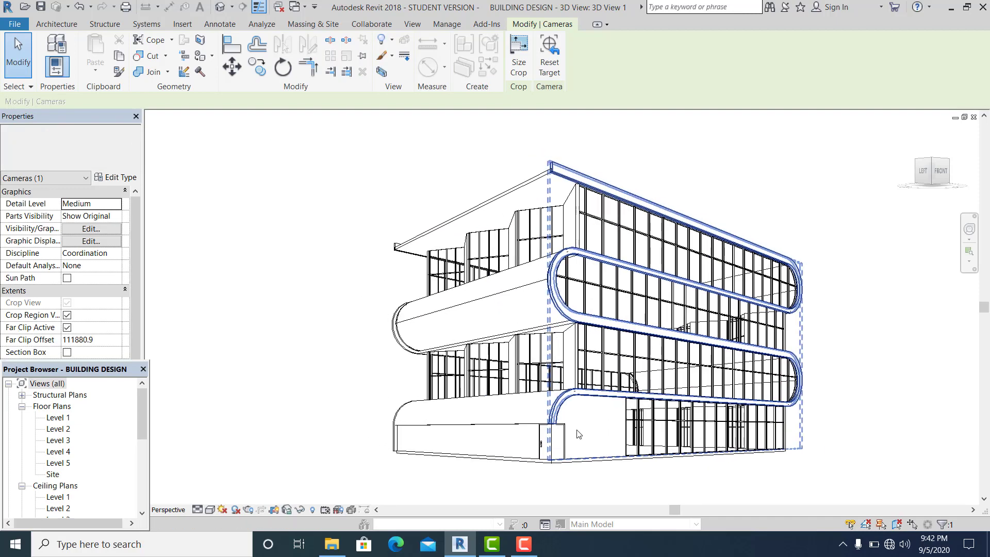
pyautogui.scroll(1, 560, 432)
pyautogui.moveTo(551, 436); pyautogui.dragTo(524, 455, button='middle')
pyautogui.scroll(-1, 525, 444)
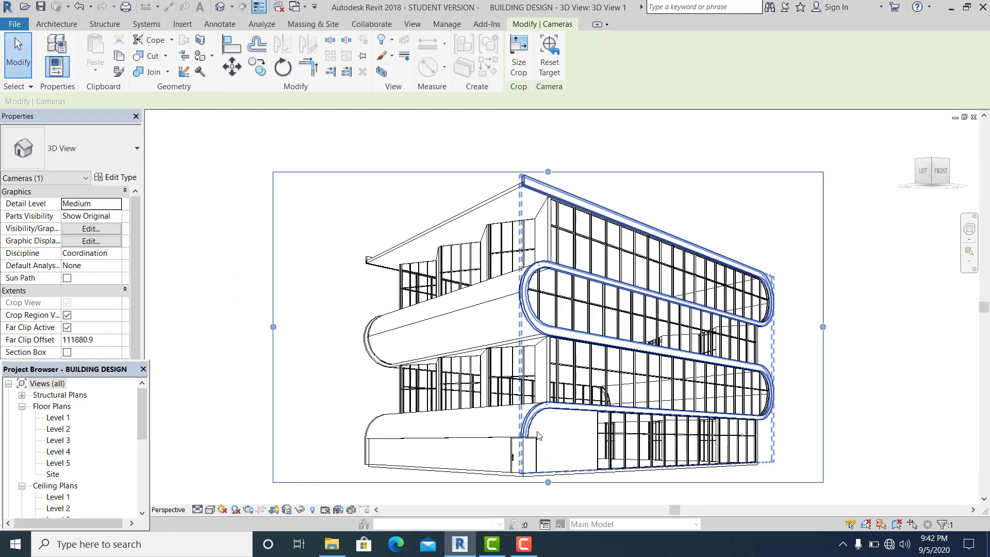
pyautogui.scroll(1, 536, 425)
# Step: Open the rendering settings and choose Printer resolution at 600 DPI with the Sky: Very Few Clouds background
pyautogui.press('r')
pyautogui.press('r')
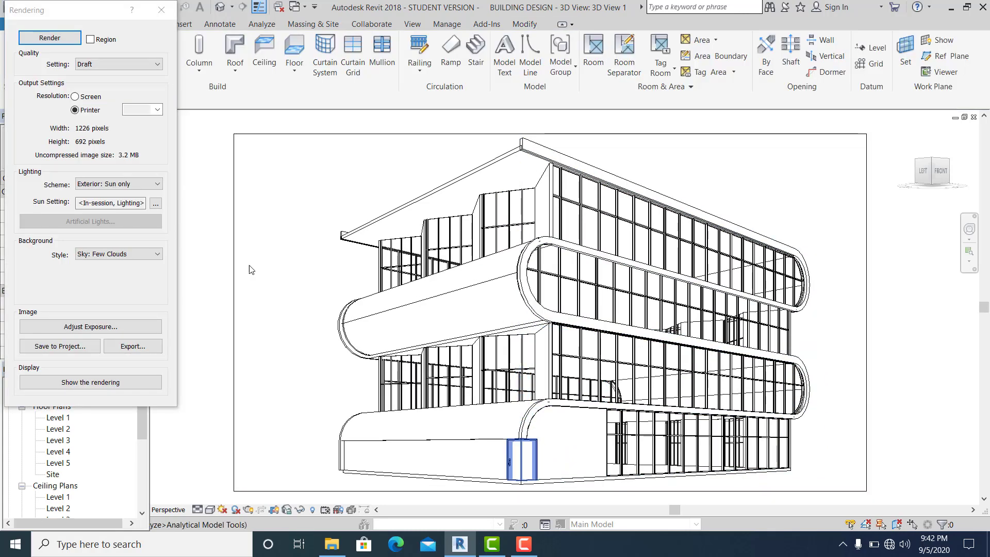
pyautogui.click(77, 96)
pyautogui.click(76, 109)
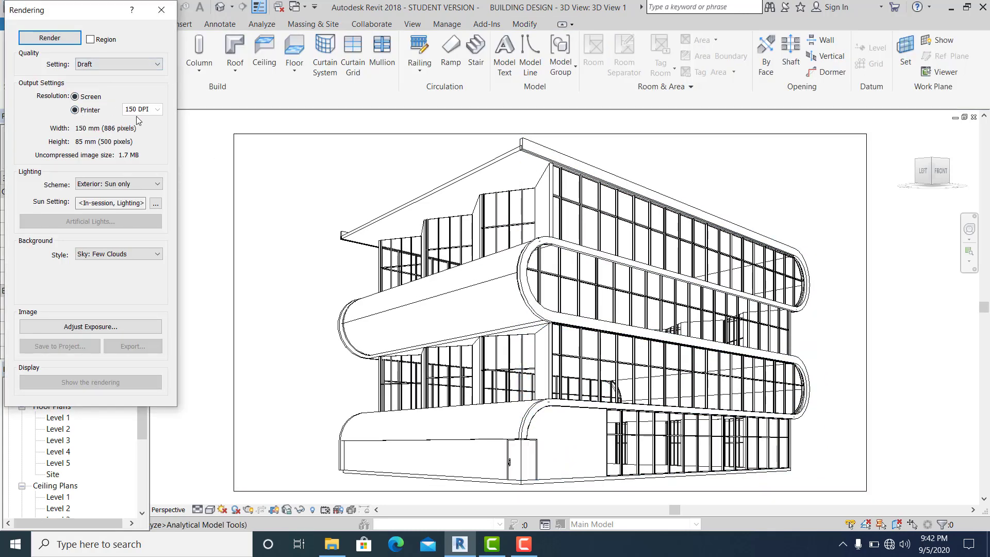
pyautogui.click(158, 110)
pyautogui.click(141, 145)
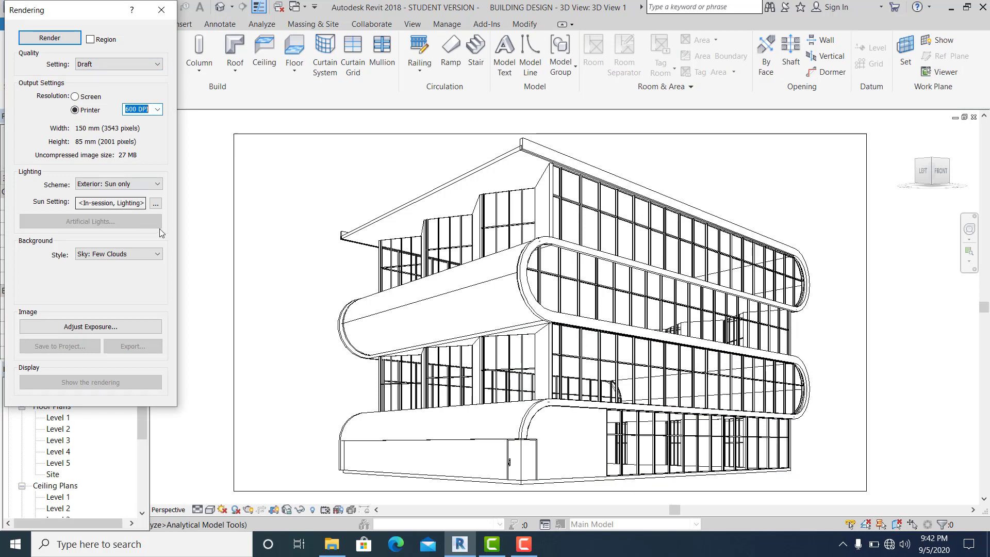
pyautogui.click(155, 254)
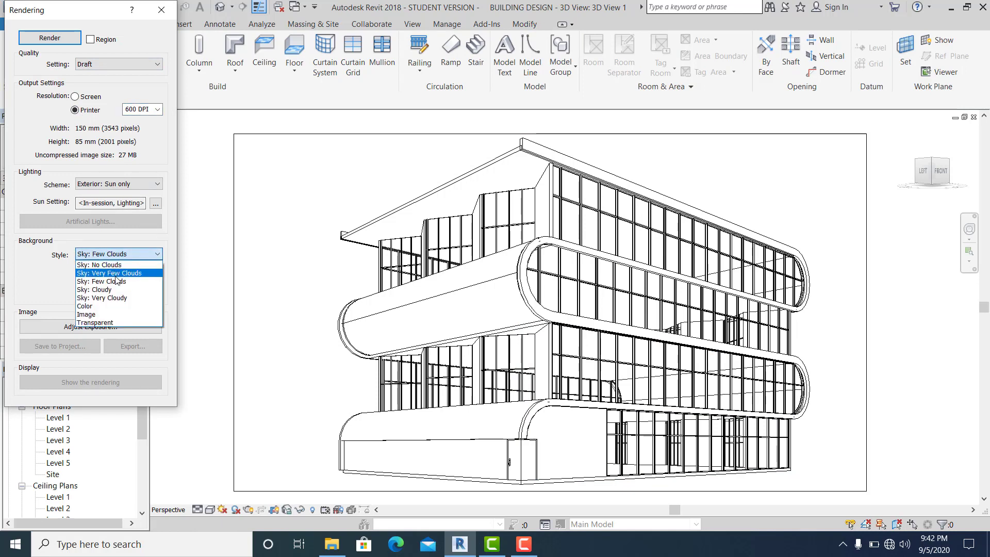
pyautogui.click(117, 267)
# Step: Adjust the rendering exposure with a white point of 6000, shadows of 0.1 and saturation of 2, and apply it
pyautogui.click(115, 325)
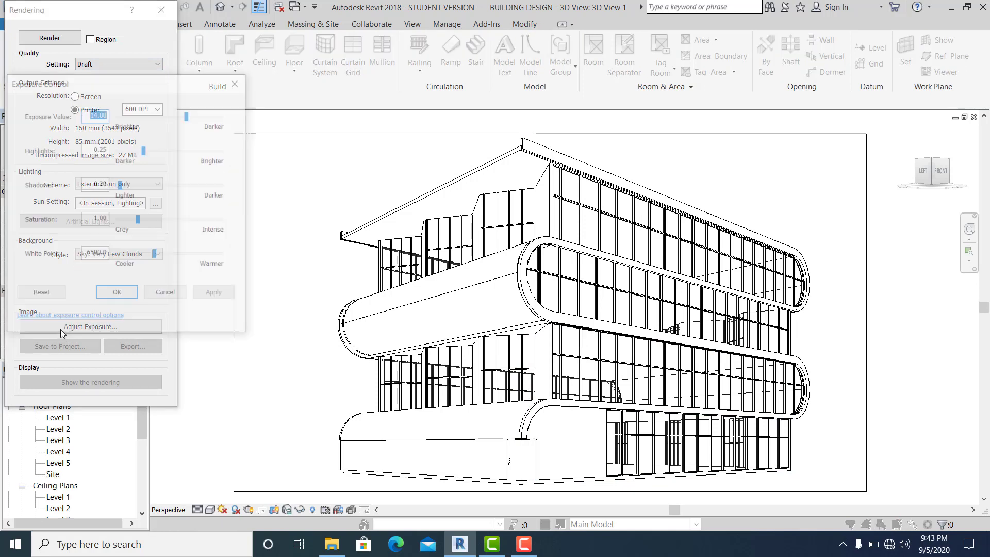
pyautogui.moveTo(107, 254); pyautogui.dragTo(38, 242)
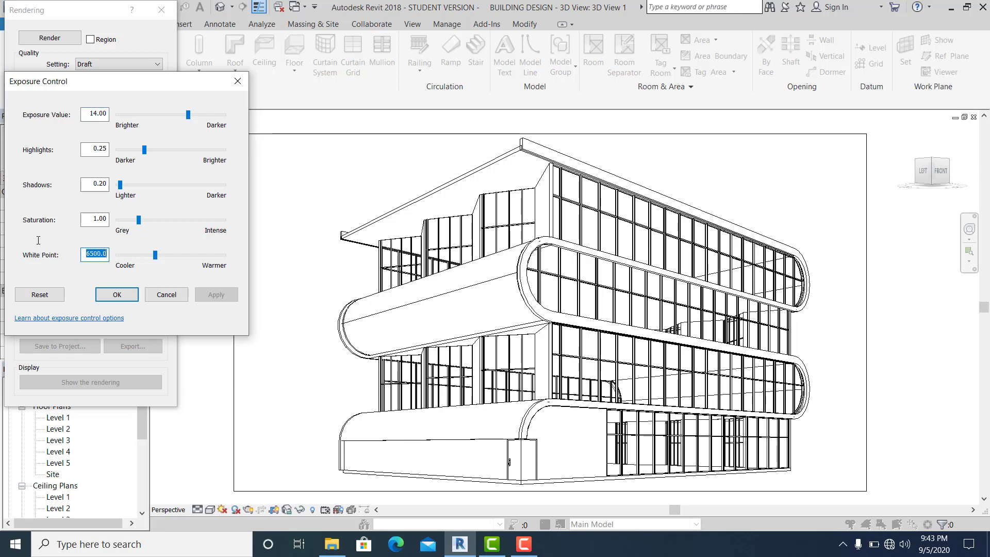
pyautogui.write('6000')
pyautogui.doubleClick(98, 184)
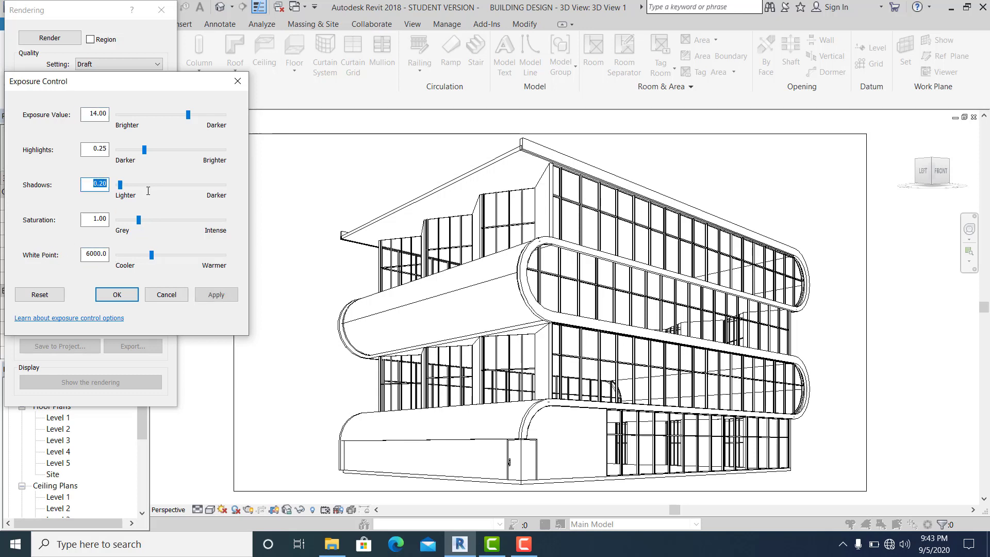
pyautogui.write('0.1')
pyautogui.press('Tab')
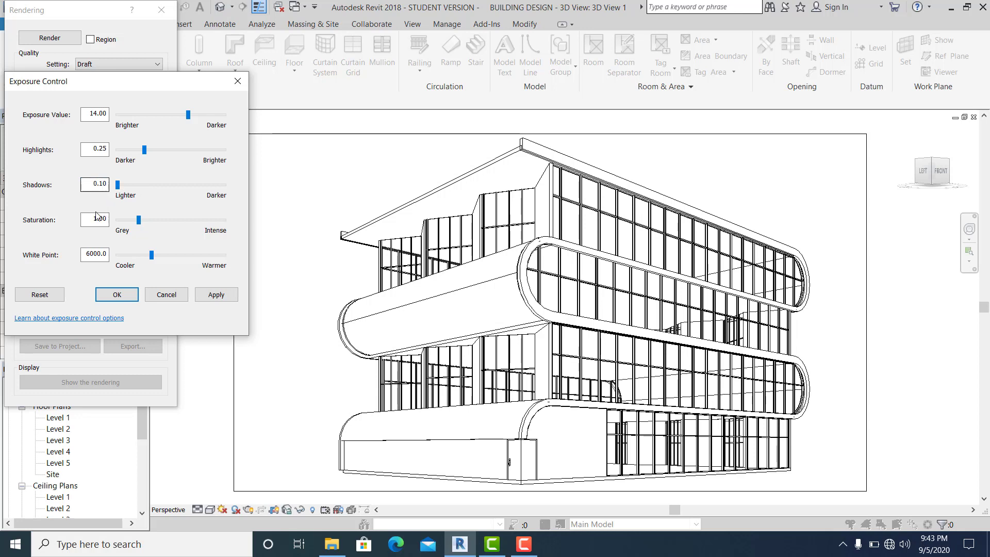
pyautogui.press('Tab')
pyautogui.write('2')
pyautogui.click(216, 294)
pyautogui.click(117, 294)
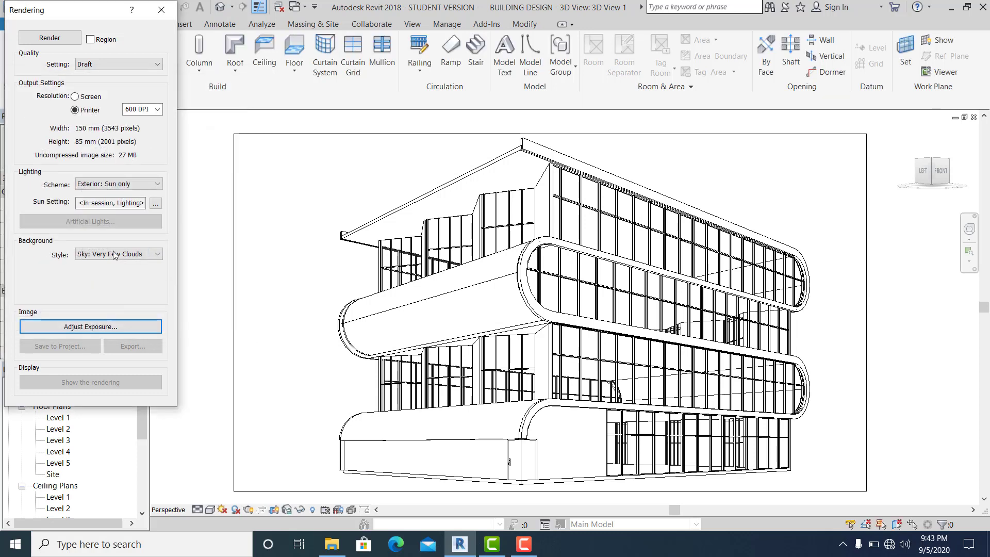
# Step: Render the camera view and inspect the door corner and the whole building in the rendered image
pyautogui.click(49, 39)
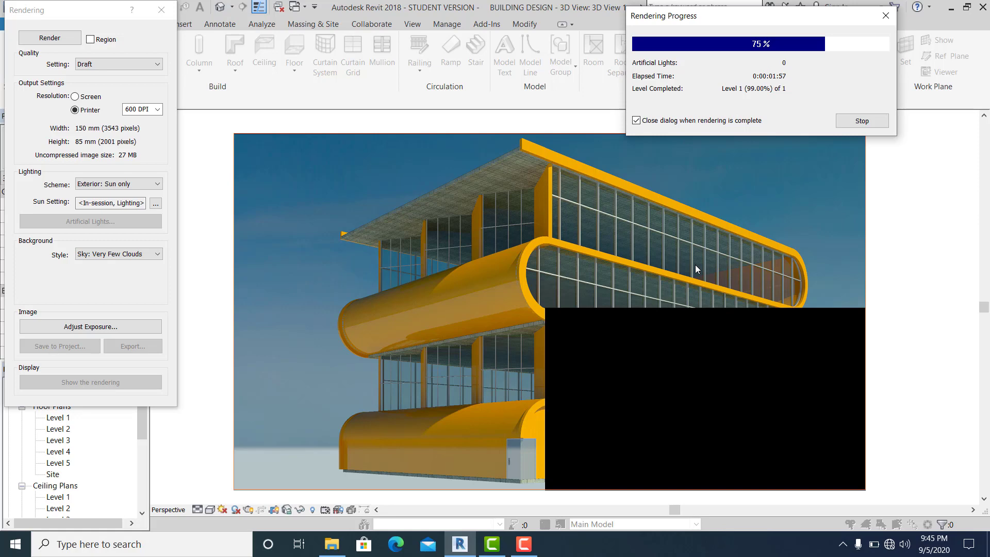
pyautogui.scroll(1, 538, 454)
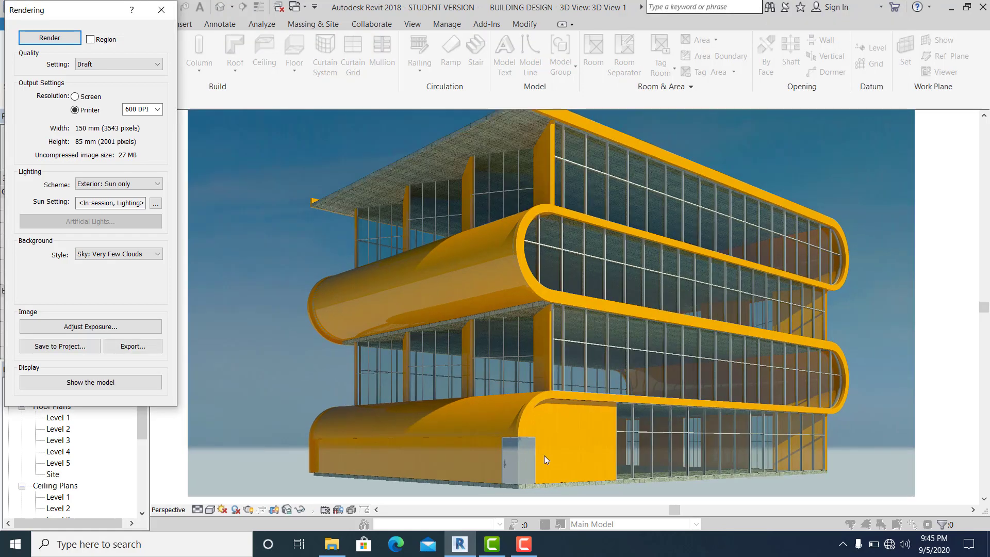
pyautogui.scroll(4, 544, 456)
pyautogui.scroll(-5, 501, 480)
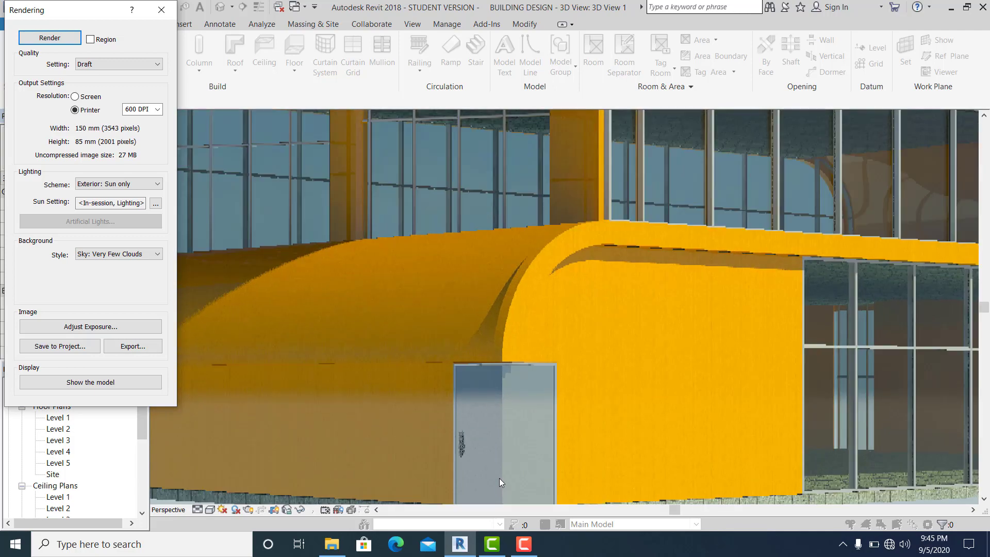
pyautogui.scroll(-2, 499, 479)
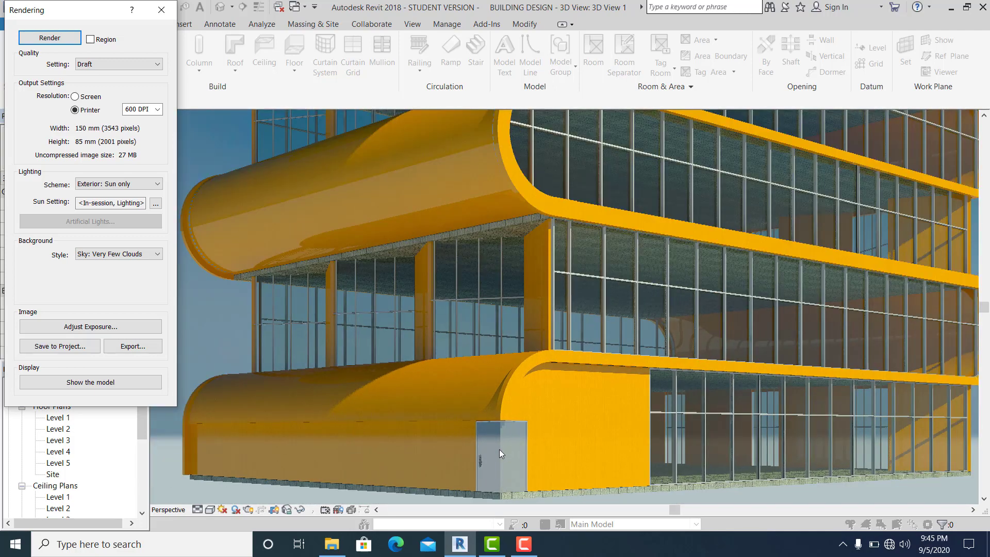
pyautogui.scroll(-4, 490, 364)
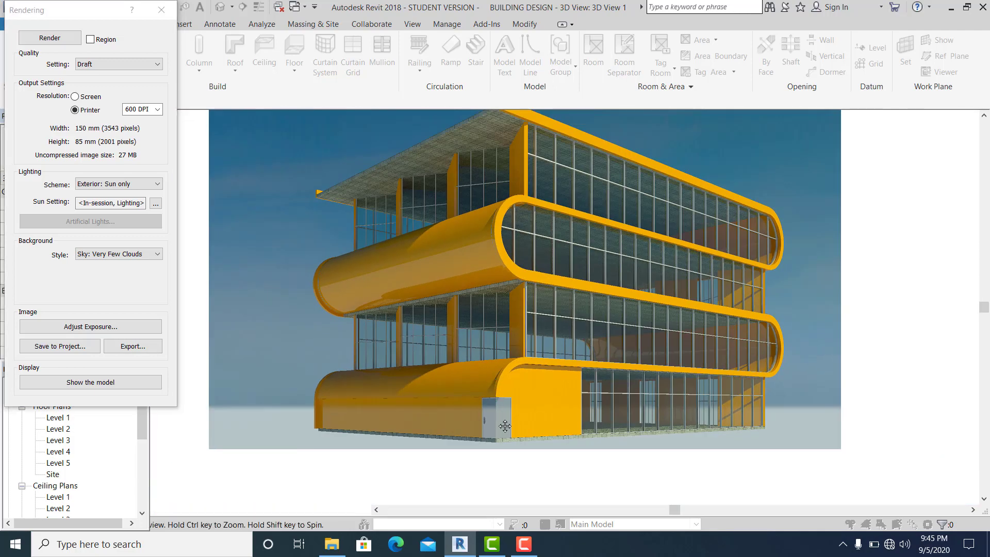